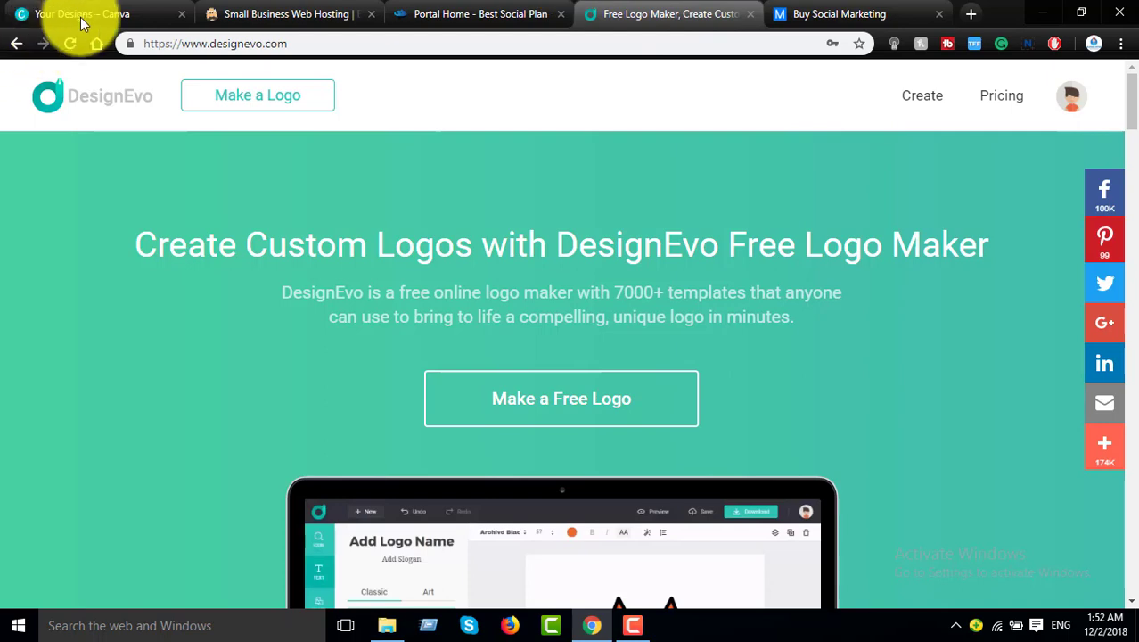
pyautogui.click(79, 14)
pyautogui.click(622, 14)
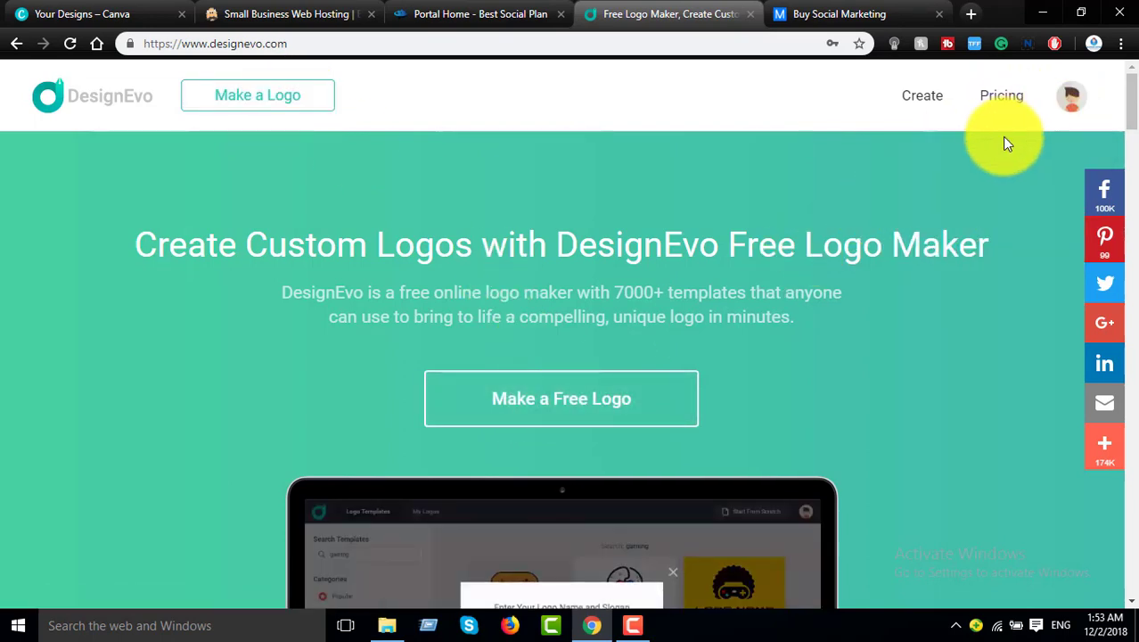
pyautogui.scroll(-3, 945, 216)
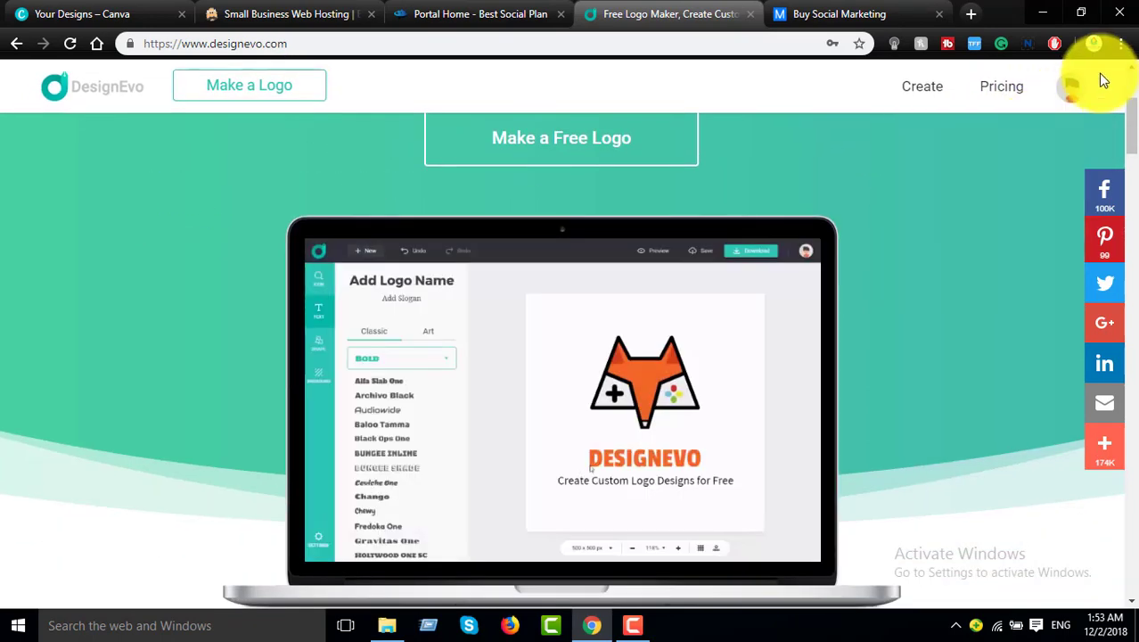
pyautogui.moveTo(1071, 98)
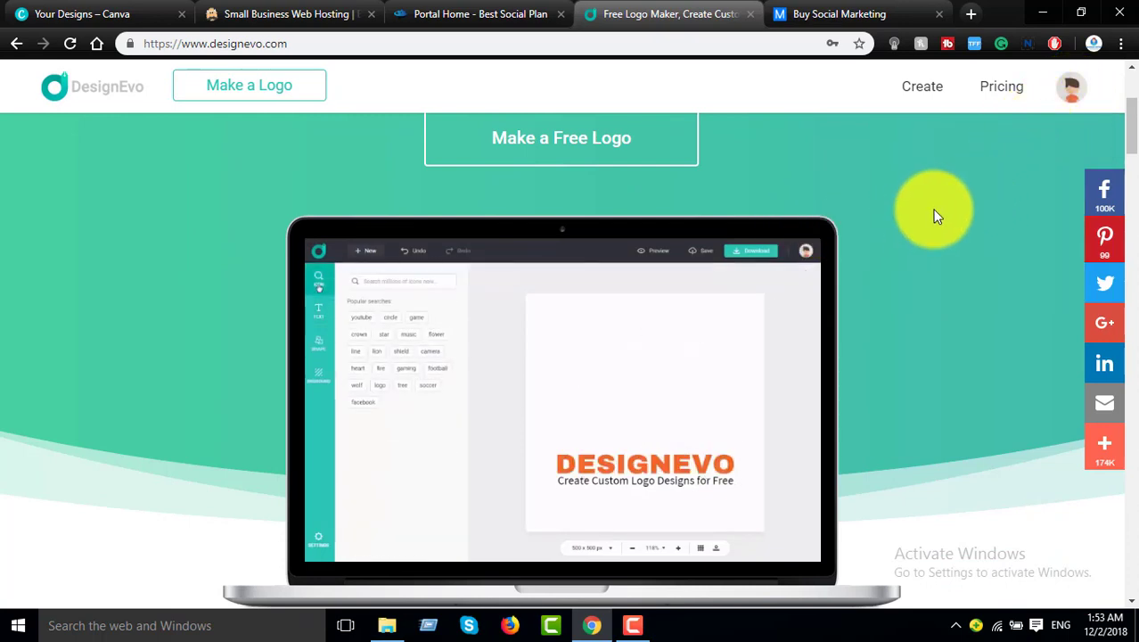
pyautogui.click(813, 13)
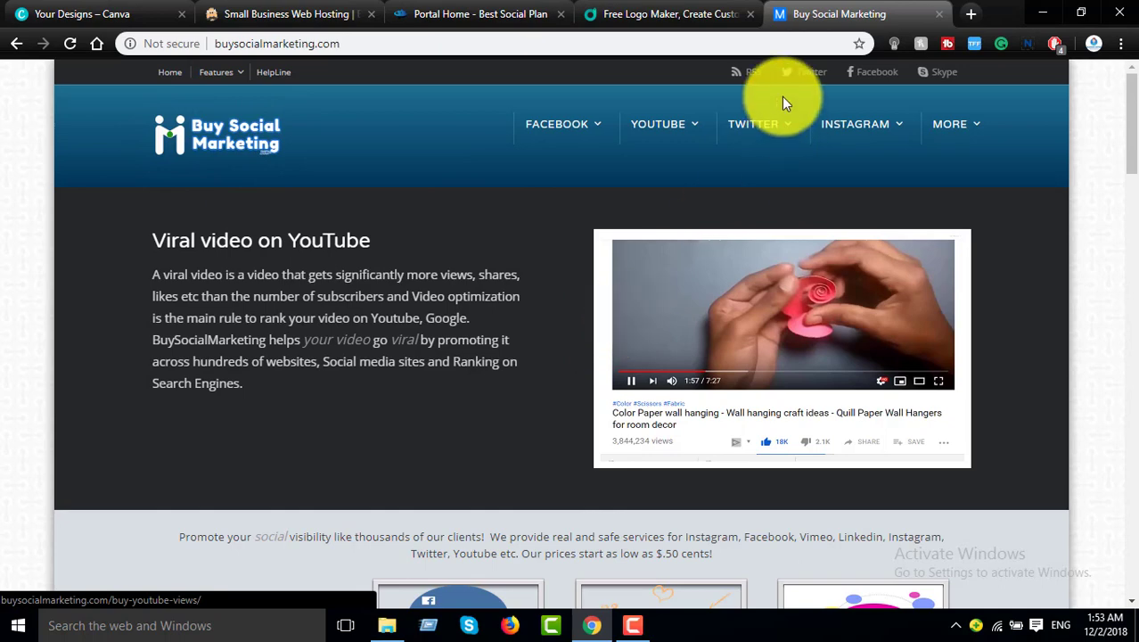
pyautogui.click(683, 23)
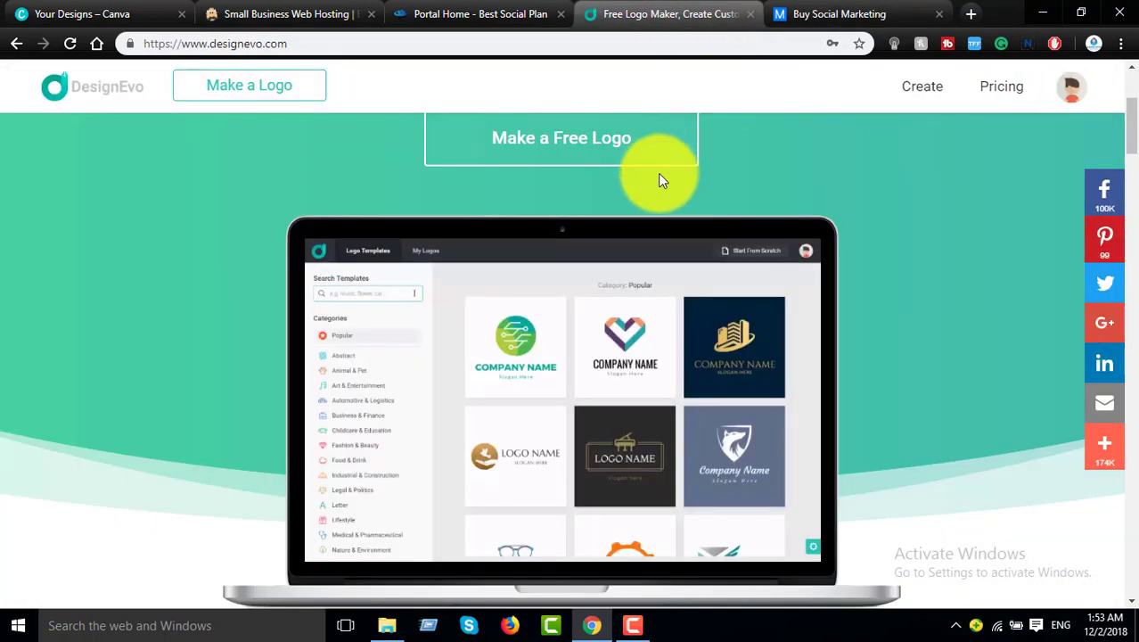
# Open the account's saved logos and examine the existing logo projects
pyautogui.scroll(3, 661, 178)
pyautogui.click(1073, 94)
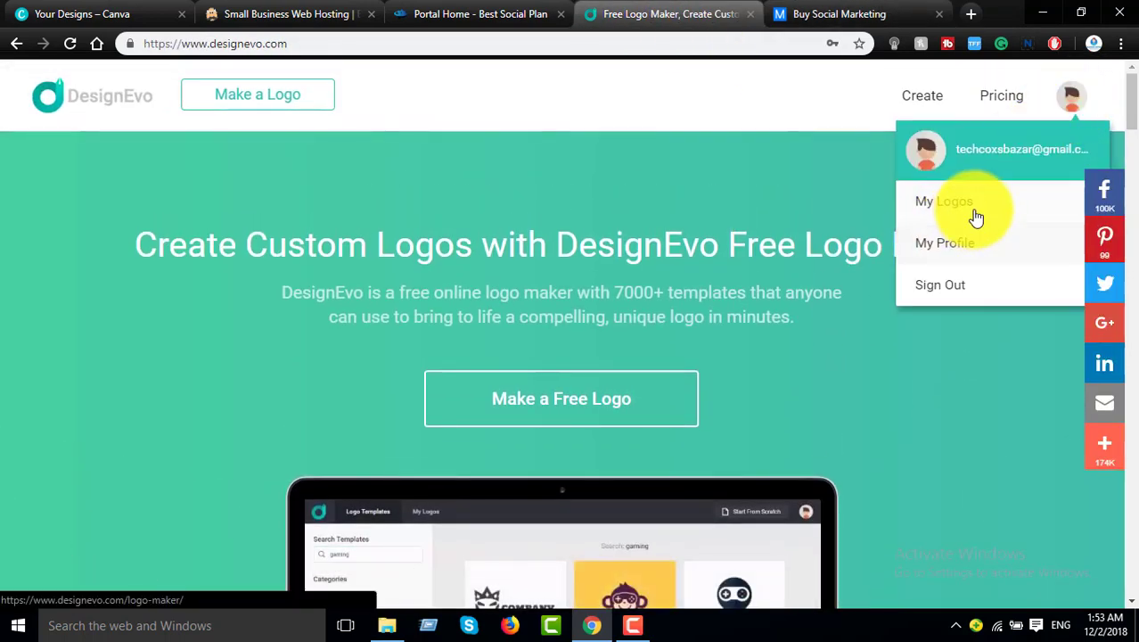
pyautogui.click(945, 202)
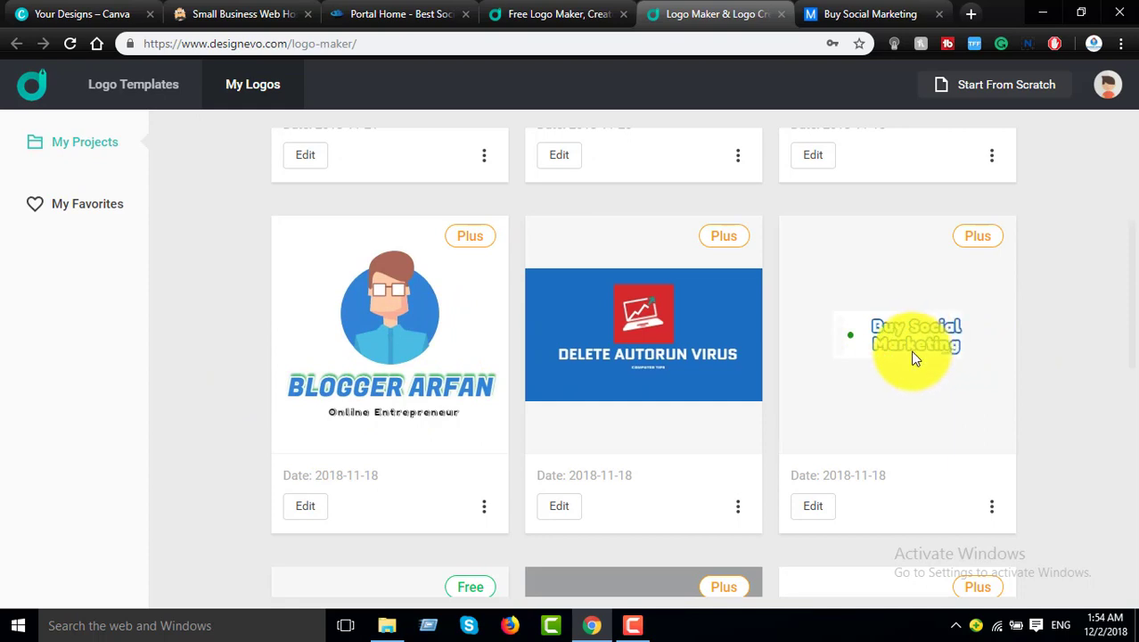
pyautogui.scroll(2, 912, 354)
pyautogui.scroll(-2, 900, 392)
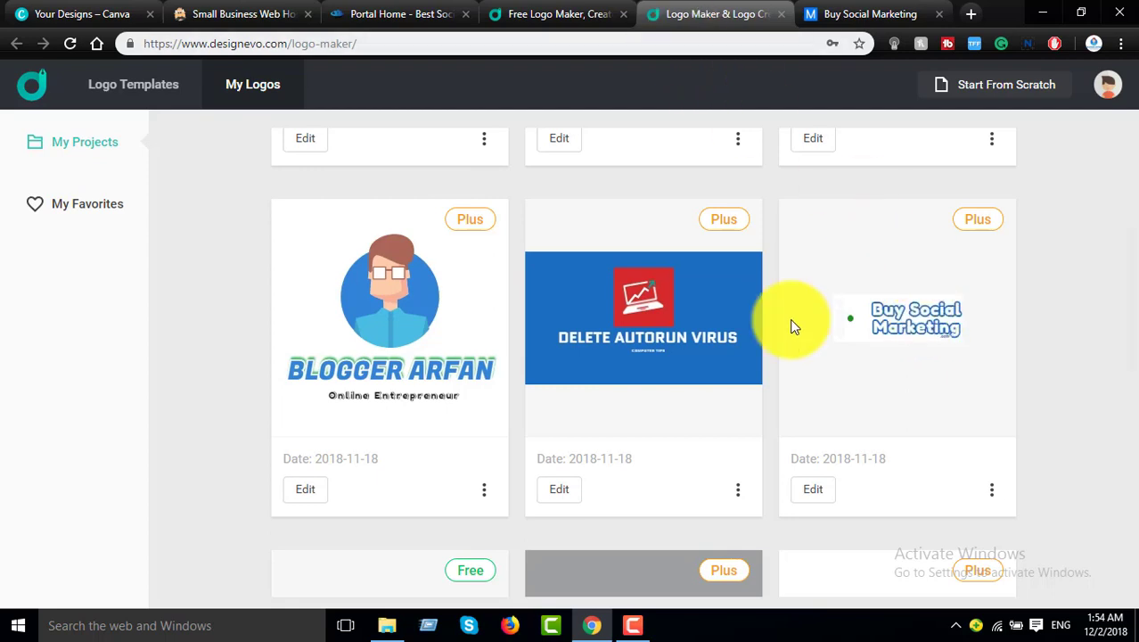
pyautogui.scroll(-2, 669, 336)
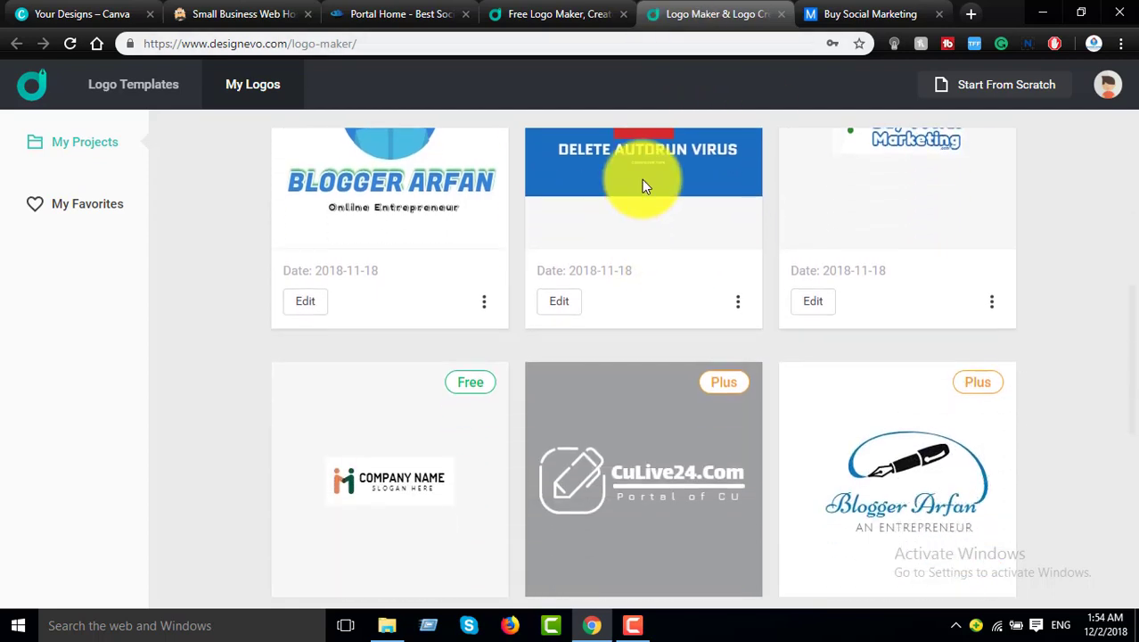
pyautogui.scroll(2, 650, 204)
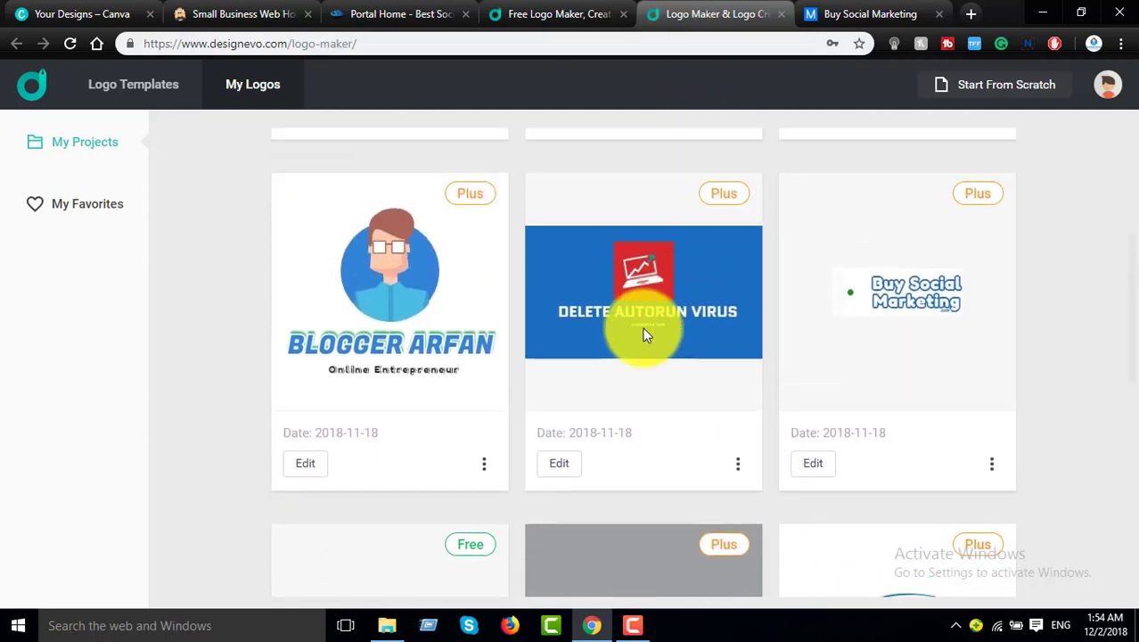
pyautogui.scroll(-2, 651, 328)
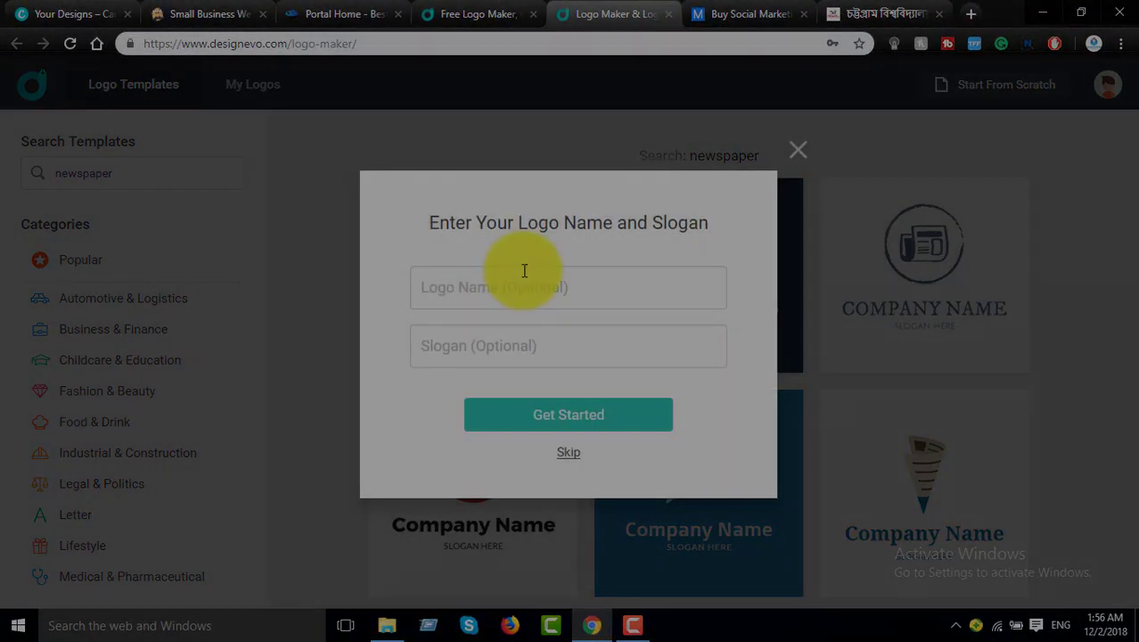
# Enter "CULive24.com" as the logo name for the chosen newspaper template
pyautogui.click(570, 284)
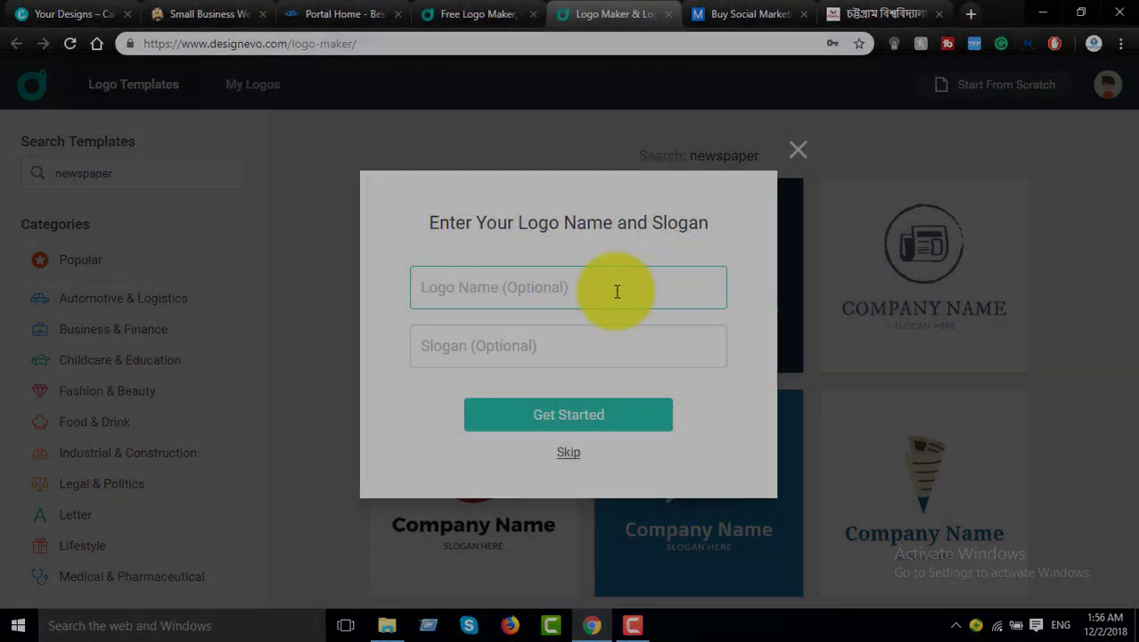
pyautogui.write('Ca')
pyautogui.press('BackSpace')
pyautogui.write('U')
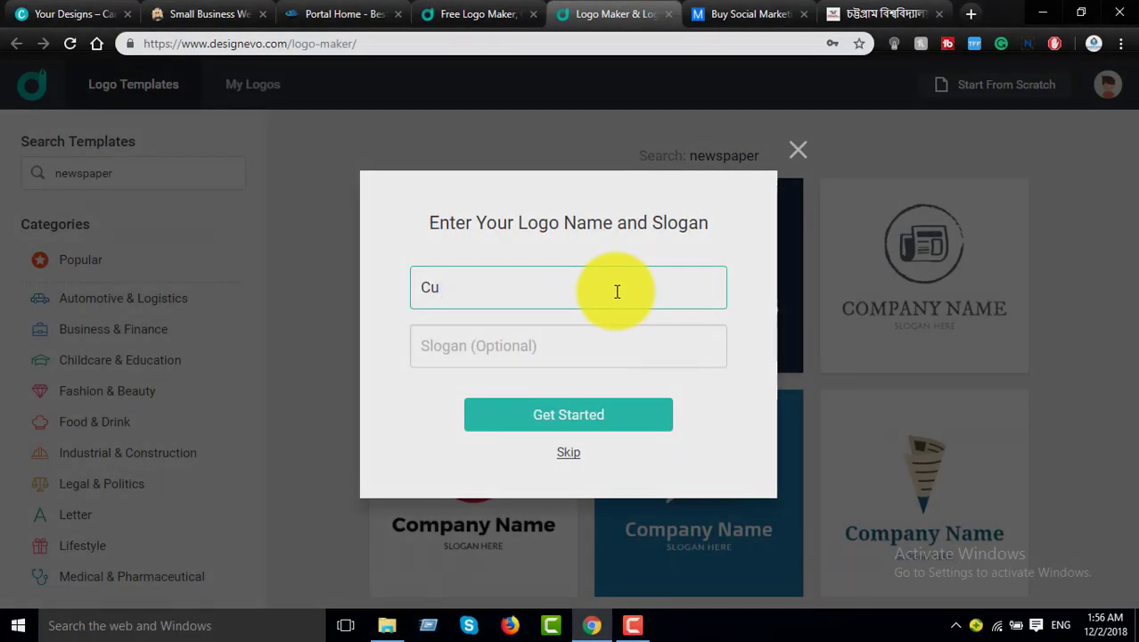
pyautogui.write('M')
pyautogui.press('BackSpace')
pyautogui.press('BackSpace')
pyautogui.write('ULive24.')
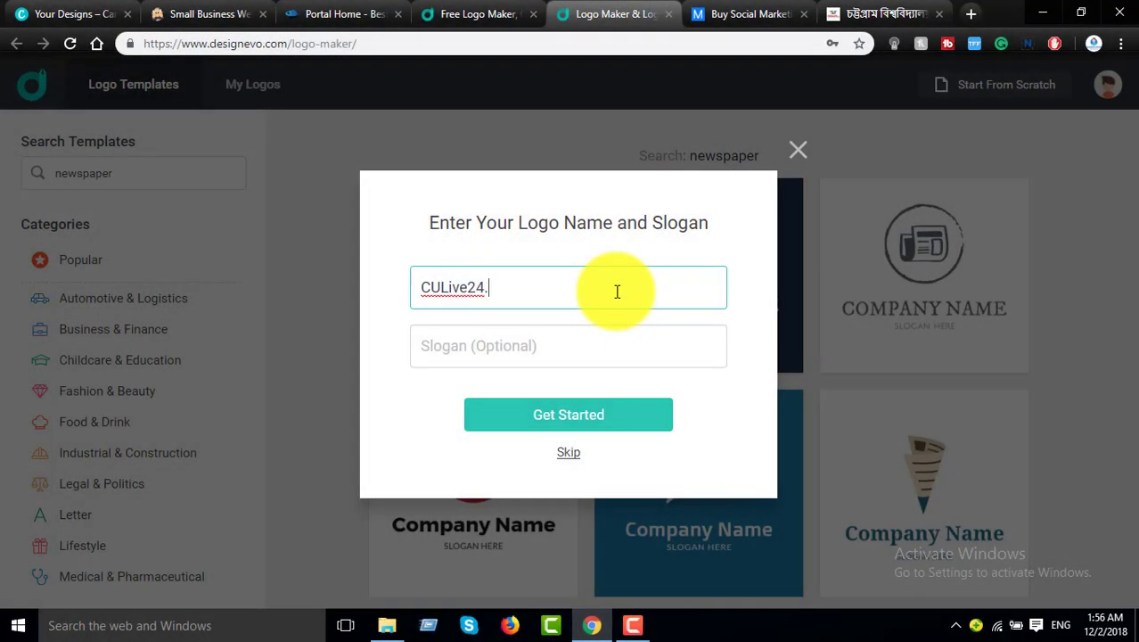
pyautogui.write('com')
# Enter the slogan "News Portal of CU" and start the logo in the editor
pyautogui.click(579, 344)
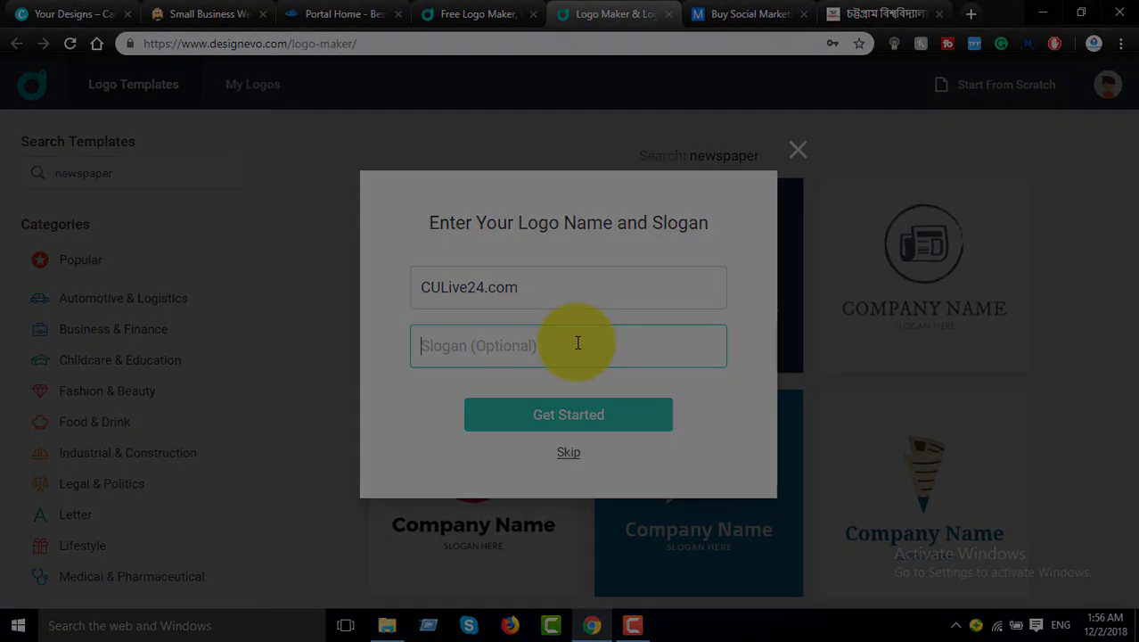
pyautogui.write('Blo')
pyautogui.press('BackSpace')
pyautogui.press('BackSpace')
pyautogui.press('BackSpace')
pyautogui.write('News p')
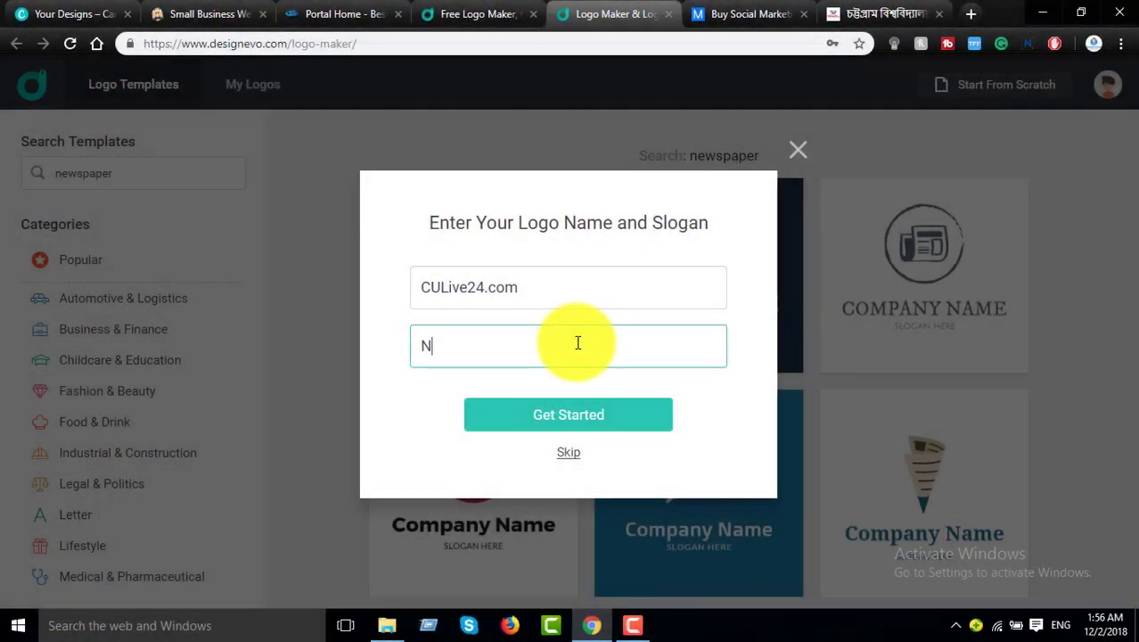
pyautogui.press('BackSpace')
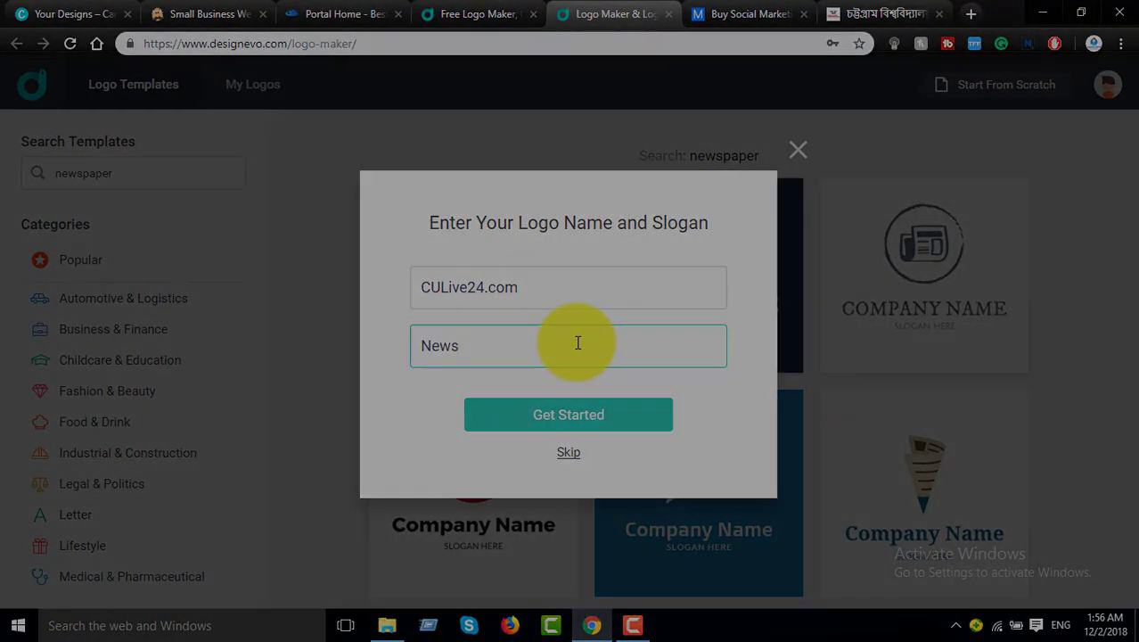
pyautogui.write('Portal')
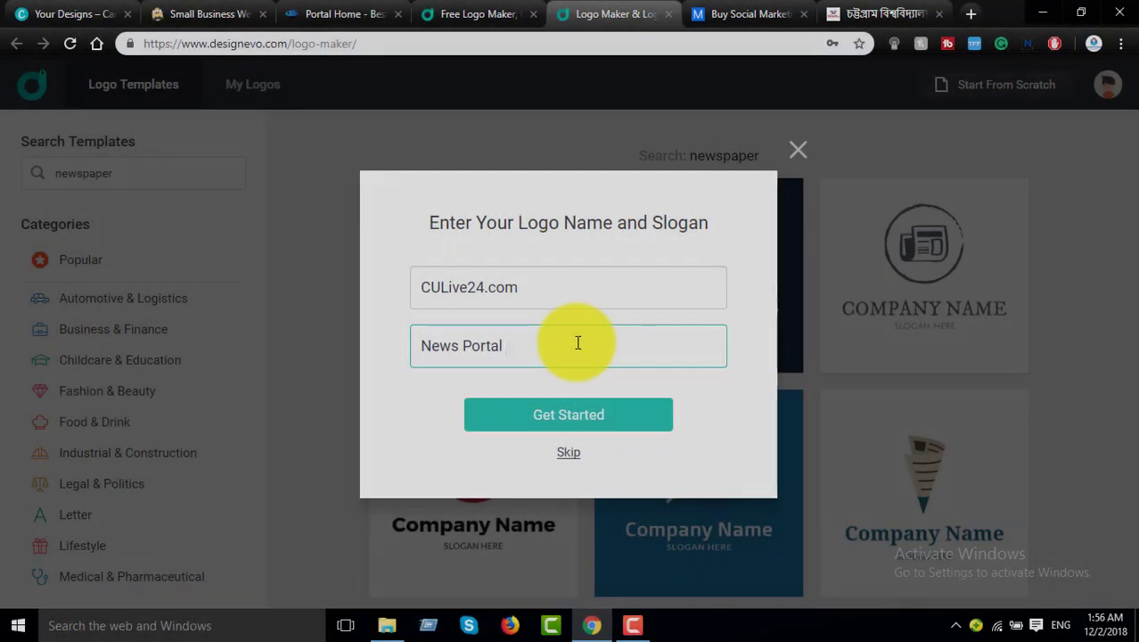
pyautogui.write(' of CU')
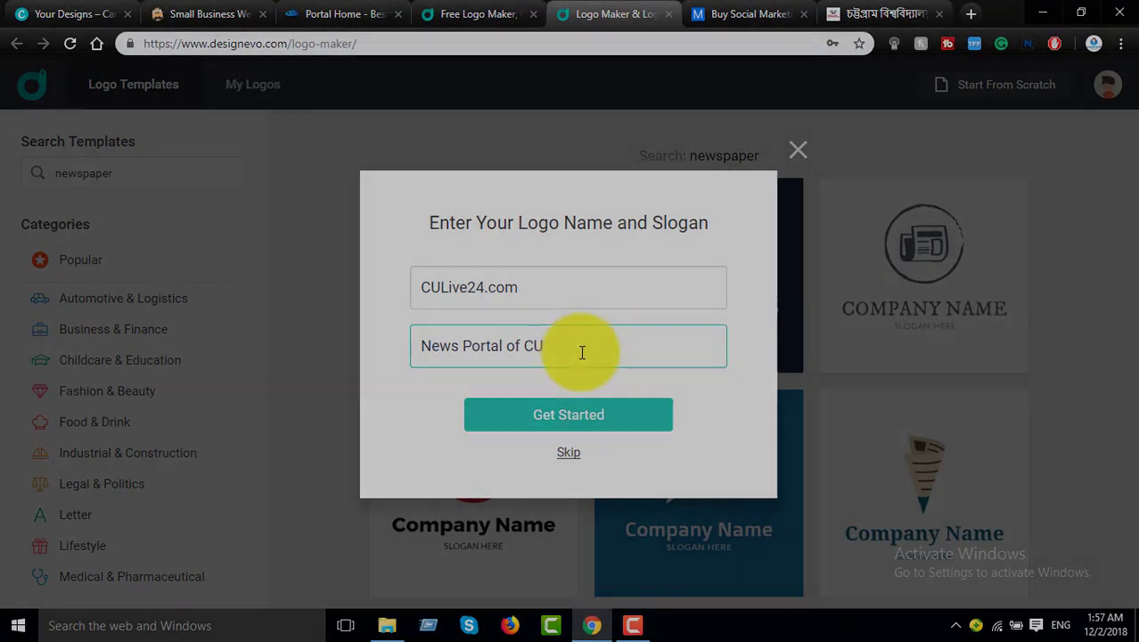
pyautogui.click(521, 414)
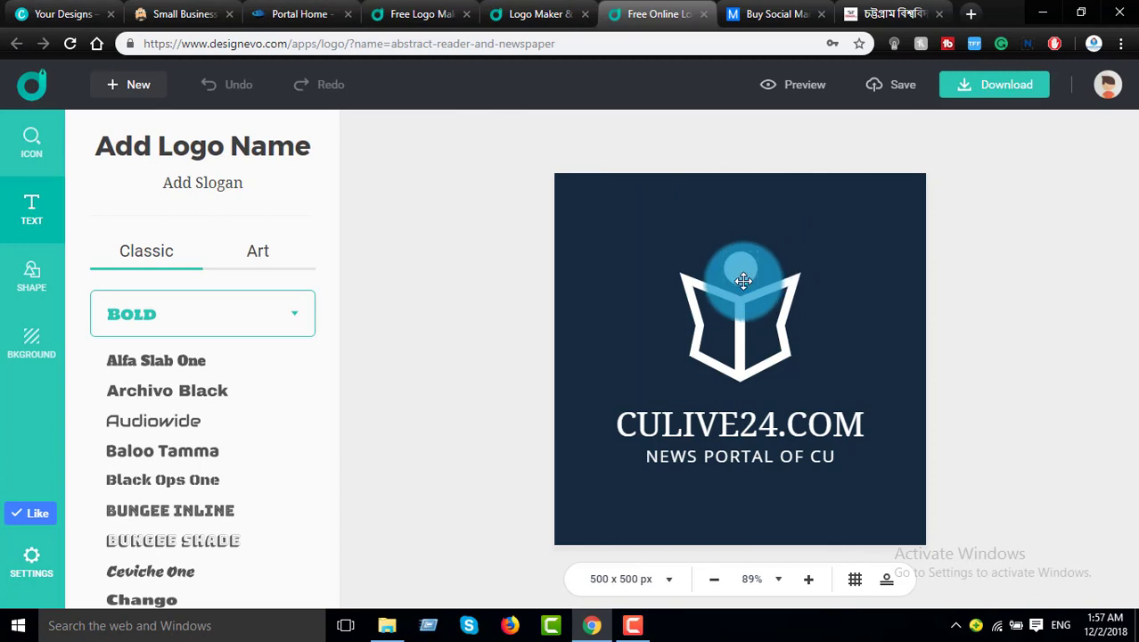
# Recolour the circle above the open book solid green, then give it the green gradient
pyautogui.click(749, 273)
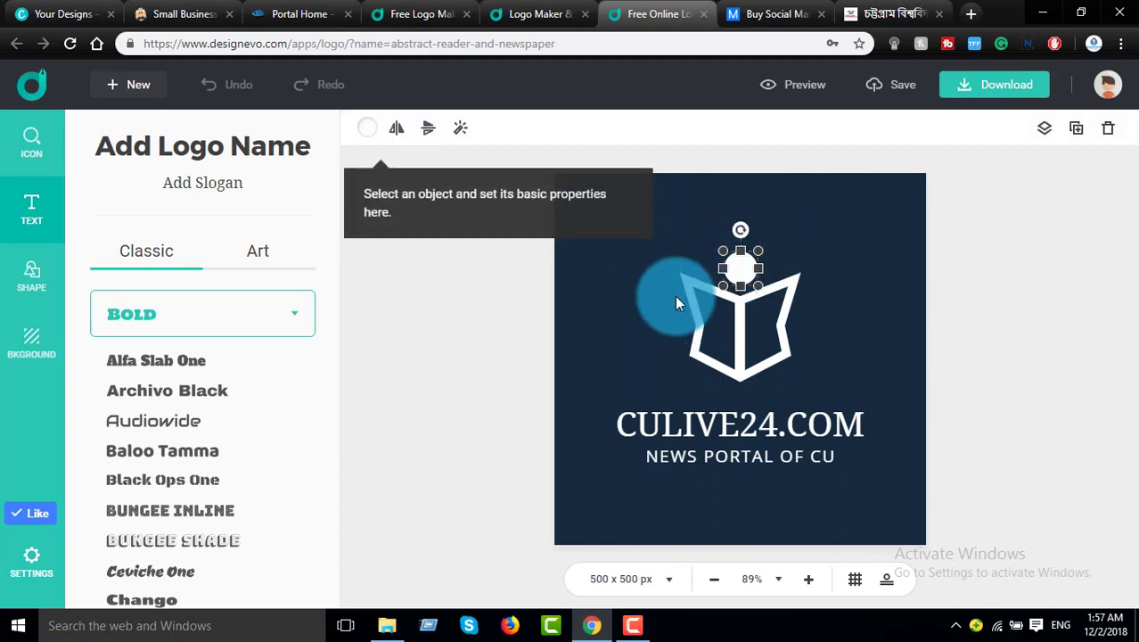
pyautogui.click(367, 129)
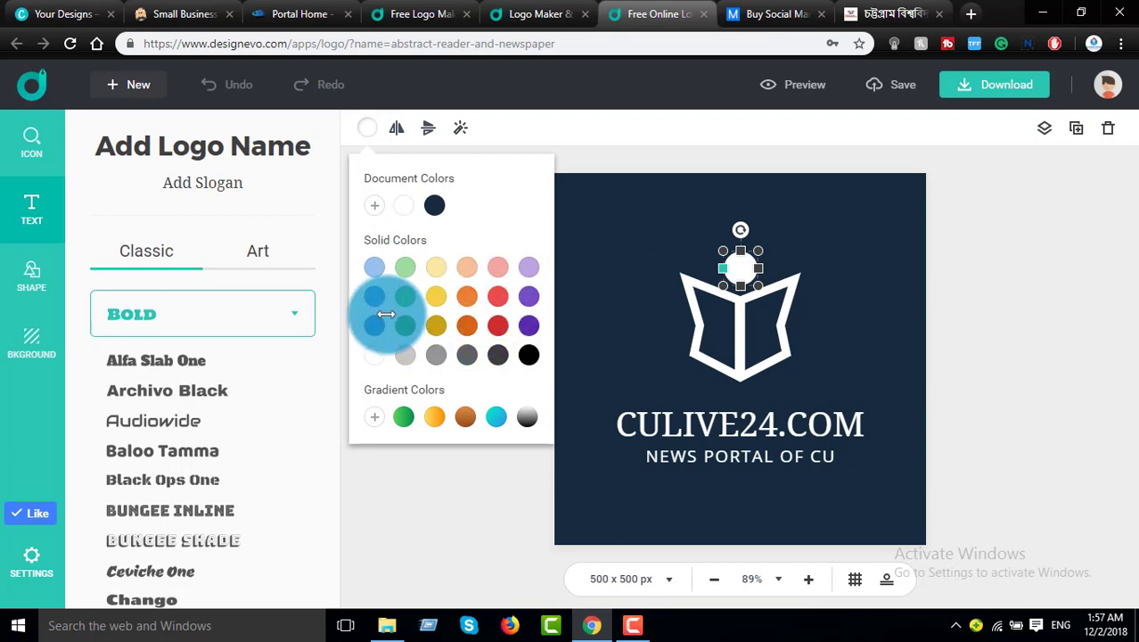
pyautogui.click(799, 304)
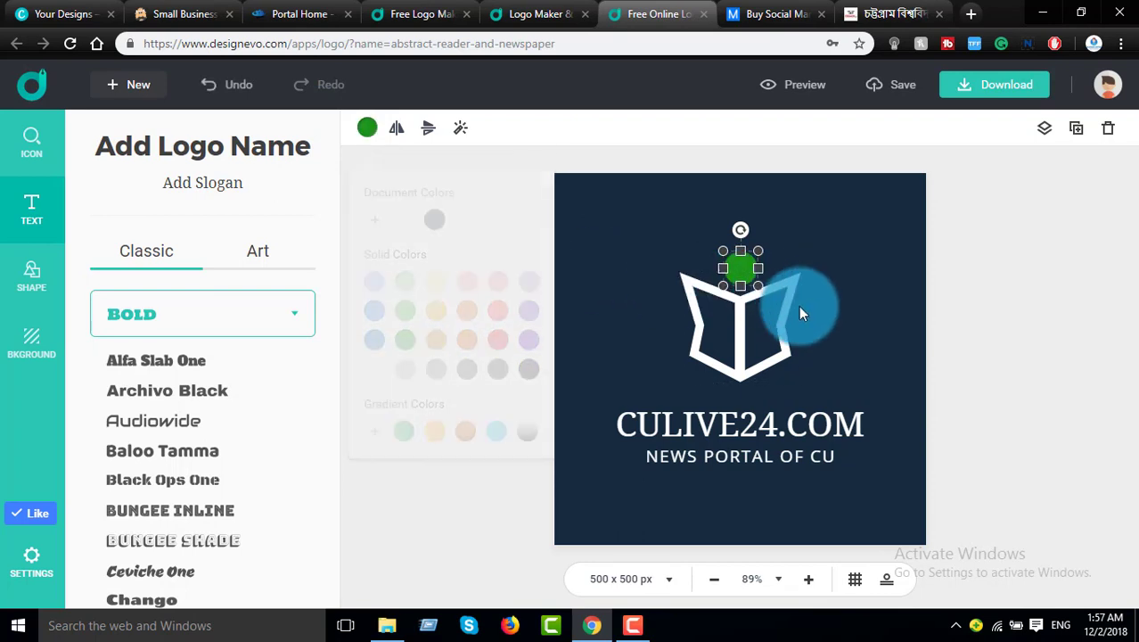
pyautogui.click(738, 311)
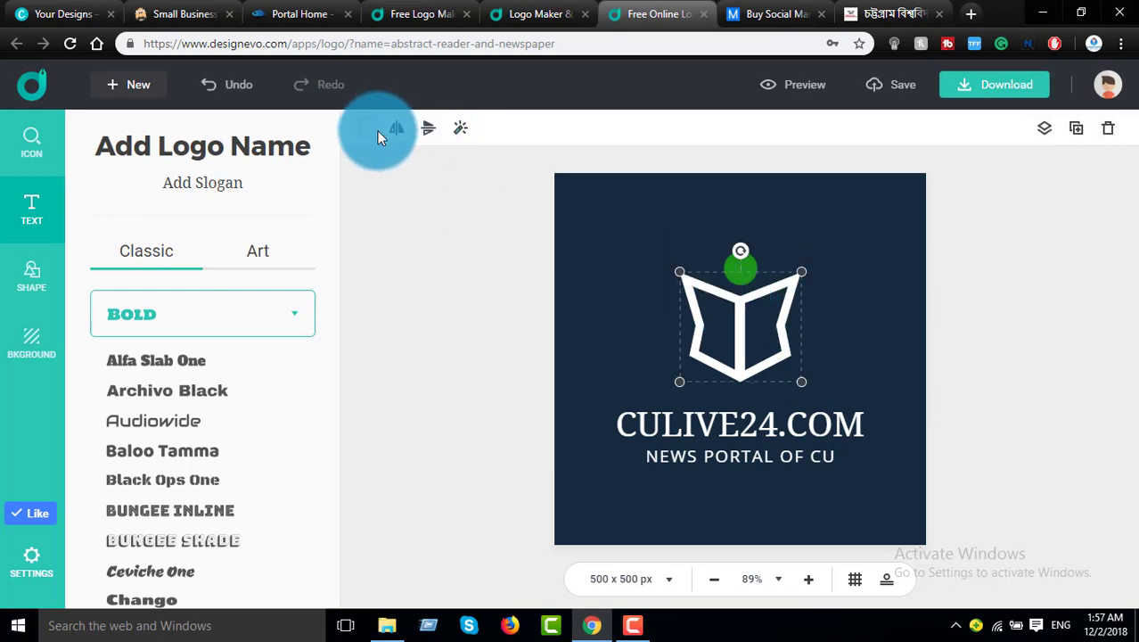
pyautogui.click(842, 246)
pyautogui.click(744, 263)
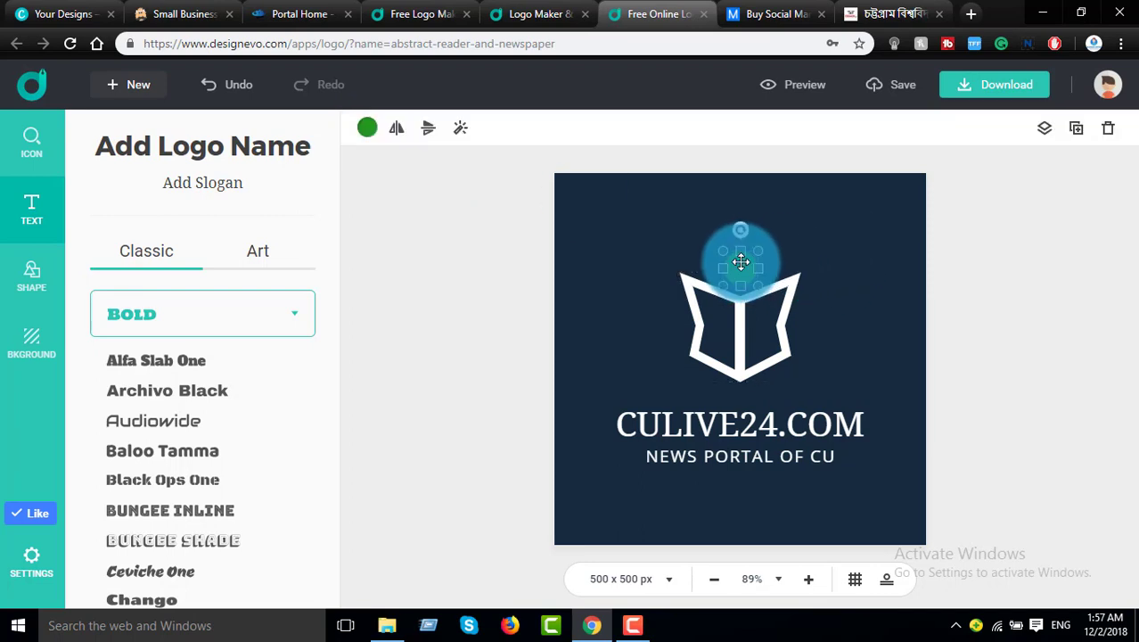
pyautogui.click(365, 129)
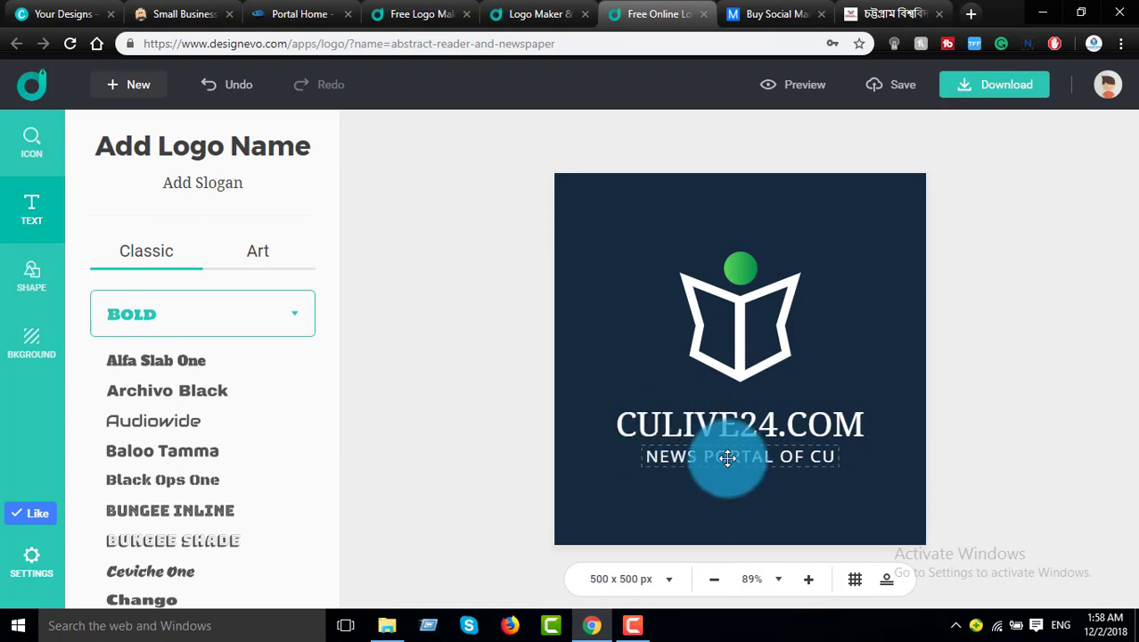
# Search the icon library for "www", then "globe", and add the round world globe with continents to the logo
pyautogui.click(38, 160)
pyautogui.click(260, 150)
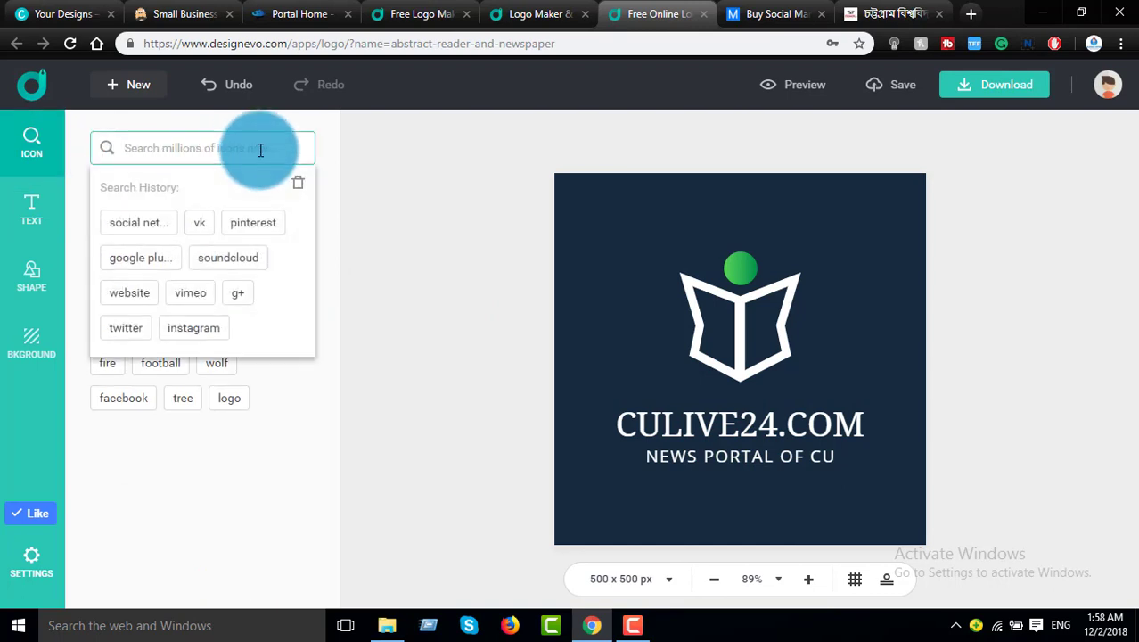
pyautogui.write('www')
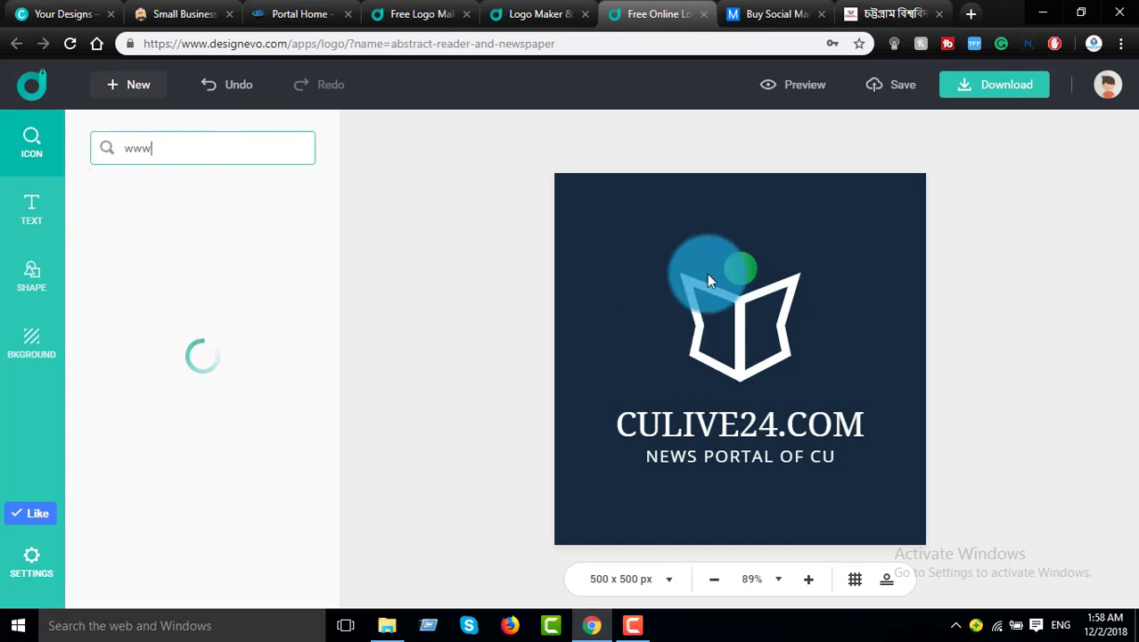
pyautogui.click(744, 264)
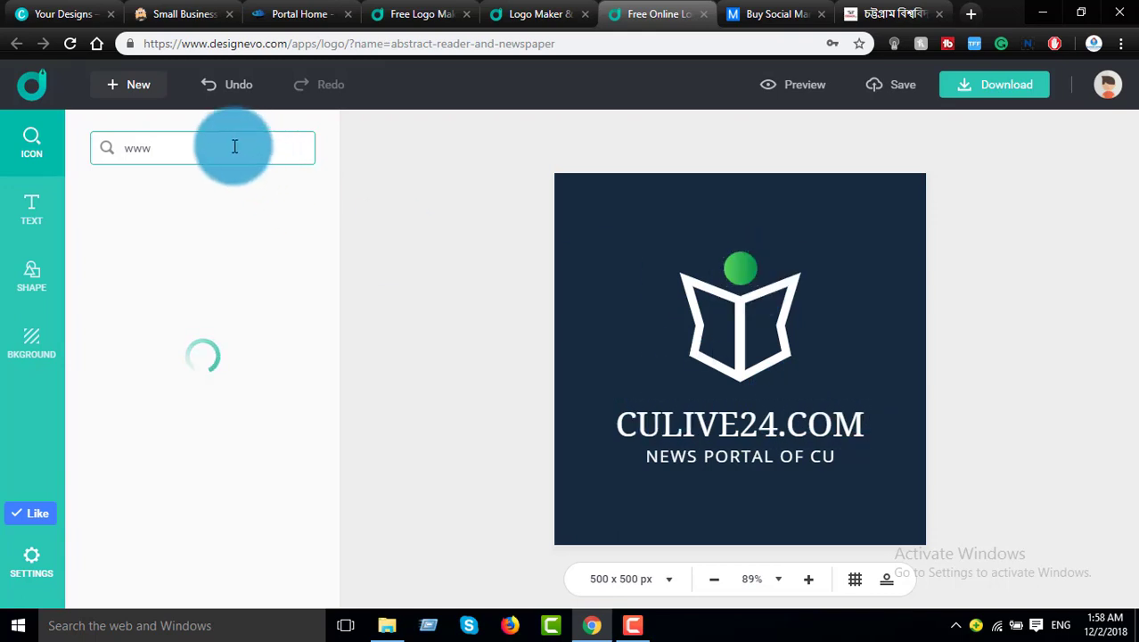
pyautogui.moveTo(234, 146); pyautogui.dragTo(71, 155)
pyautogui.write('globe')
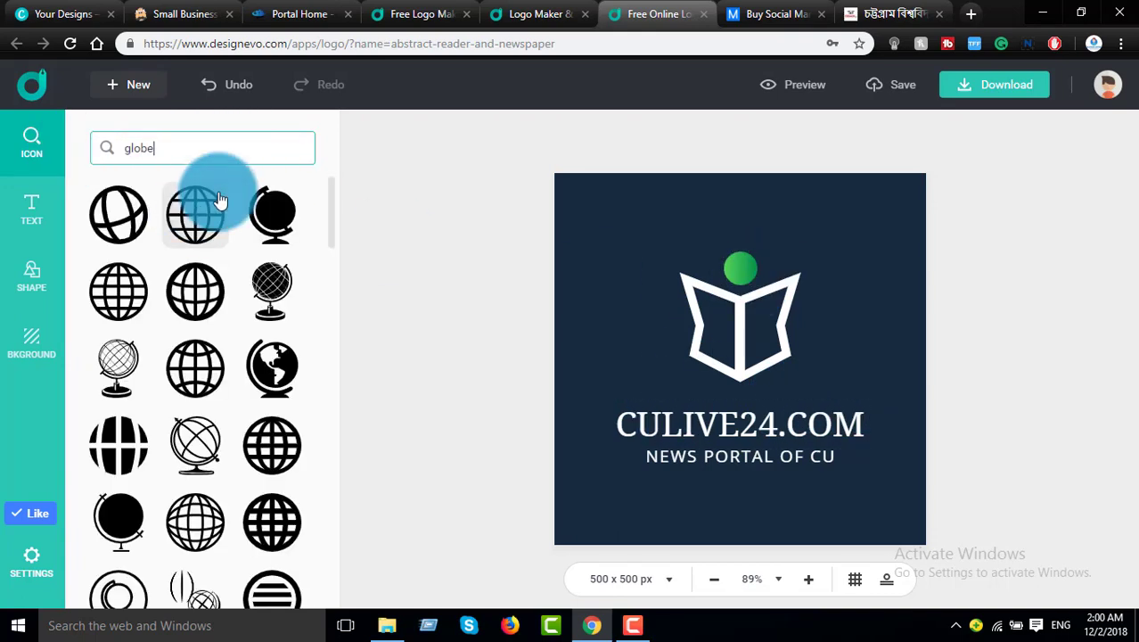
pyautogui.scroll(-4, 241, 356)
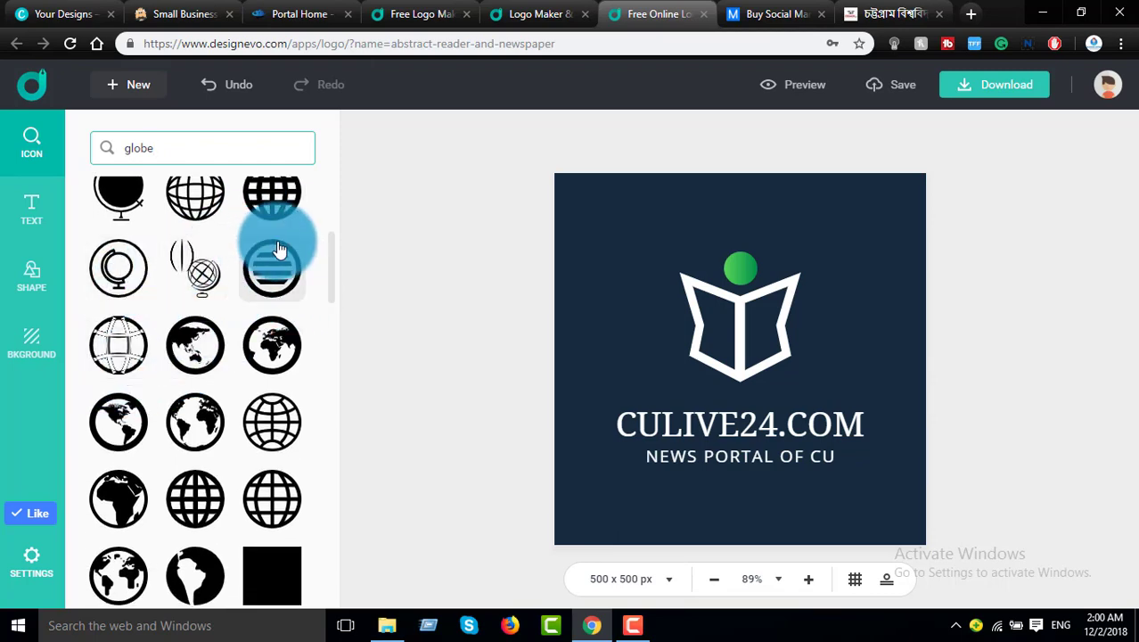
# Delete the green circle and put the globe in its place above the open book, scaled down
pyautogui.click(664, 234)
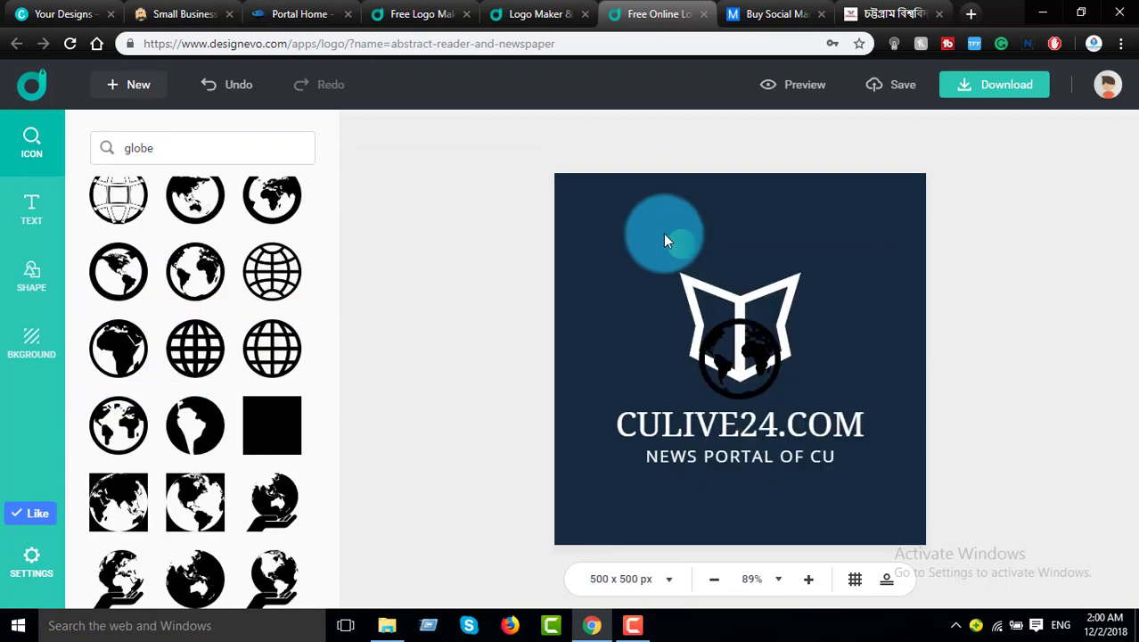
pyautogui.moveTo(664, 239); pyautogui.dragTo(675, 236)
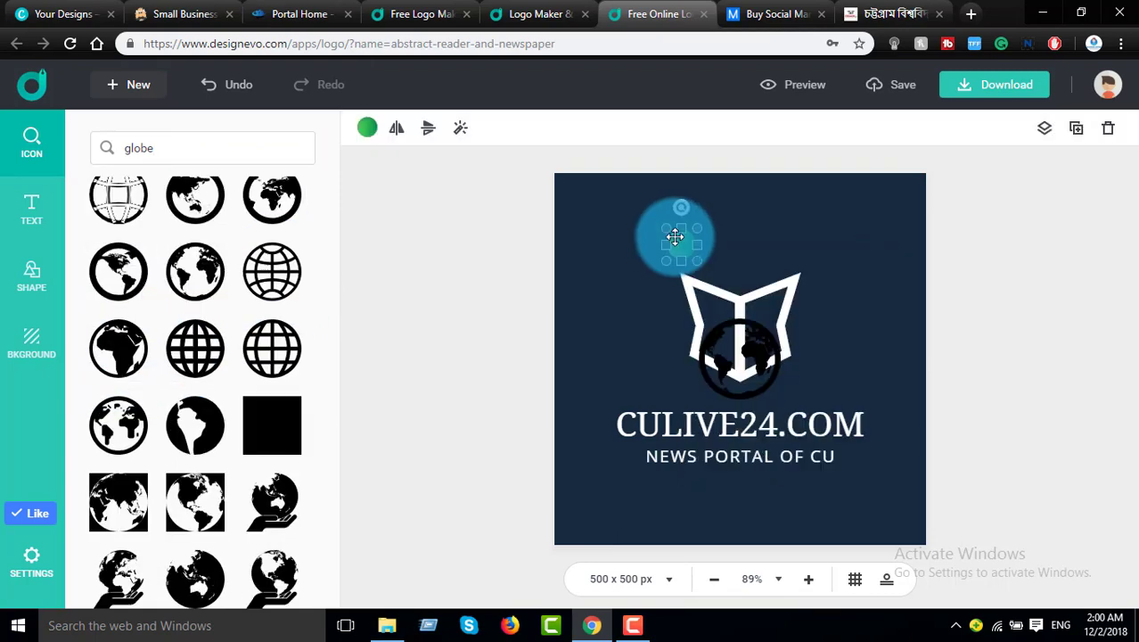
pyautogui.press('Delete')
pyautogui.moveTo(762, 355); pyautogui.dragTo(759, 256)
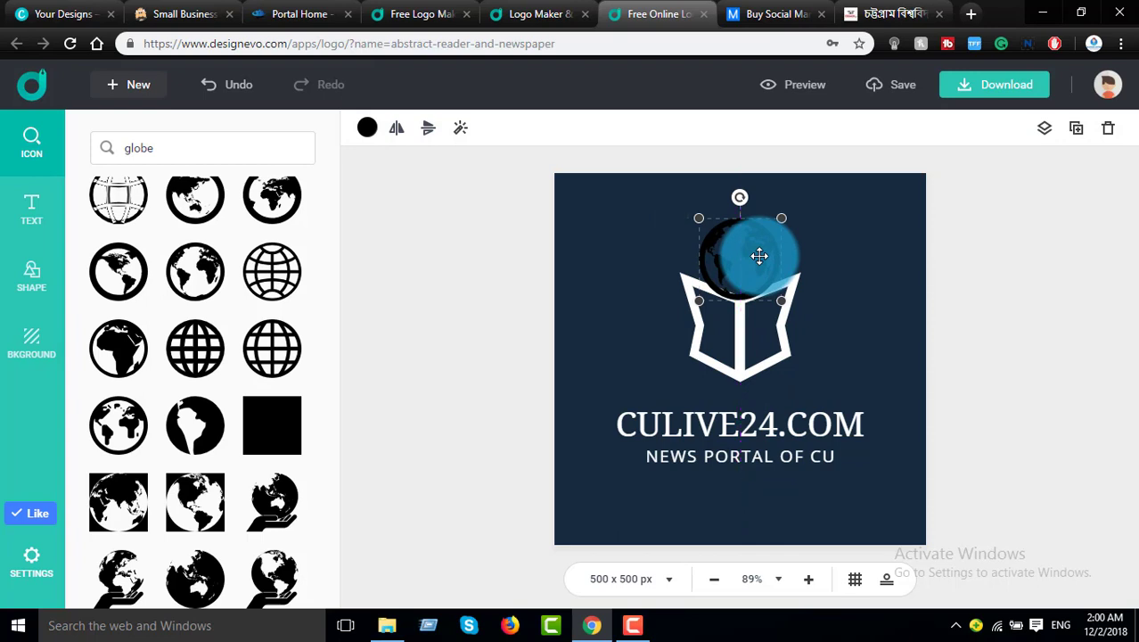
pyautogui.moveTo(781, 300); pyautogui.dragTo(756, 265)
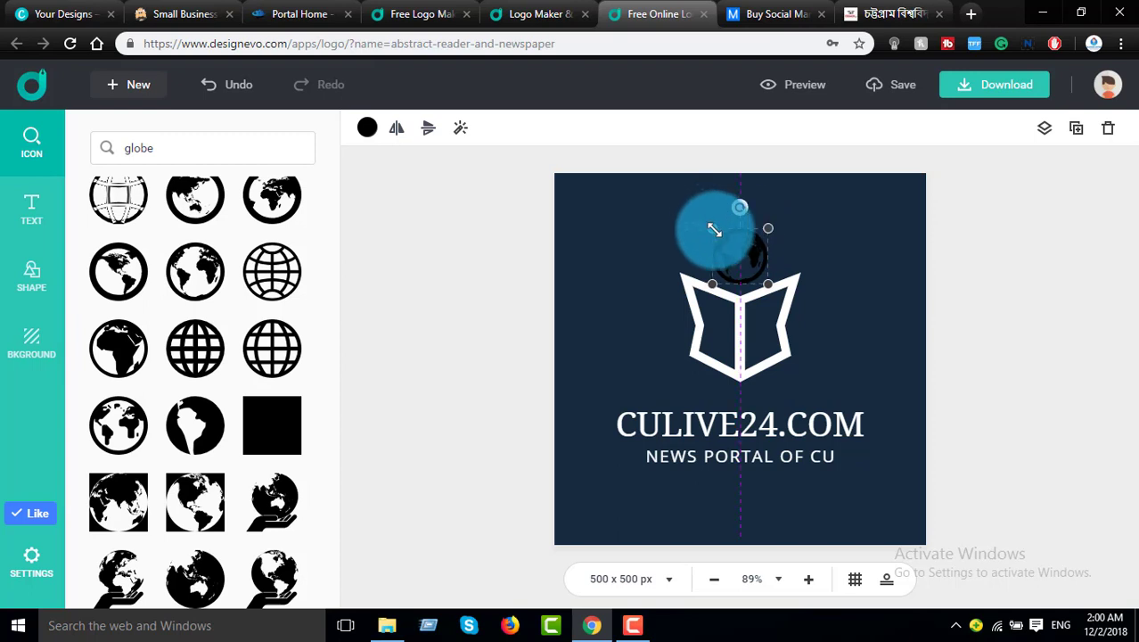
# Scale the globe down slightly and centre it directly above the open book
pyautogui.moveTo(747, 263)
pyautogui.mouseDown()
pyautogui.moveTo(768, 260)
pyautogui.moveTo(732, 260)
pyautogui.moveTo(757, 260)
pyautogui.mouseUp()
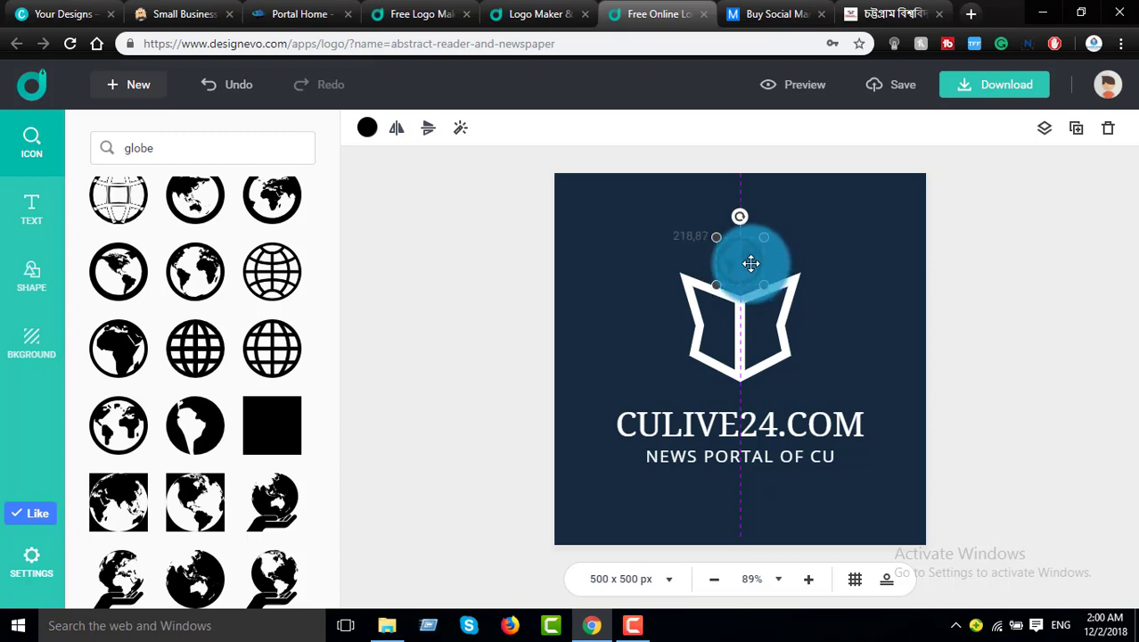
pyautogui.moveTo(751, 264); pyautogui.dragTo(751, 264)
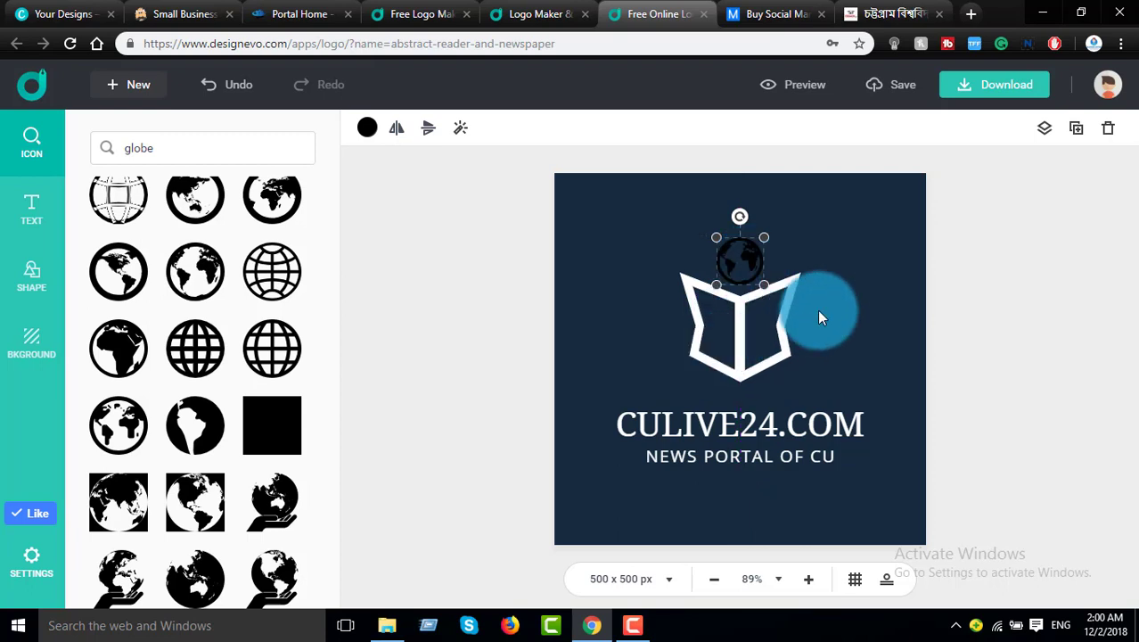
pyautogui.click(871, 292)
pyautogui.click(746, 258)
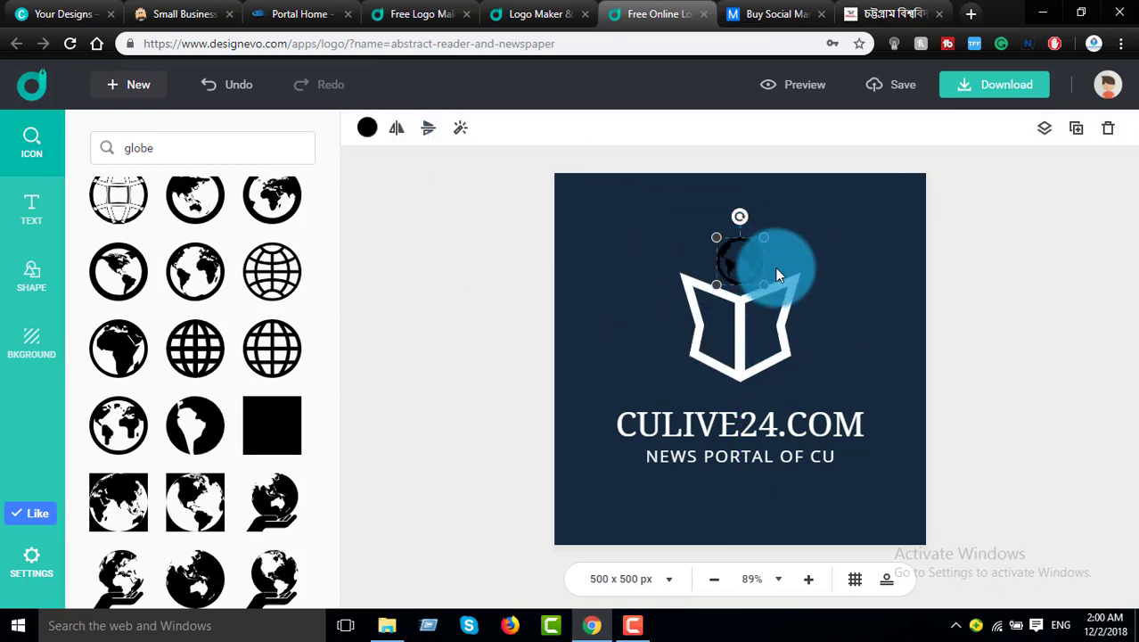
pyautogui.click(864, 248)
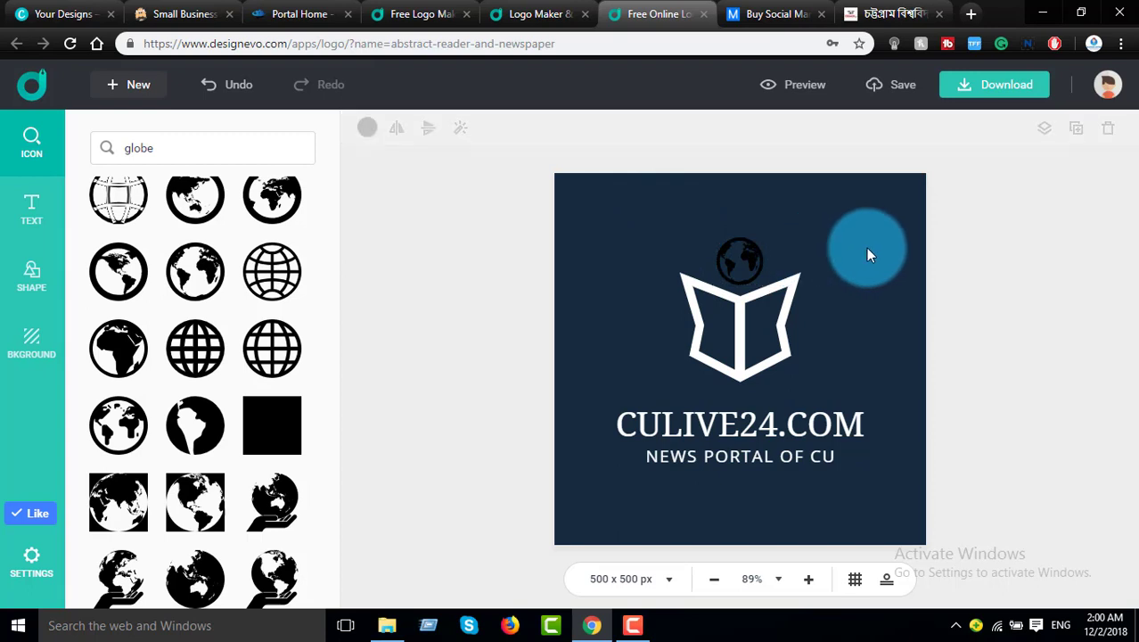
# Recolour the globe above the book solid dark green
pyautogui.click(743, 261)
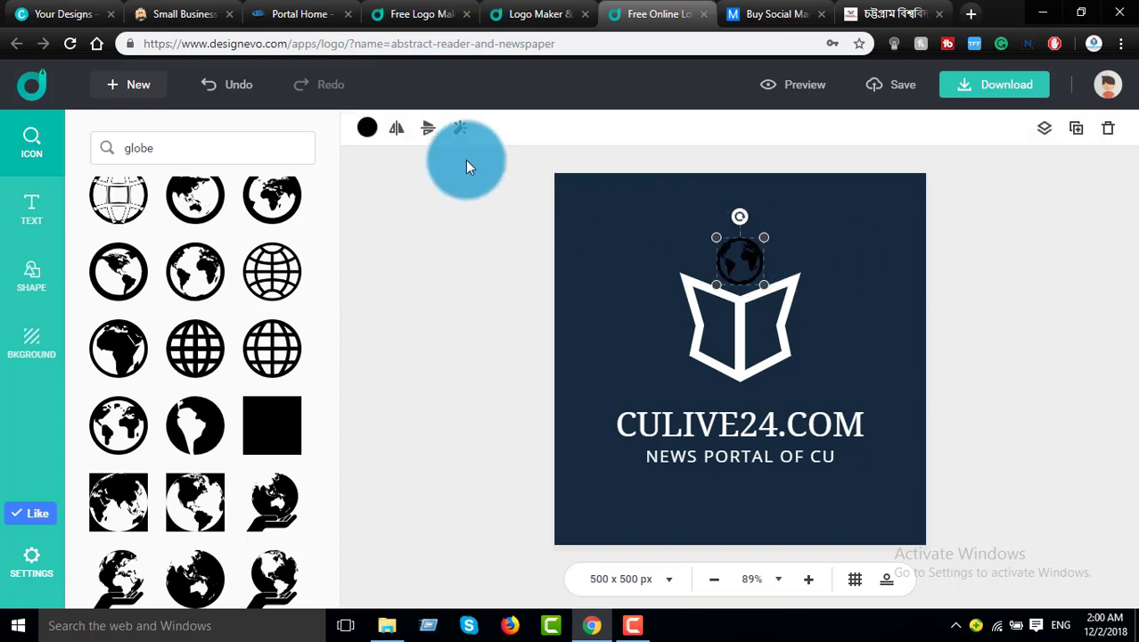
pyautogui.click(368, 130)
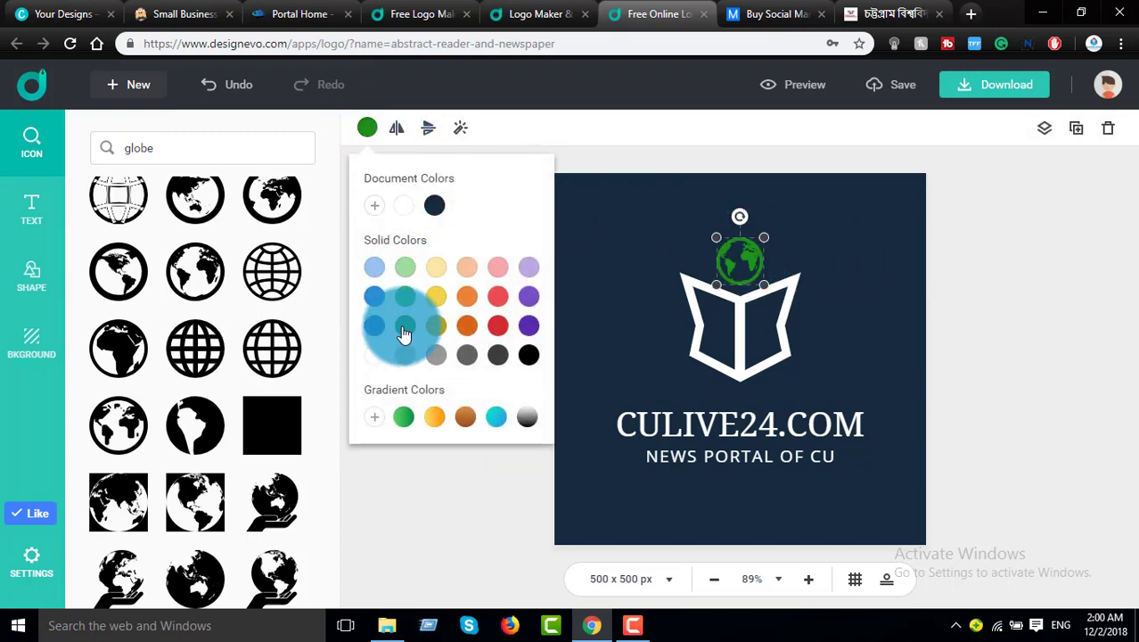
pyautogui.click(824, 246)
pyautogui.click(742, 336)
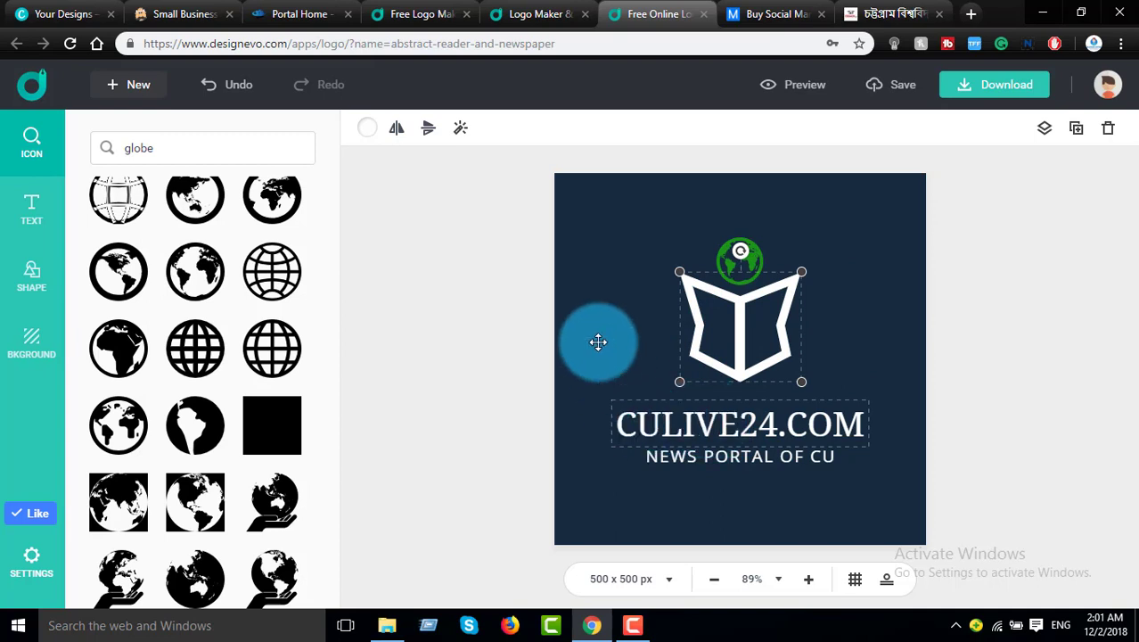
pyautogui.click(598, 342)
# Recolour the slogan "News Portal of CU" solid dark green to match the globe
pyautogui.click(780, 457)
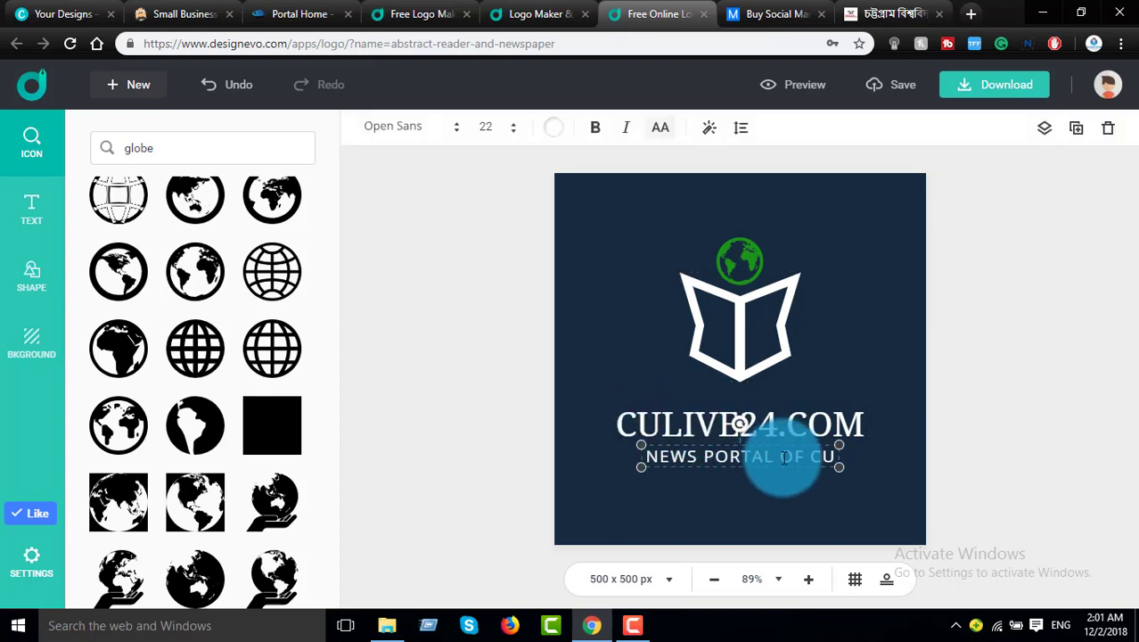
pyautogui.click(554, 130)
pyautogui.click(511, 331)
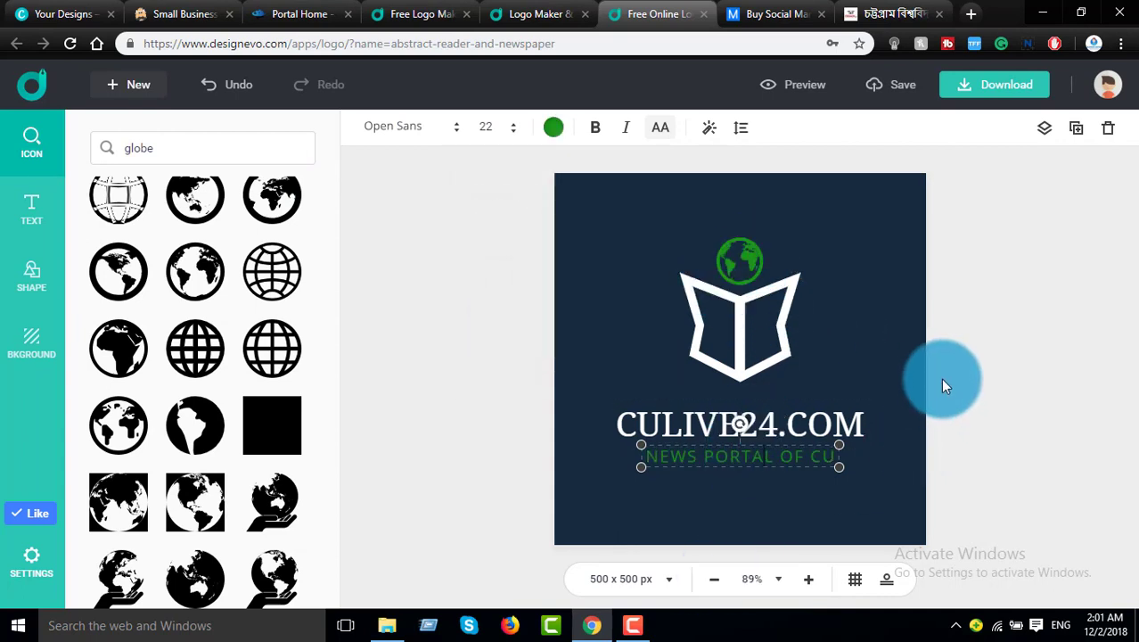
pyautogui.click(883, 350)
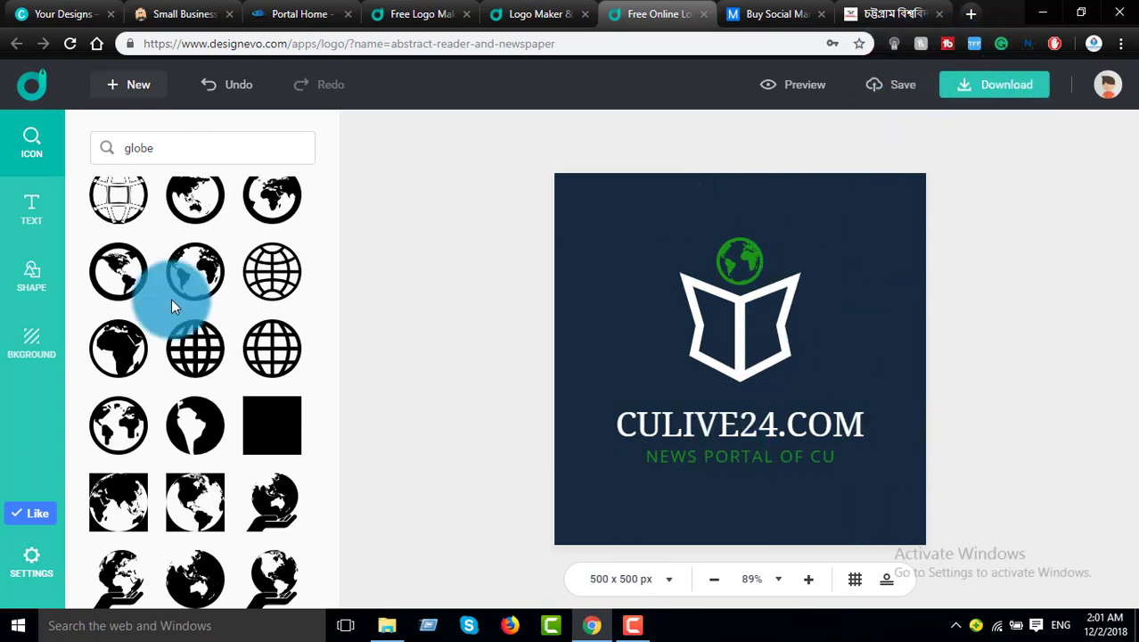
# Look through the Badge shapes in the shape library and open the Symbol category
pyautogui.click(31, 270)
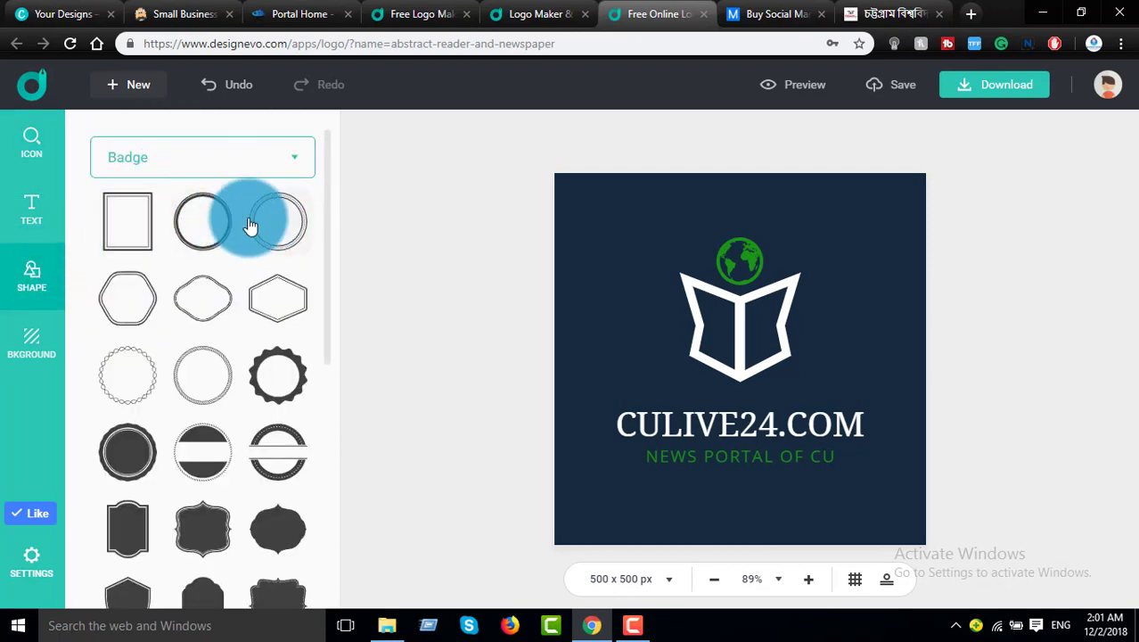
pyautogui.scroll(-3, 312, 307)
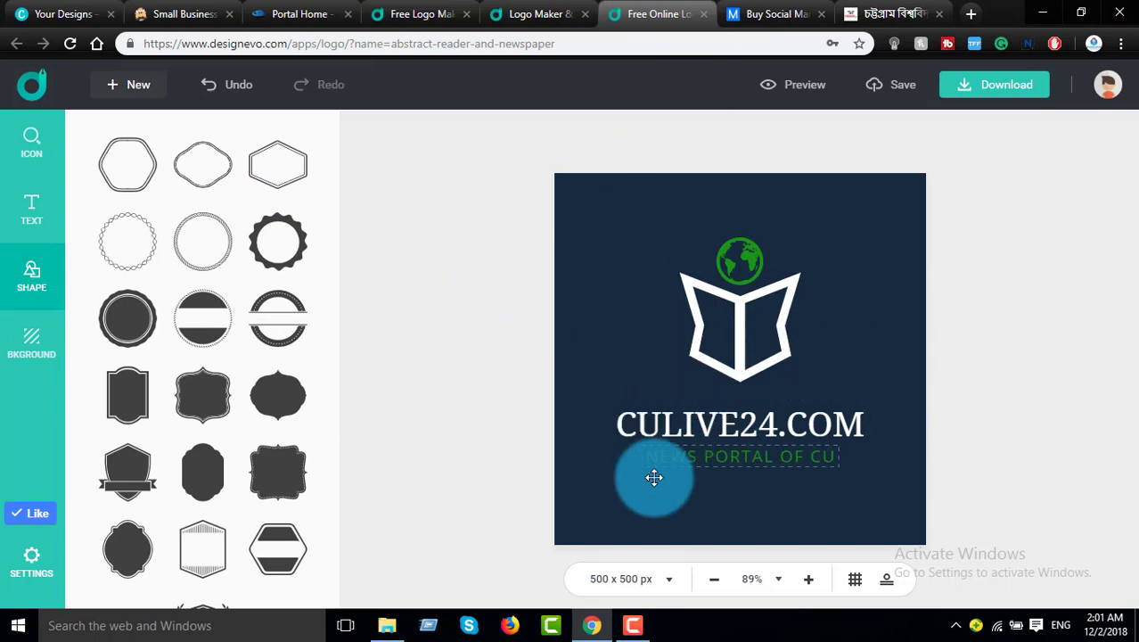
pyautogui.scroll(3, 254, 401)
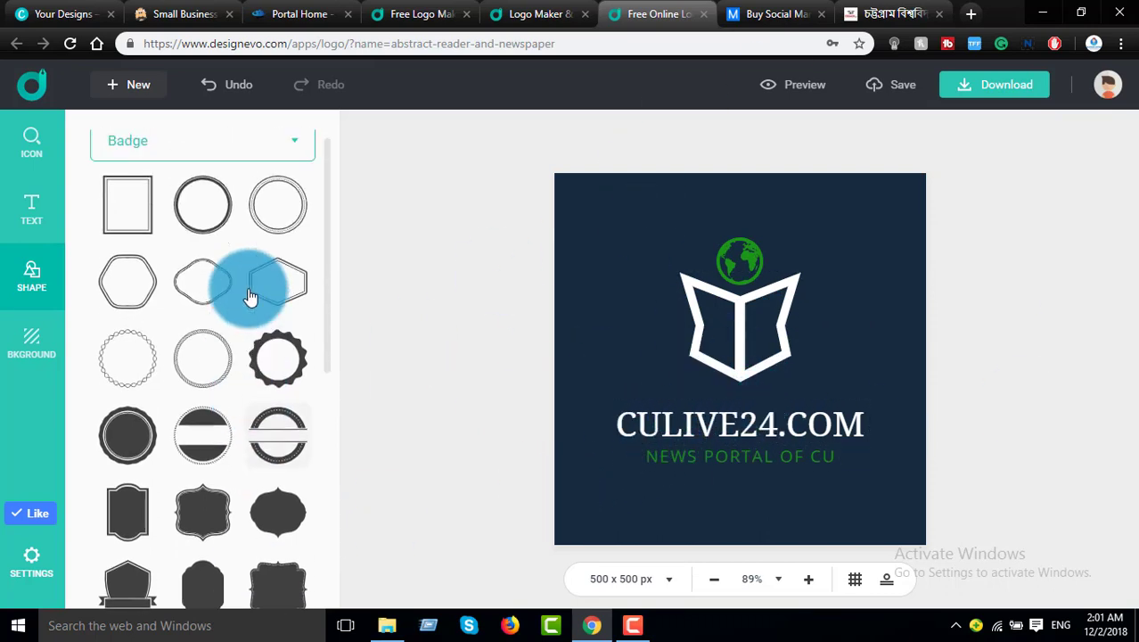
pyautogui.click(261, 167)
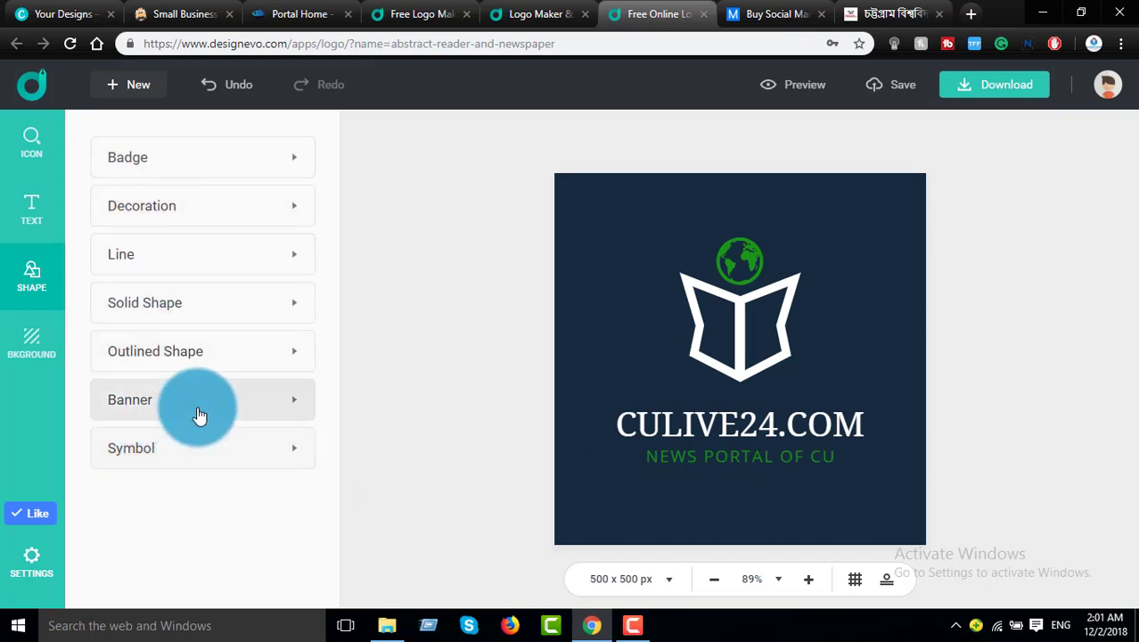
pyautogui.click(181, 455)
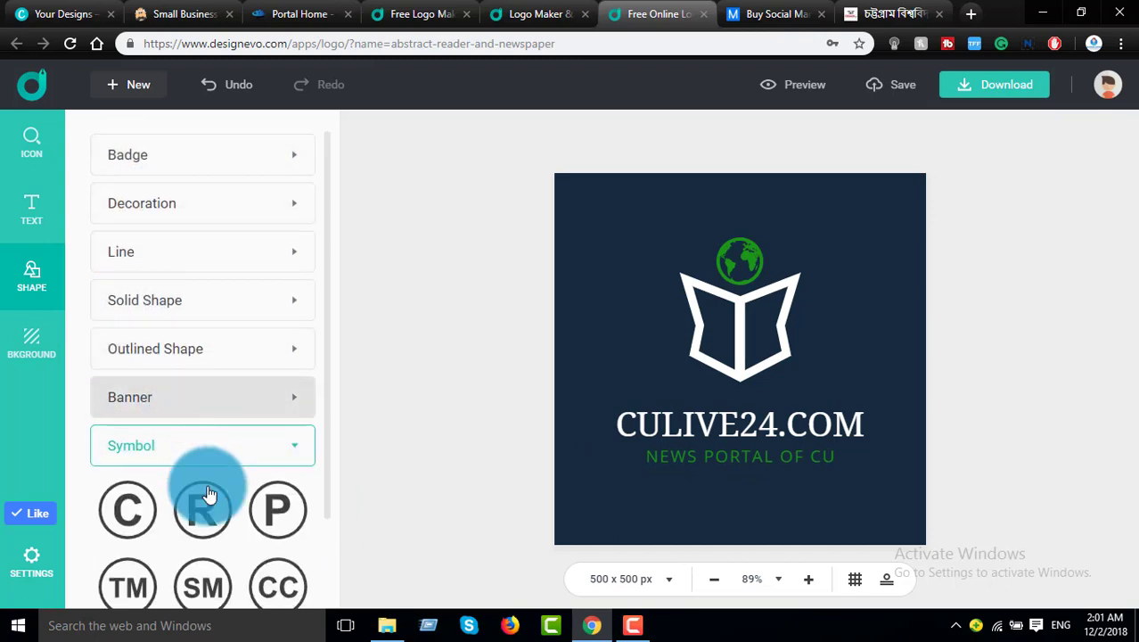
pyautogui.scroll(-2, 241, 472)
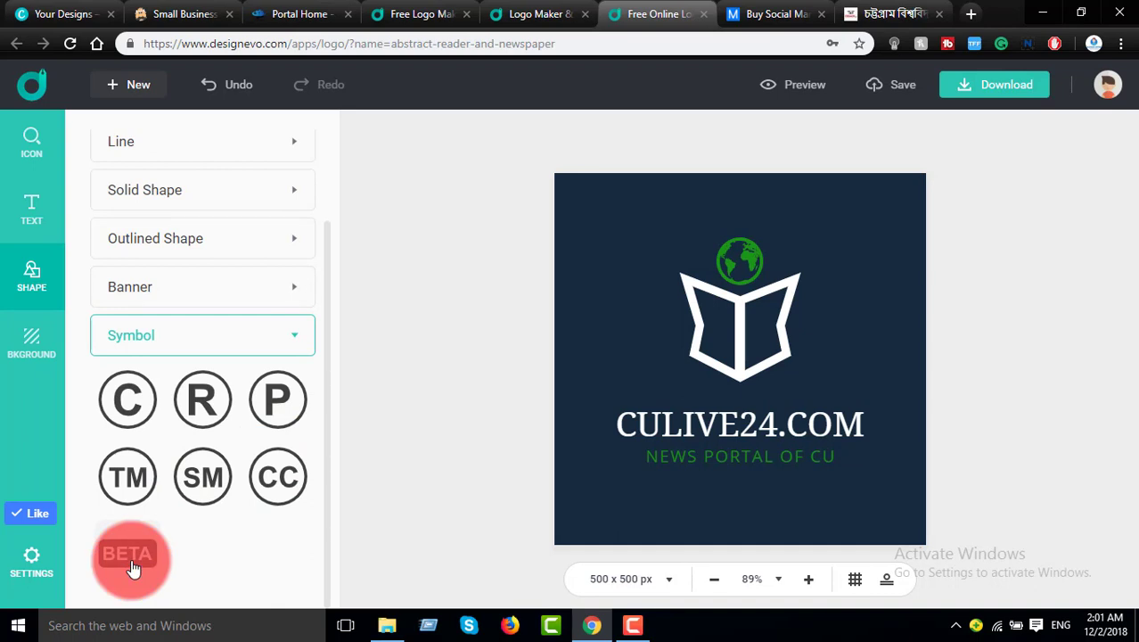
# Try a scaled-down BETA symbol on the logo, then delete it
pyautogui.moveTo(131, 567); pyautogui.dragTo(853, 393)
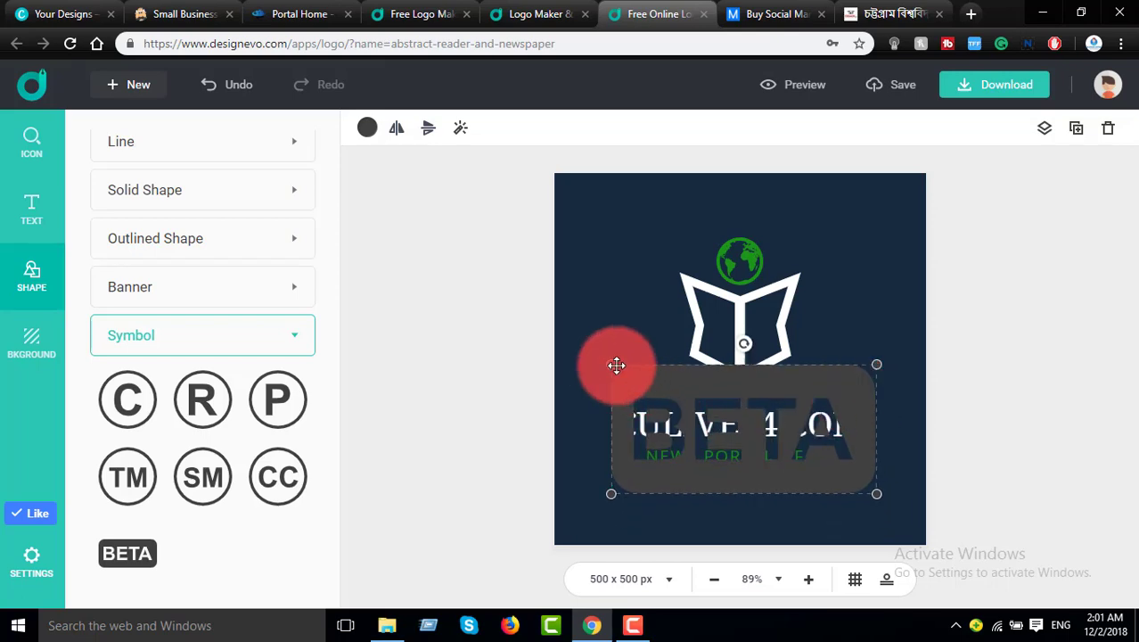
pyautogui.moveTo(610, 493); pyautogui.dragTo(763, 420)
pyautogui.moveTo(811, 384); pyautogui.dragTo(656, 254)
pyautogui.press('Delete')
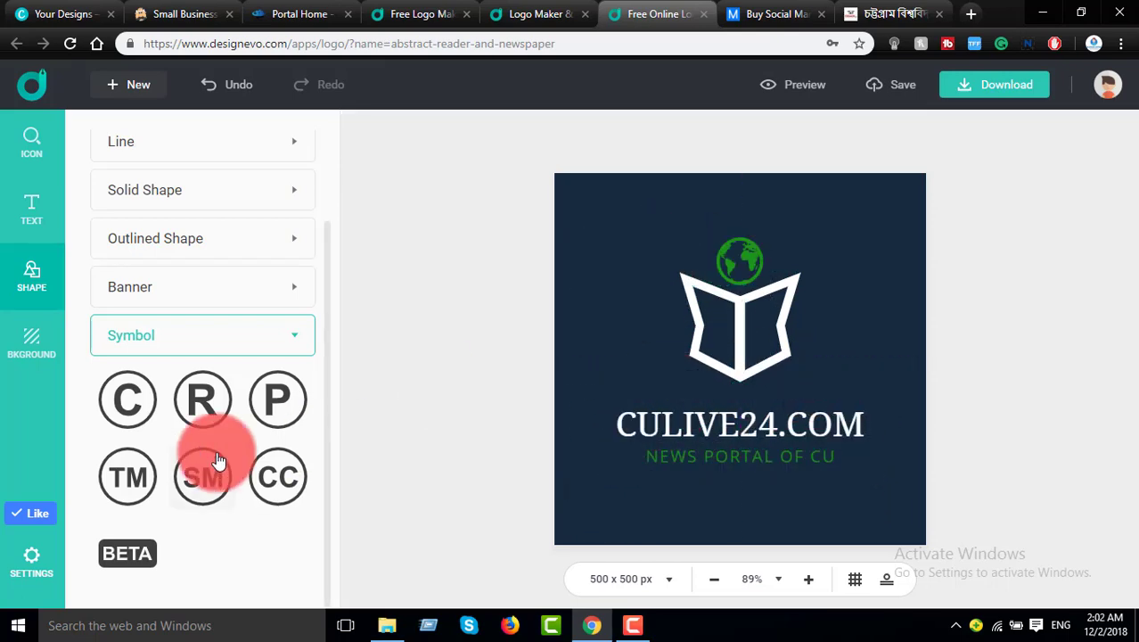
# Add the circled C symbol, scale it down and place it over the first letter of CULIVE24.COM
pyautogui.click(131, 415)
pyautogui.moveTo(730, 321); pyautogui.dragTo(618, 422)
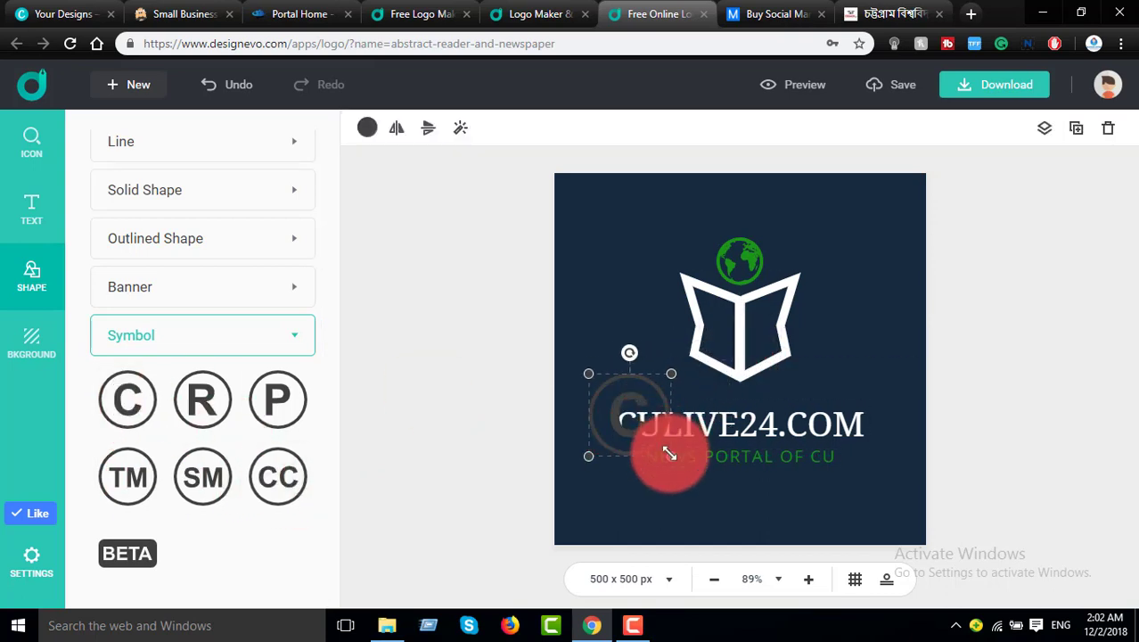
pyautogui.moveTo(669, 454); pyautogui.dragTo(626, 423)
pyautogui.click(565, 396)
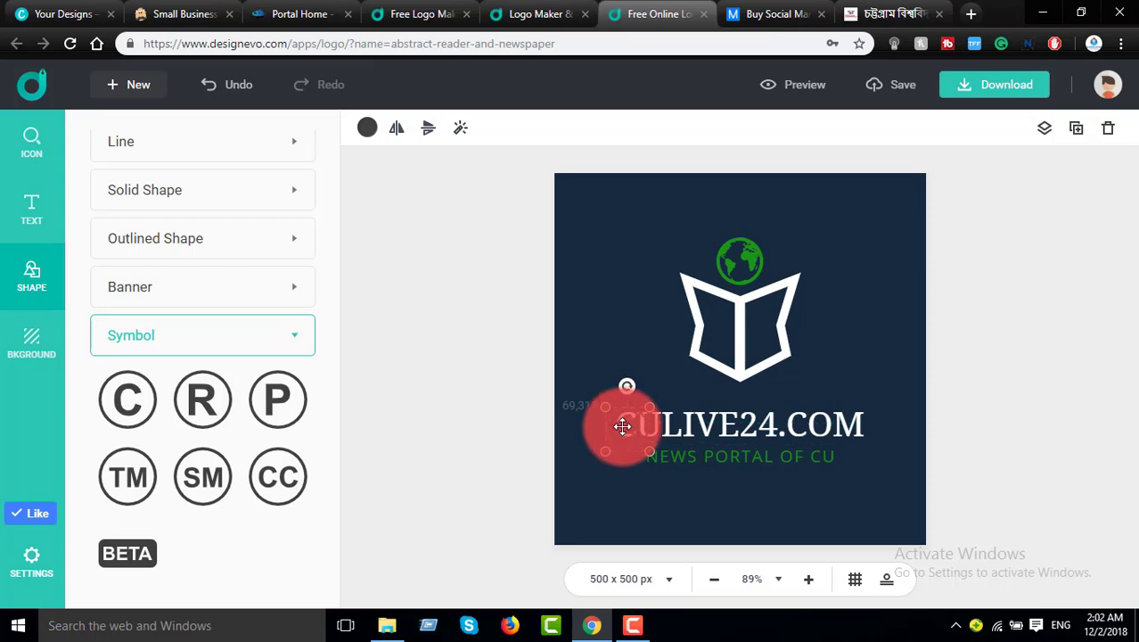
pyautogui.moveTo(621, 422); pyautogui.dragTo(622, 423)
# Recolour the circled C symbol solid medium green and shrink it slightly
pyautogui.click(366, 127)
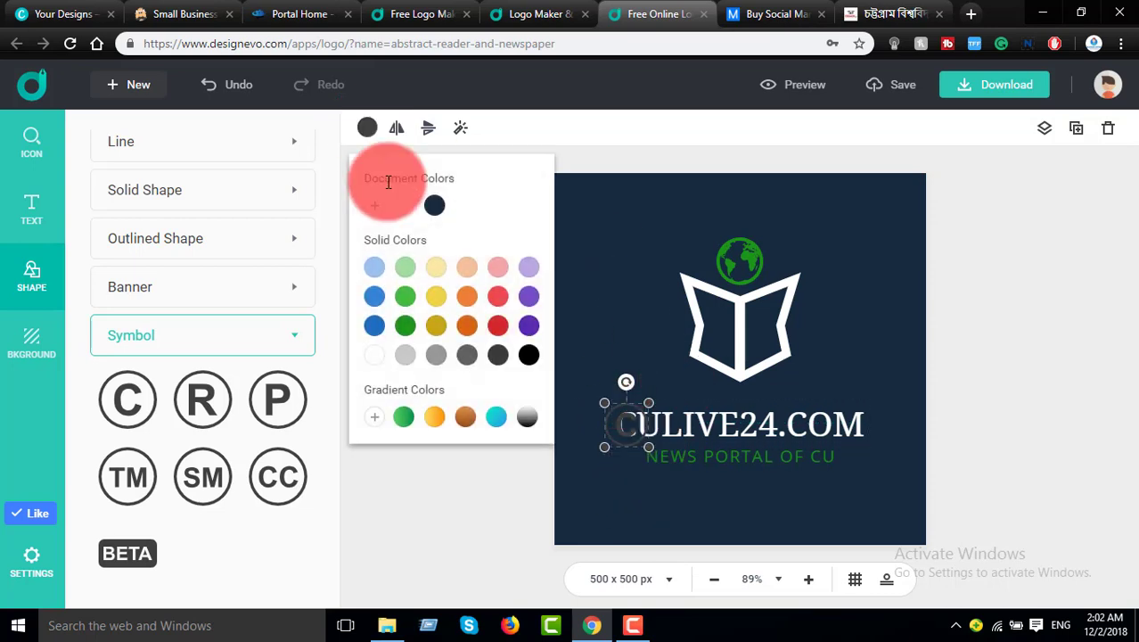
pyautogui.click(404, 296)
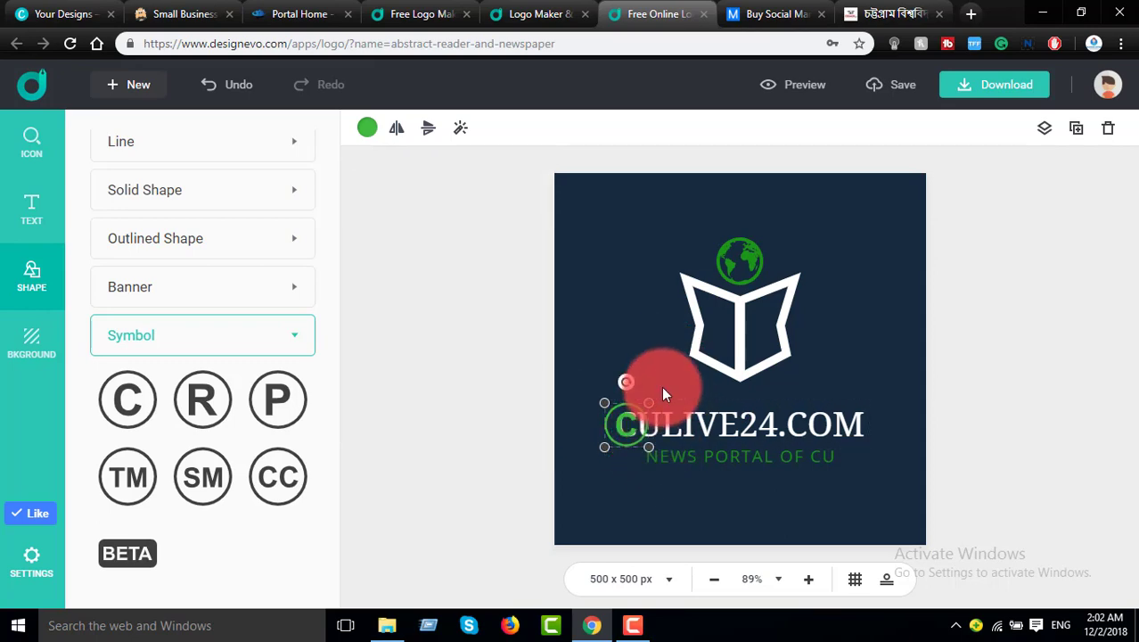
pyautogui.click(649, 446)
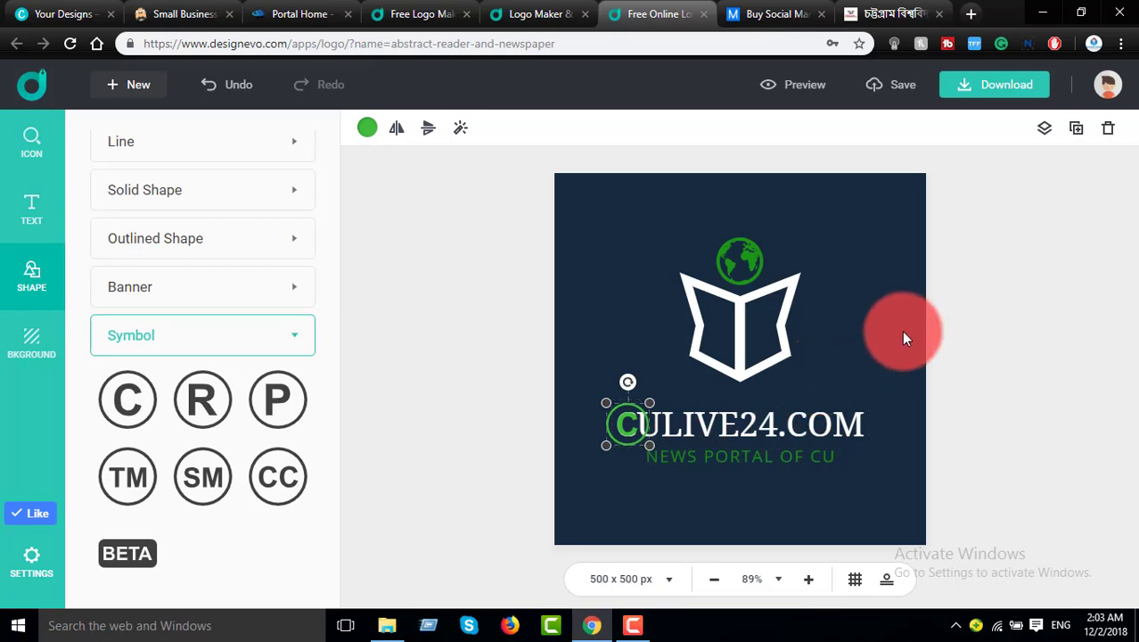
# Trim the site name to ULIVE24.COM beside the circled C and shift the slogan right beneath it
pyautogui.moveTo(696, 418); pyautogui.dragTo(790, 406)
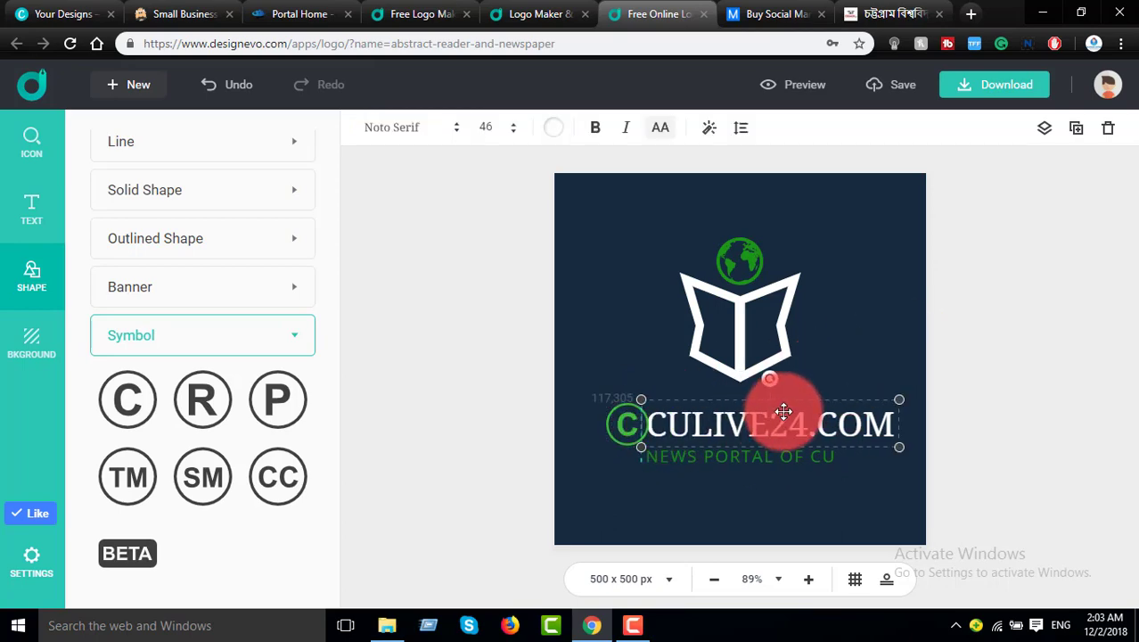
pyautogui.press('BackSpace')
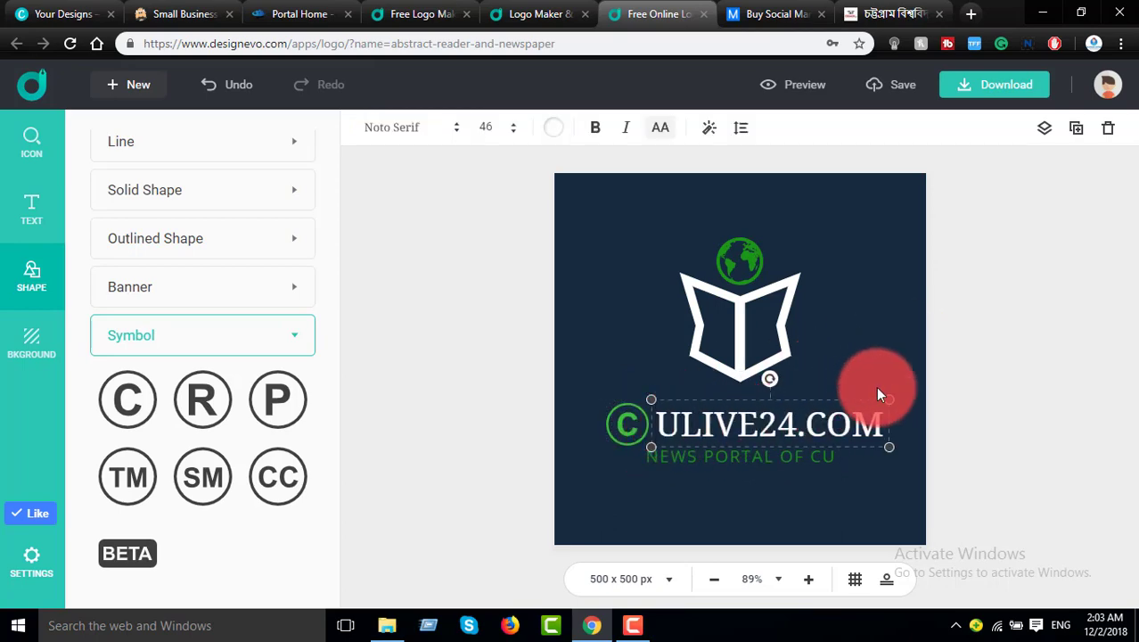
pyautogui.moveTo(880, 400); pyautogui.dragTo(870, 400)
pyautogui.moveTo(815, 462); pyautogui.dragTo(851, 456)
pyautogui.click(899, 332)
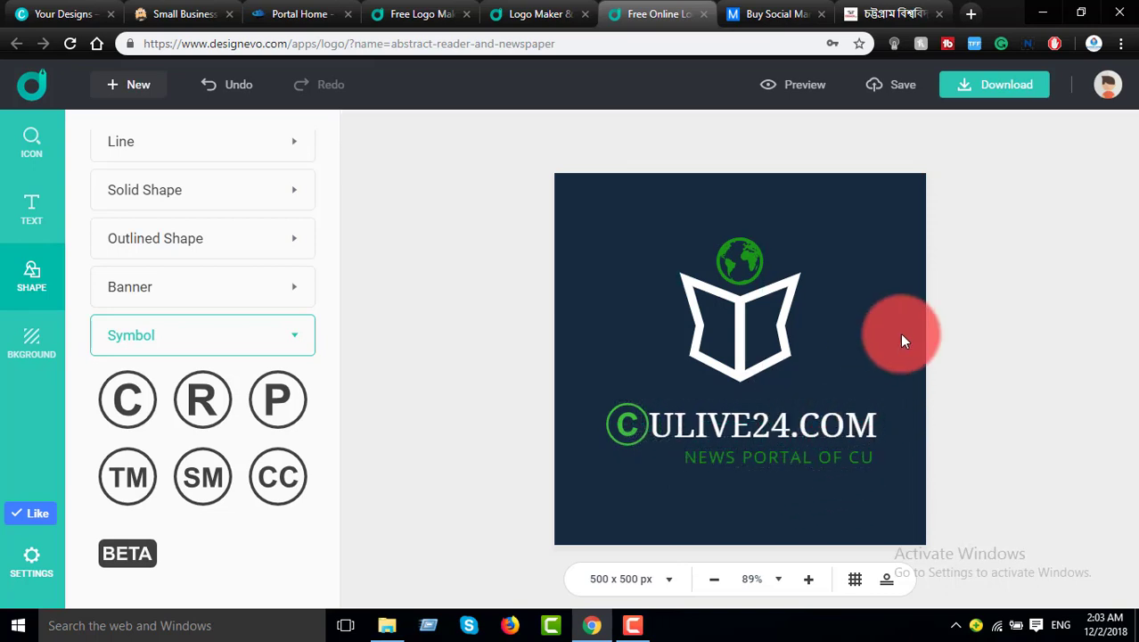
# Reposition the circled C and ULIVE24.COM side by side on one line beneath the open book
pyautogui.moveTo(852, 416); pyautogui.dragTo(828, 416)
pyautogui.moveTo(632, 432); pyautogui.dragTo(619, 432)
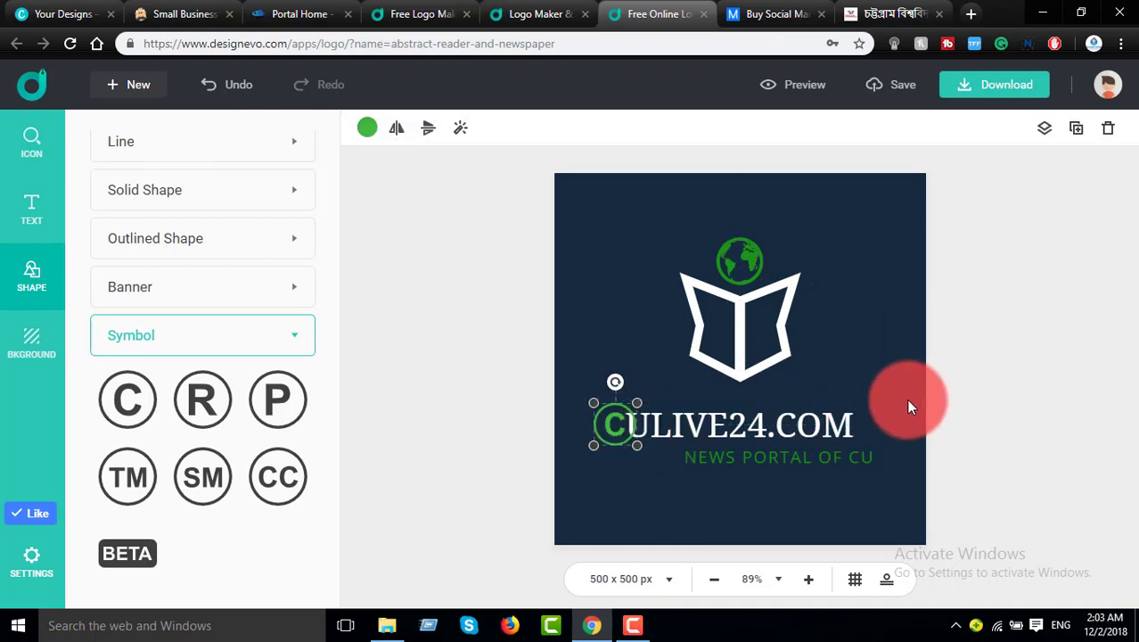
pyautogui.moveTo(907, 400); pyautogui.dragTo(615, 430)
pyautogui.moveTo(740, 417); pyautogui.dragTo(755, 415)
pyautogui.moveTo(627, 432)
pyautogui.mouseDown()
pyautogui.moveTo(649, 430)
pyautogui.moveTo(639, 417)
pyautogui.mouseUp()
pyautogui.click(640, 389)
pyautogui.click(876, 358)
pyautogui.moveTo(830, 422); pyautogui.dragTo(859, 415)
pyautogui.click(658, 408)
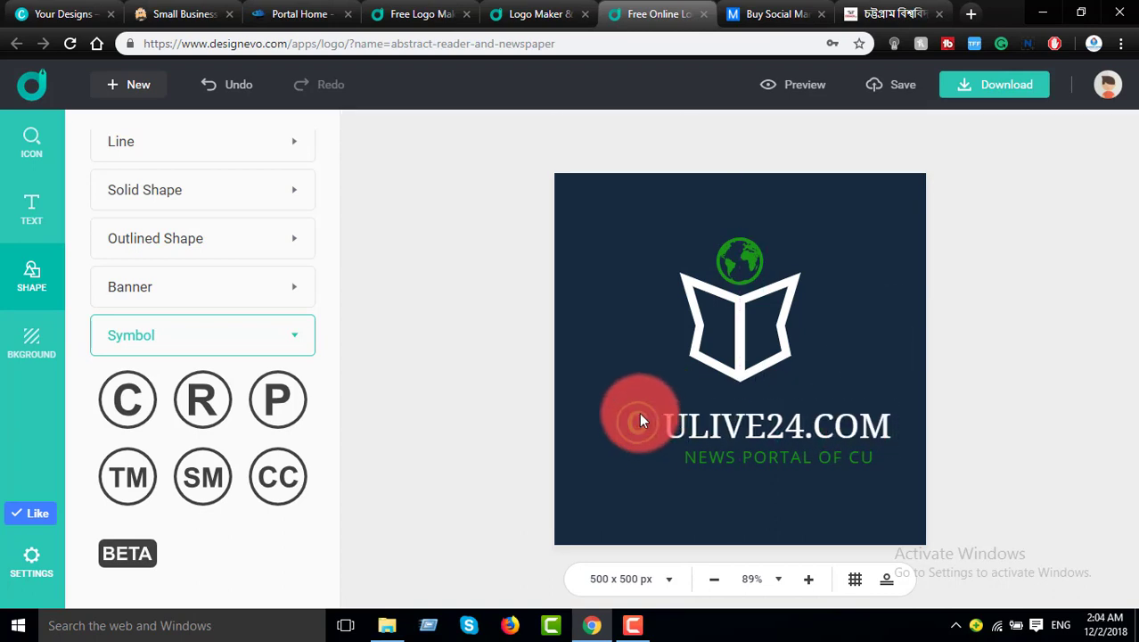
pyautogui.moveTo(645, 414); pyautogui.dragTo(641, 419)
# Close the gap between the circled C and ULIVE24.COM, and align the slogan with the name's right end
pyautogui.moveTo(776, 420); pyautogui.dragTo(763, 419)
pyautogui.click(894, 364)
pyautogui.moveTo(867, 426); pyautogui.dragTo(876, 426)
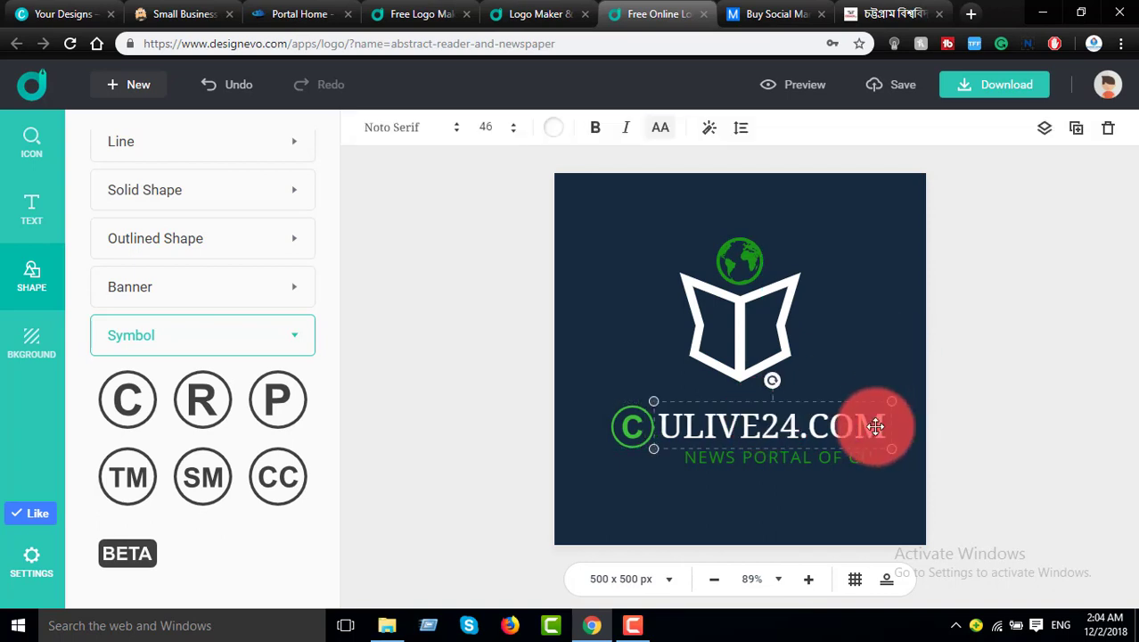
pyautogui.click(890, 356)
pyautogui.moveTo(820, 458); pyautogui.dragTo(832, 458)
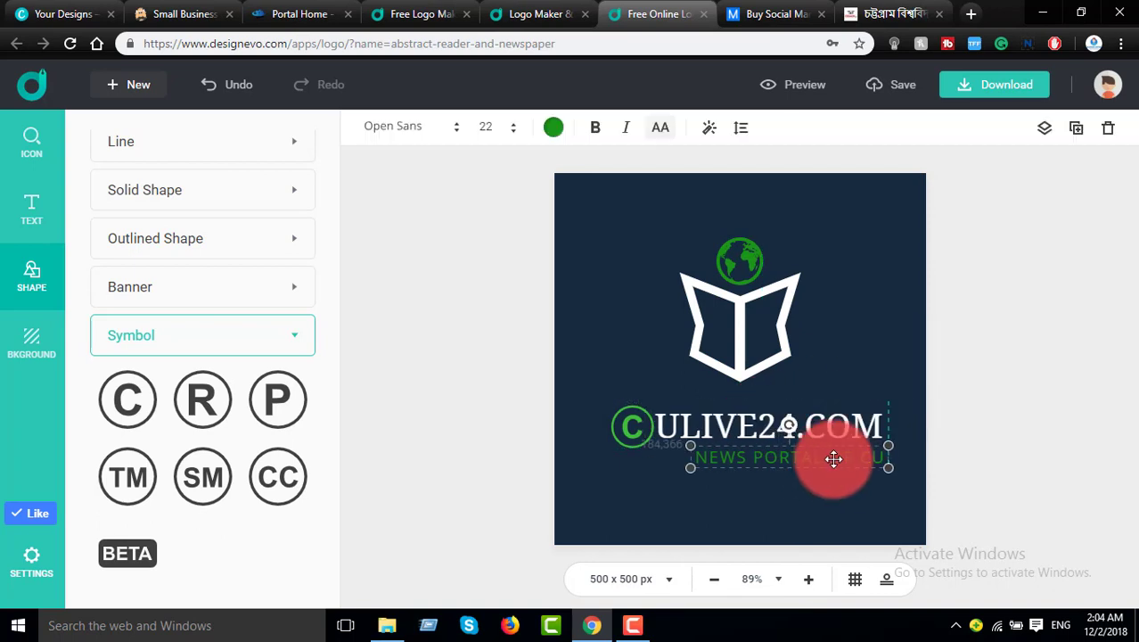
pyautogui.click(879, 287)
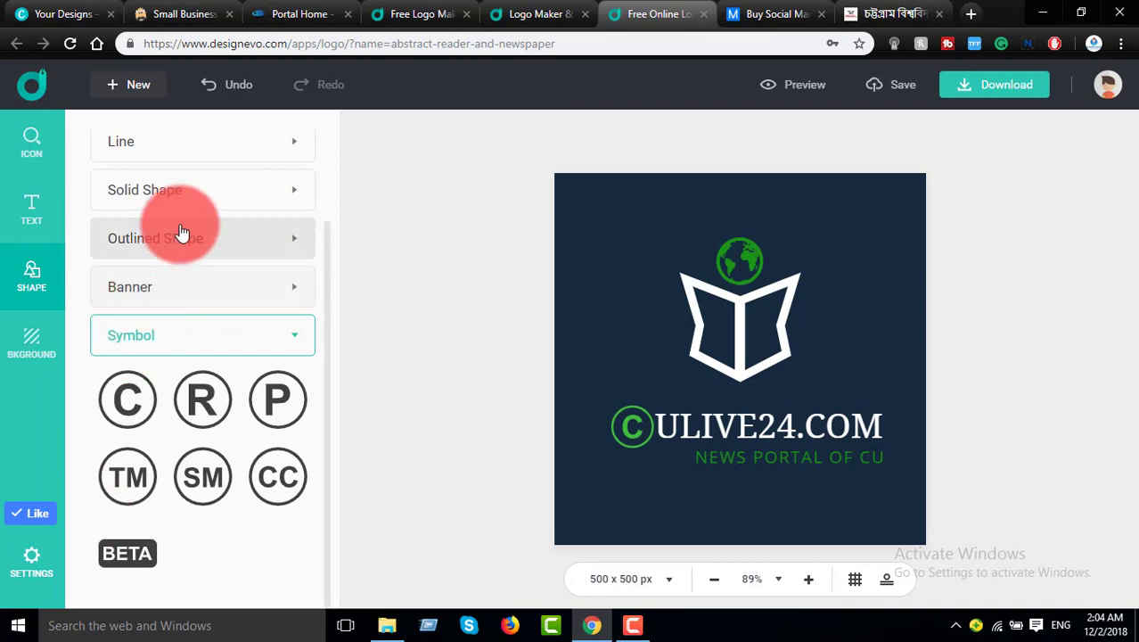
# Look through the solid, decoration and badge-style shapes for an element to add to the logo
pyautogui.click(191, 190)
pyautogui.scroll(-1, 249, 392)
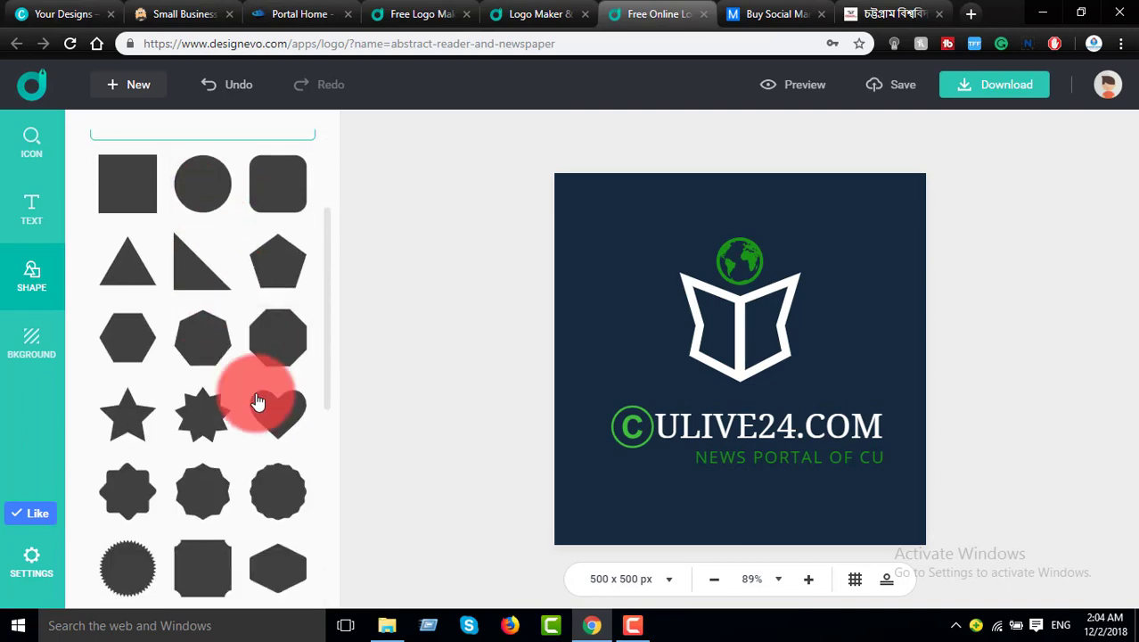
pyautogui.scroll(3, 254, 401)
pyautogui.click(233, 197)
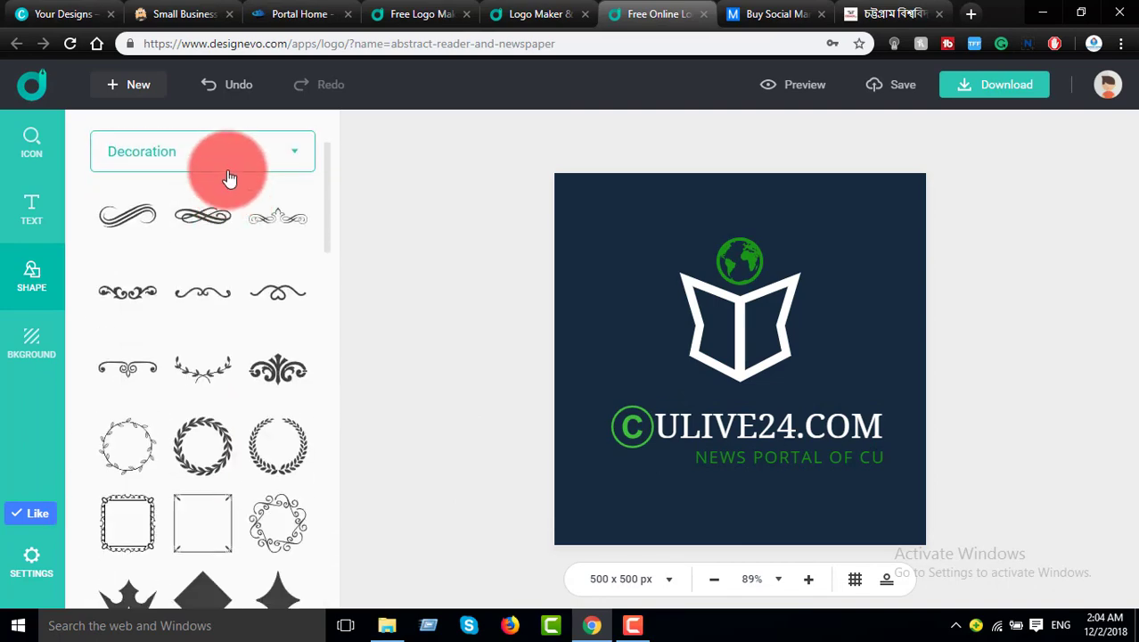
pyautogui.scroll(1, 225, 172)
pyautogui.click(218, 166)
pyautogui.scroll(-5, 241, 361)
pyautogui.scroll(6, 227, 267)
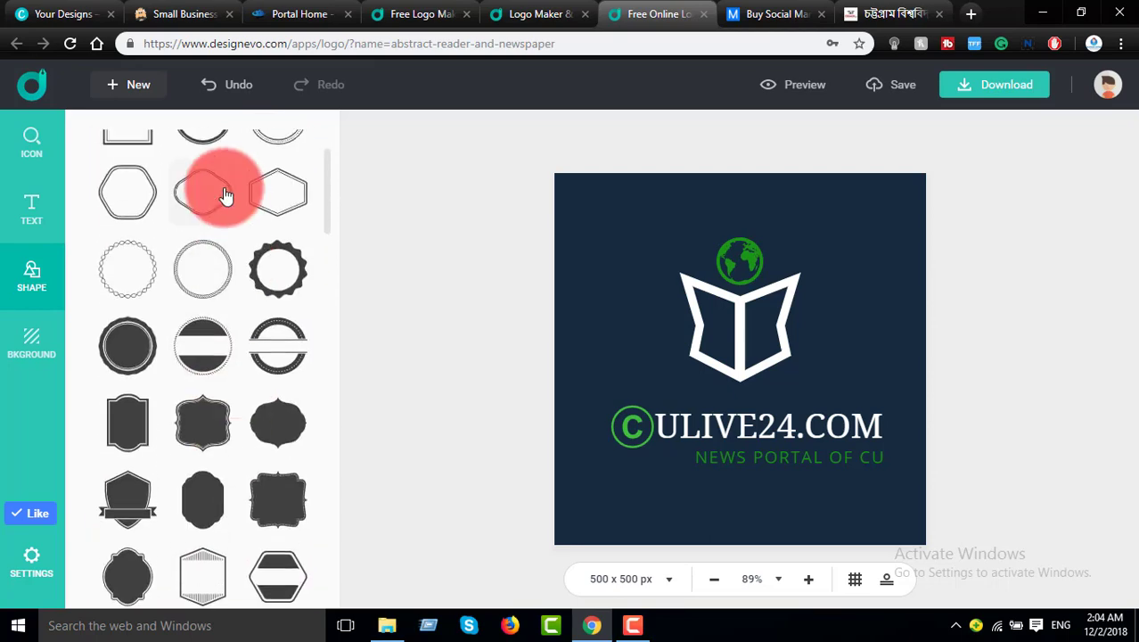
pyautogui.click(254, 166)
# Insert a solid square and stretch it into a dark bar covering ULIVE24.COM
pyautogui.click(220, 206)
pyautogui.scroll(-2, 196, 367)
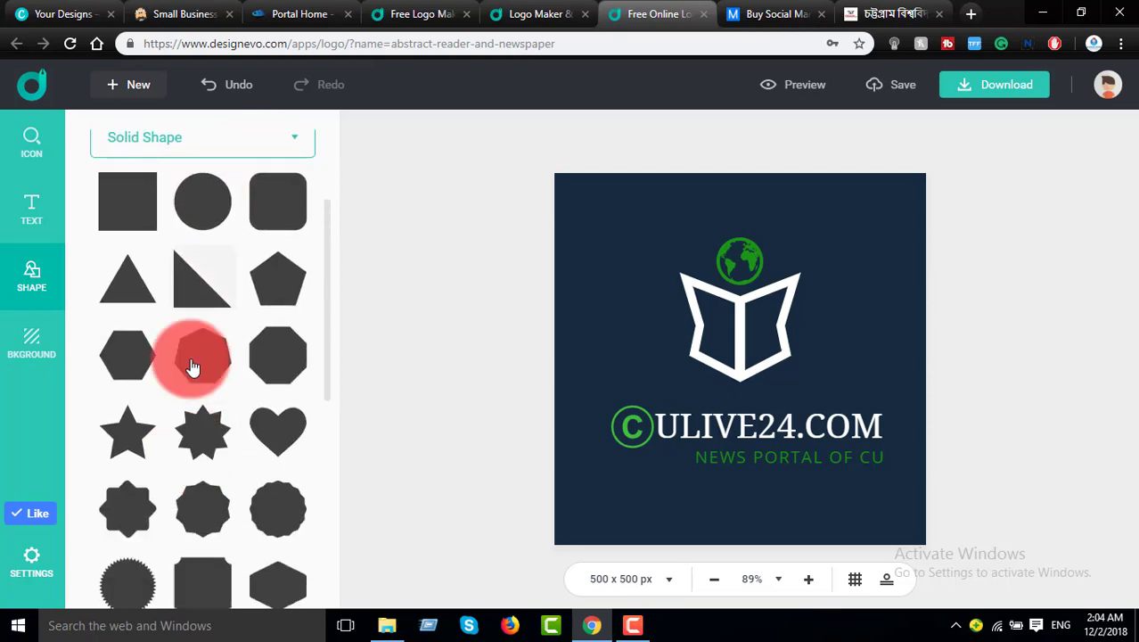
pyautogui.click(125, 200)
pyautogui.moveTo(781, 400); pyautogui.dragTo(841, 368)
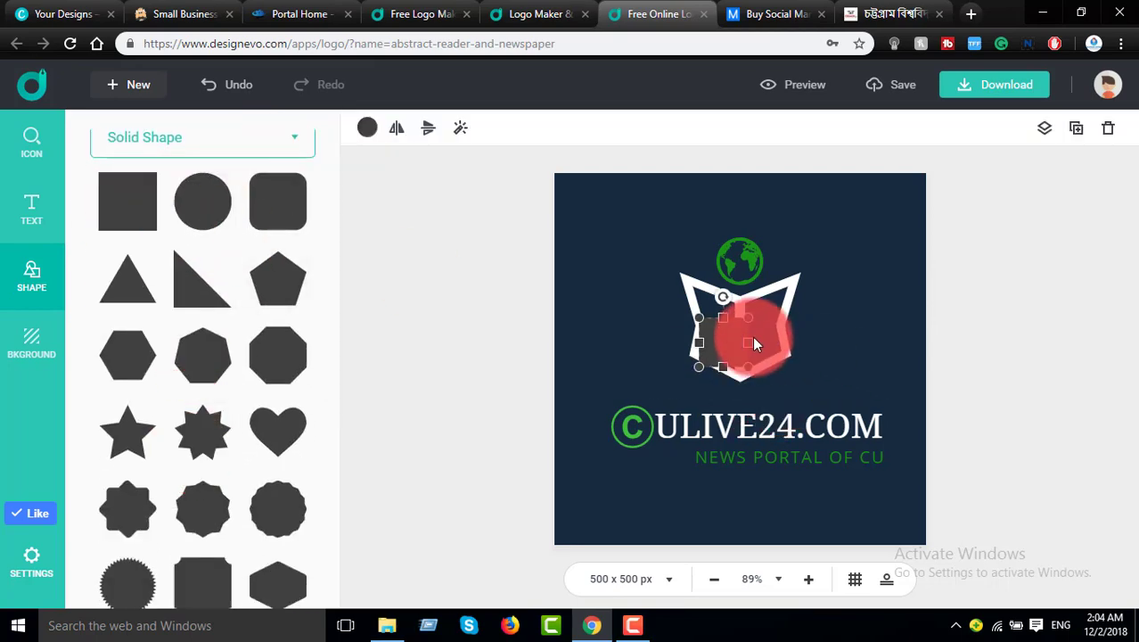
pyautogui.moveTo(748, 342); pyautogui.dragTo(894, 330)
pyautogui.moveTo(796, 318); pyautogui.dragTo(882, 424)
# Nudge the circled C against the start of the dark bar
pyautogui.click(634, 422)
pyautogui.moveTo(638, 418); pyautogui.dragTo(638, 416)
pyautogui.click(638, 419)
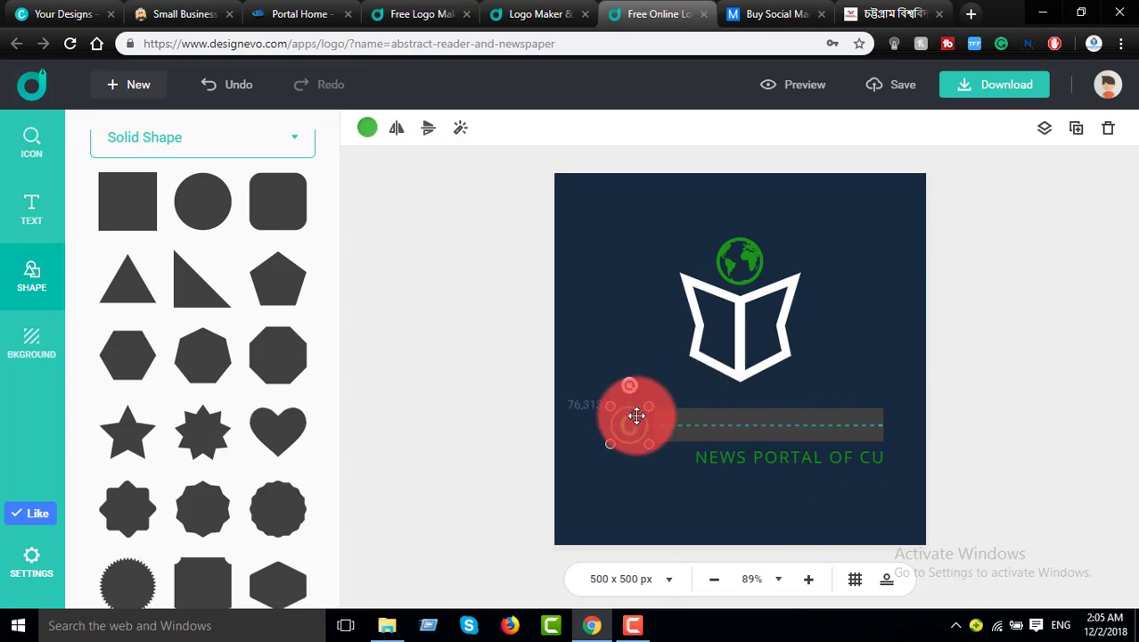
pyautogui.click(796, 395)
# Set the dark bar's opacity to 75 and send it backward behind ULIVE24.COM
pyautogui.click(788, 422)
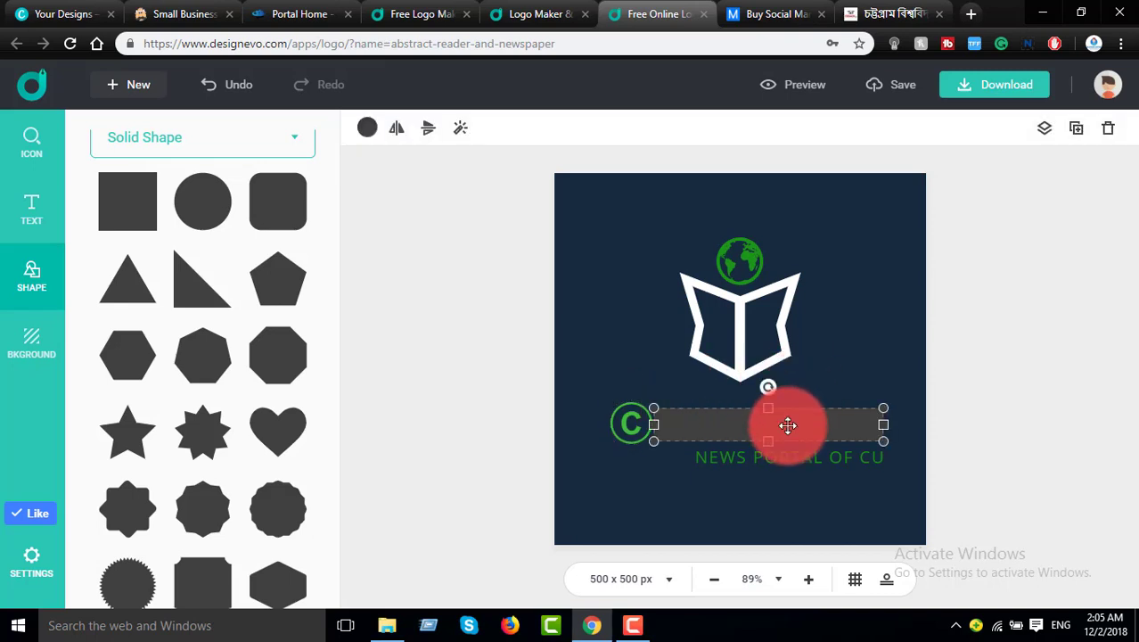
pyautogui.click(460, 128)
pyautogui.moveTo(468, 181); pyautogui.dragTo(501, 183)
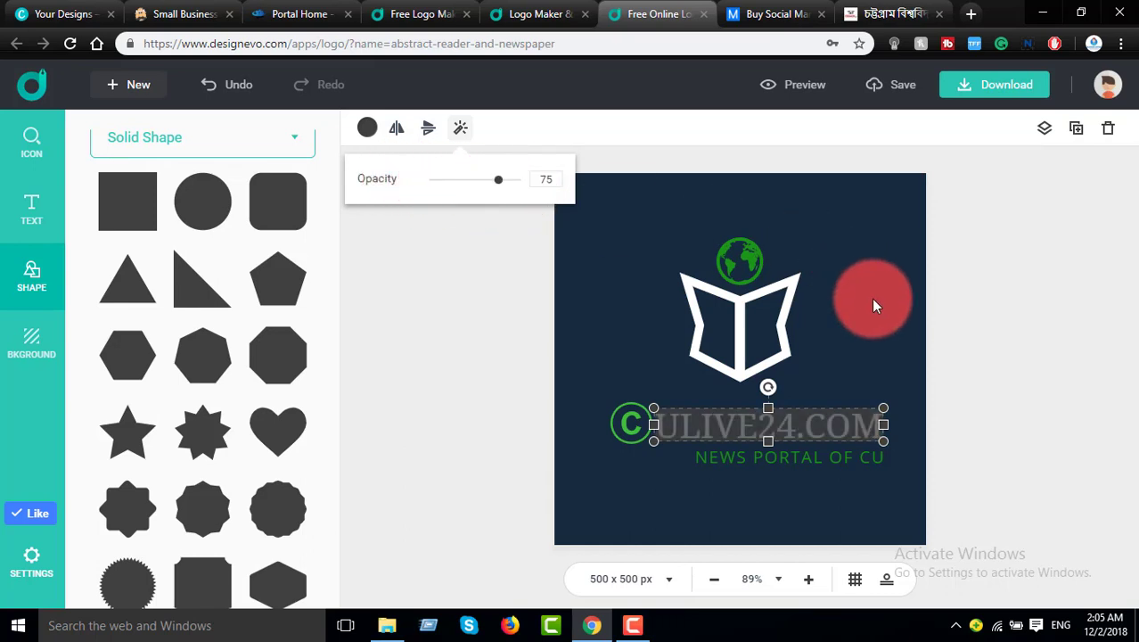
pyautogui.click(1045, 136)
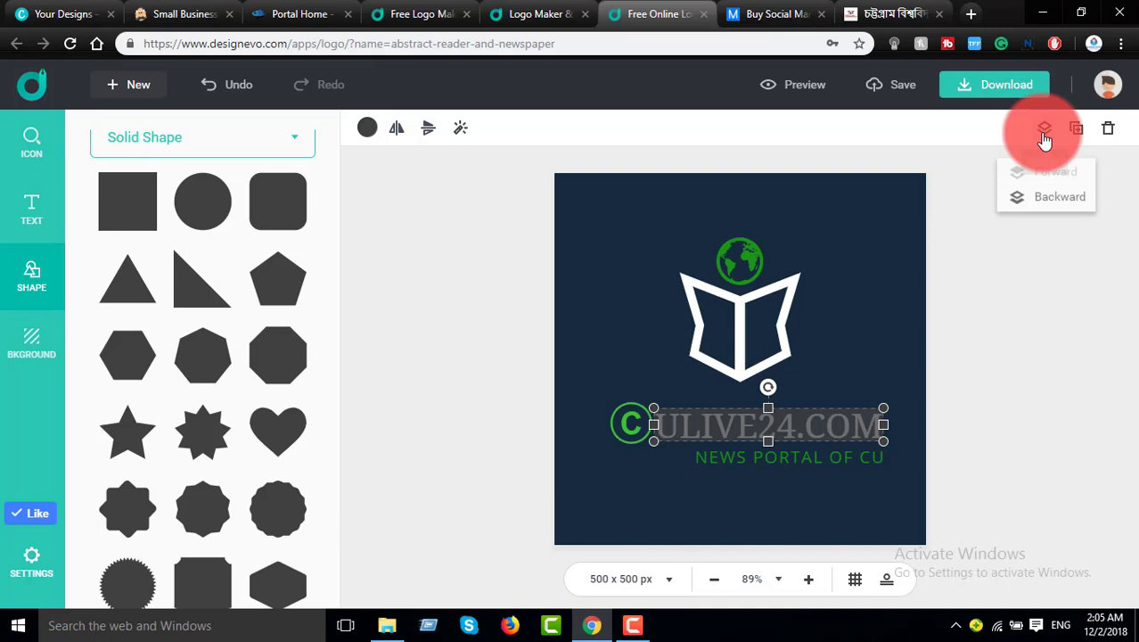
pyautogui.click(1055, 198)
pyautogui.click(787, 507)
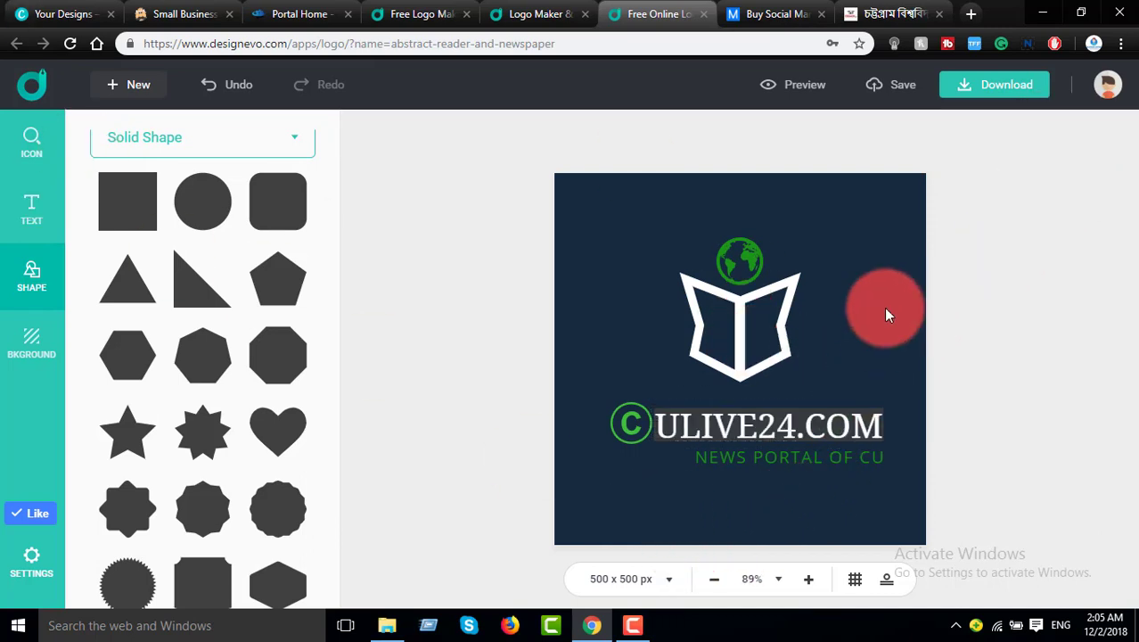
# Make the slogan NEWS PORTAL OF CU smaller and shift it left beneath ULIVE24.COM
pyautogui.moveTo(813, 456); pyautogui.dragTo(775, 458)
pyautogui.click(884, 301)
pyautogui.click(851, 353)
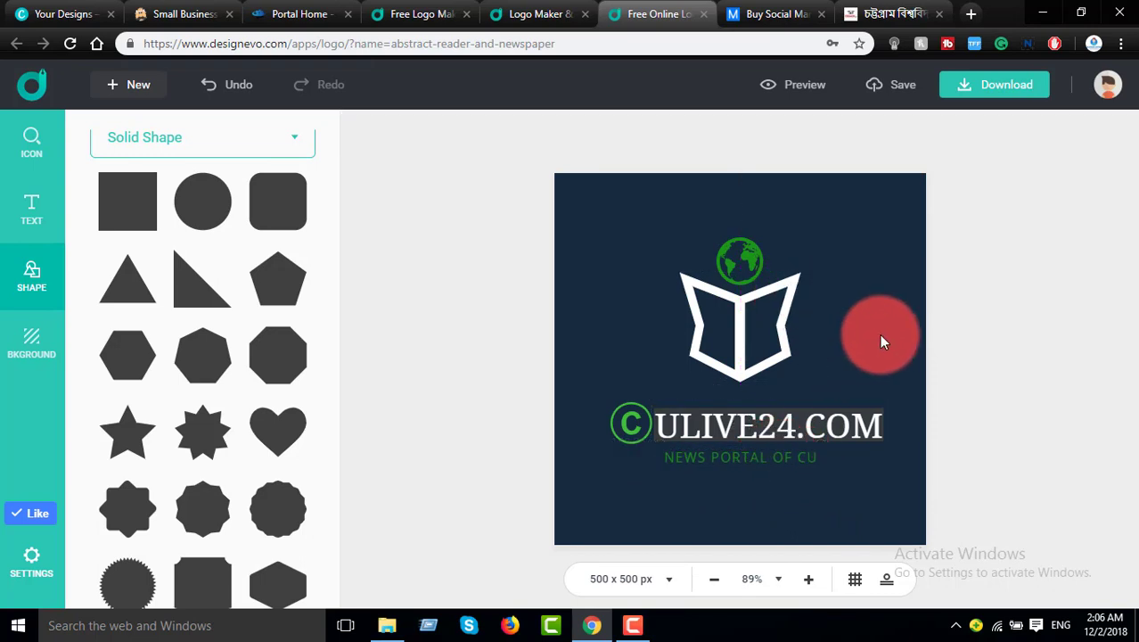
# Try an outlined circle in place of the circled C, and delete the symbol in front of ULIVE24.COM
pyautogui.click(638, 433)
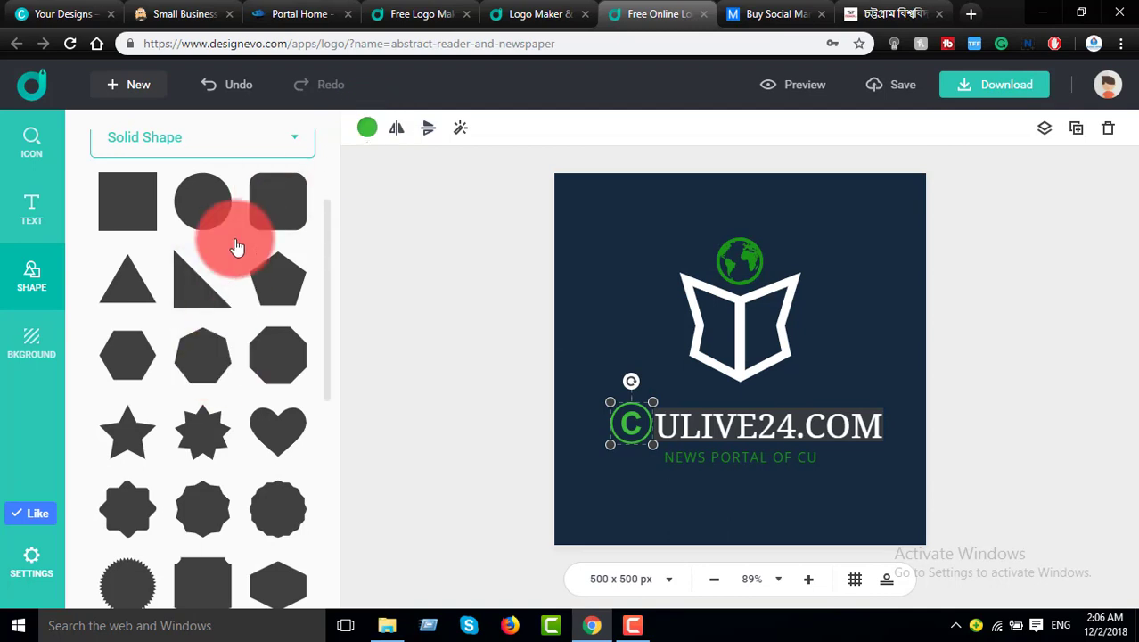
pyautogui.moveTo(210, 217); pyautogui.dragTo(624, 420)
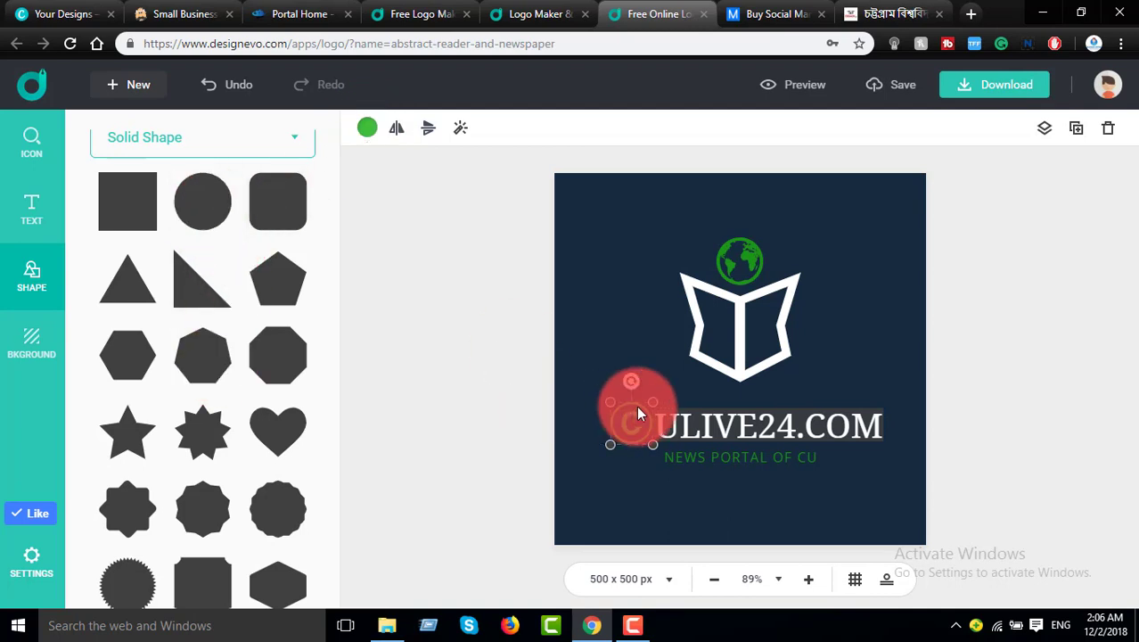
pyautogui.scroll(-4, 299, 464)
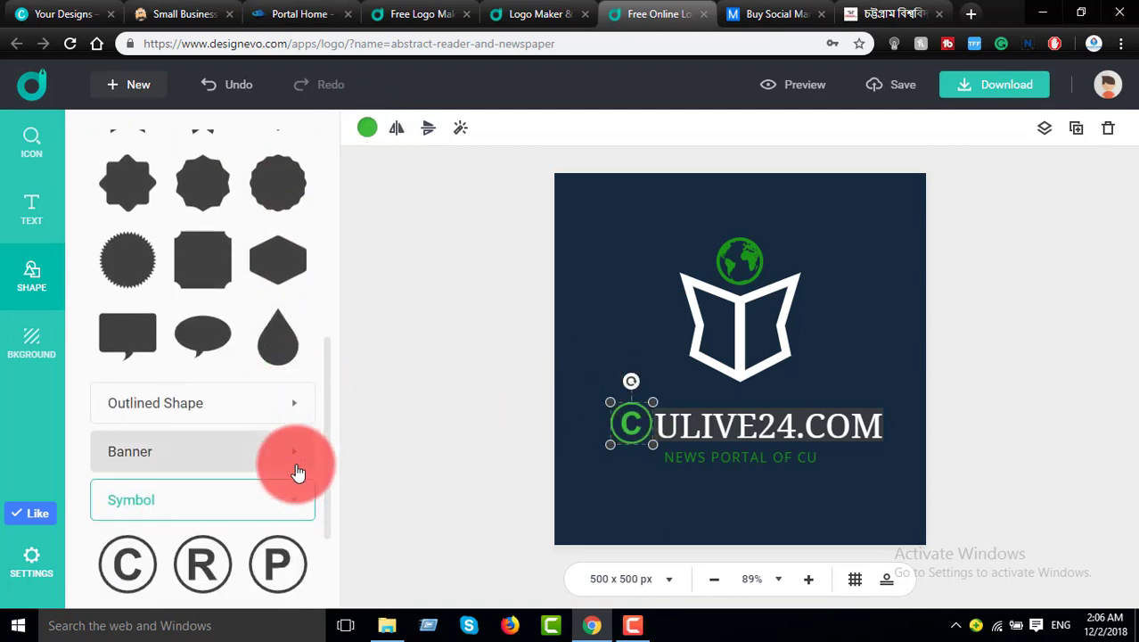
pyautogui.scroll(-2, 298, 470)
pyautogui.click(259, 242)
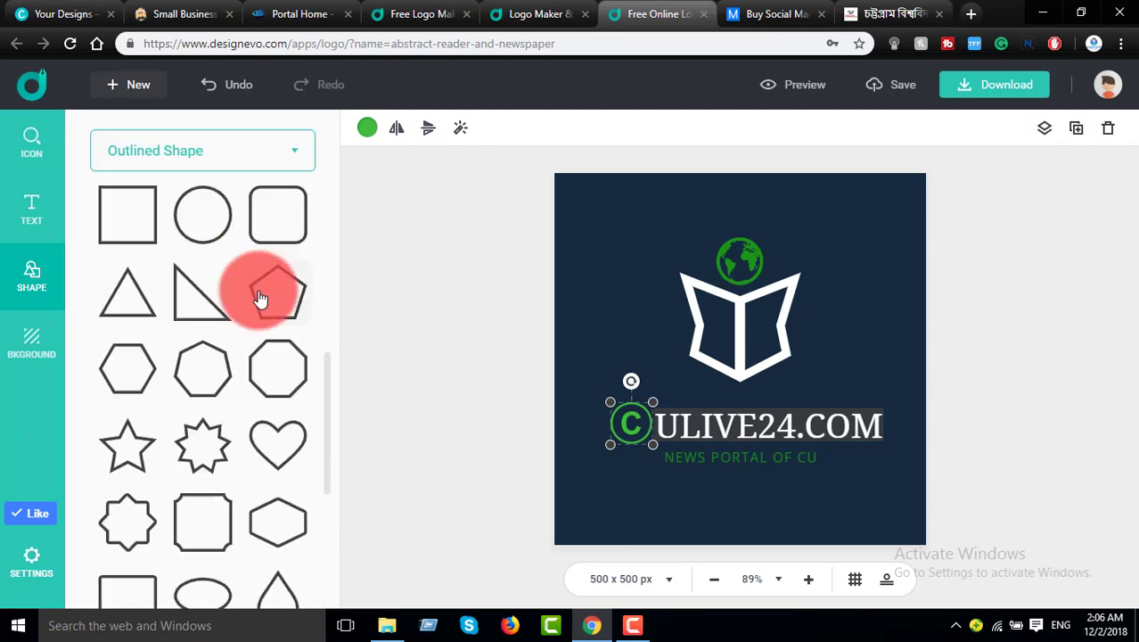
pyautogui.scroll(-2, 227, 247)
pyautogui.scroll(2, 265, 349)
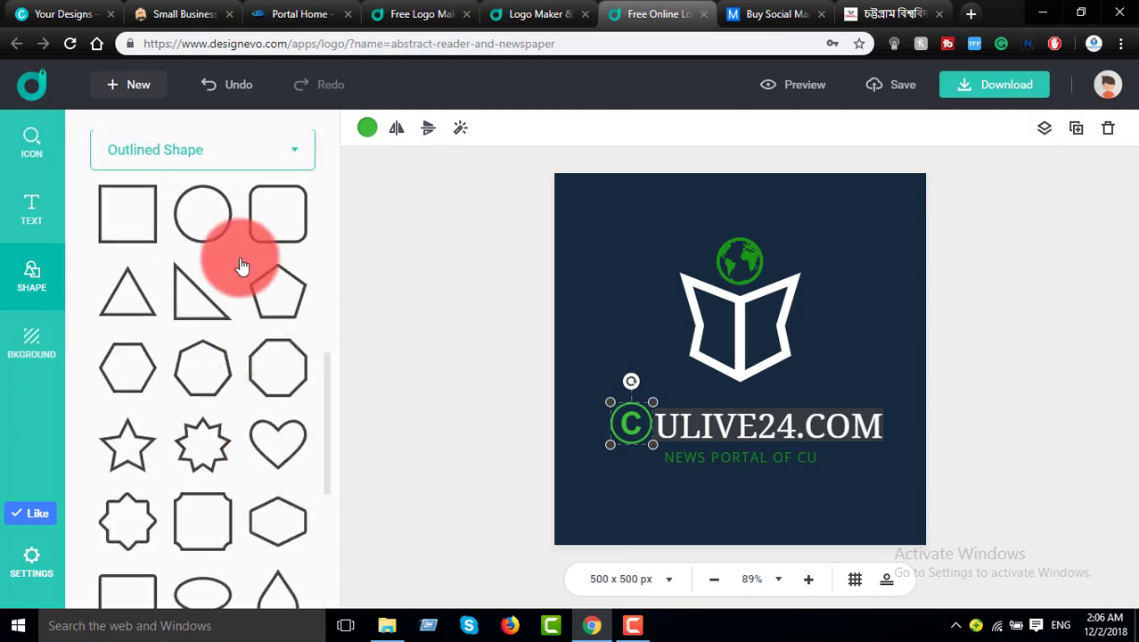
pyautogui.click(219, 233)
pyautogui.moveTo(639, 417); pyautogui.dragTo(656, 417)
pyautogui.click(632, 348)
pyautogui.click(635, 417)
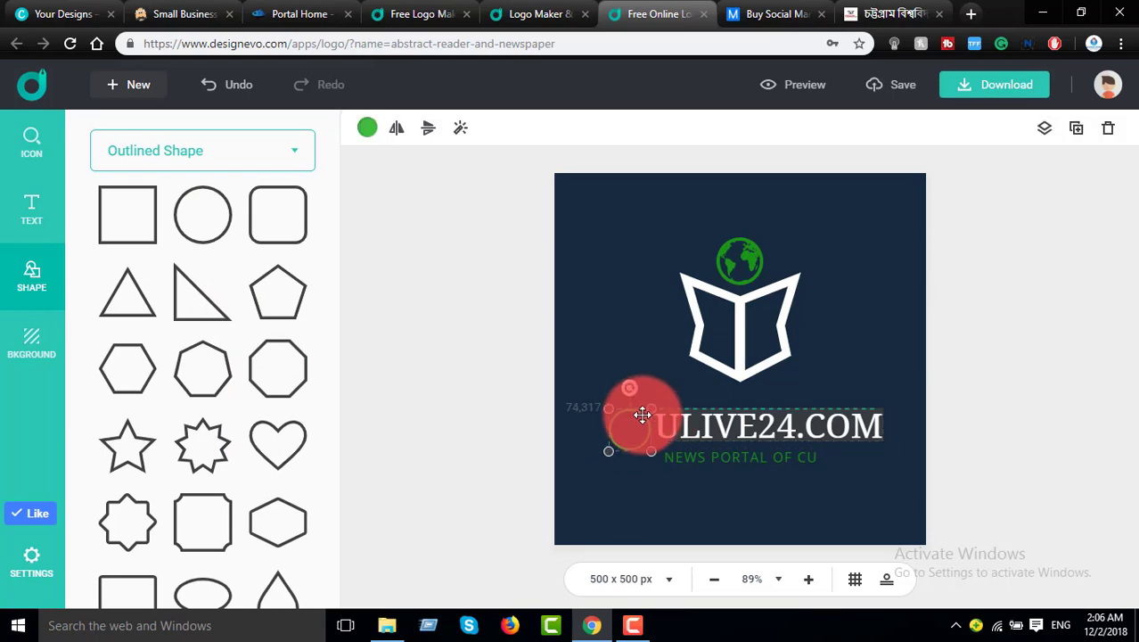
pyautogui.press('Delete')
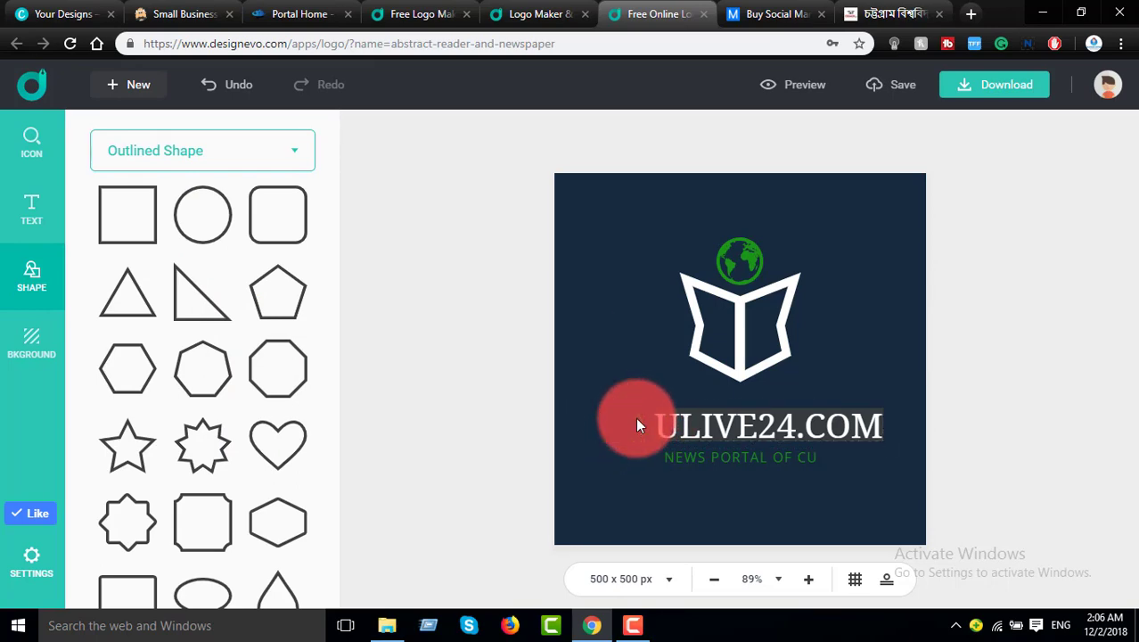
# Add a letter C in the blue and red Shrikhand art text style in front of ULIVE24.COM
pyautogui.click(34, 206)
pyautogui.scroll(-4, 203, 387)
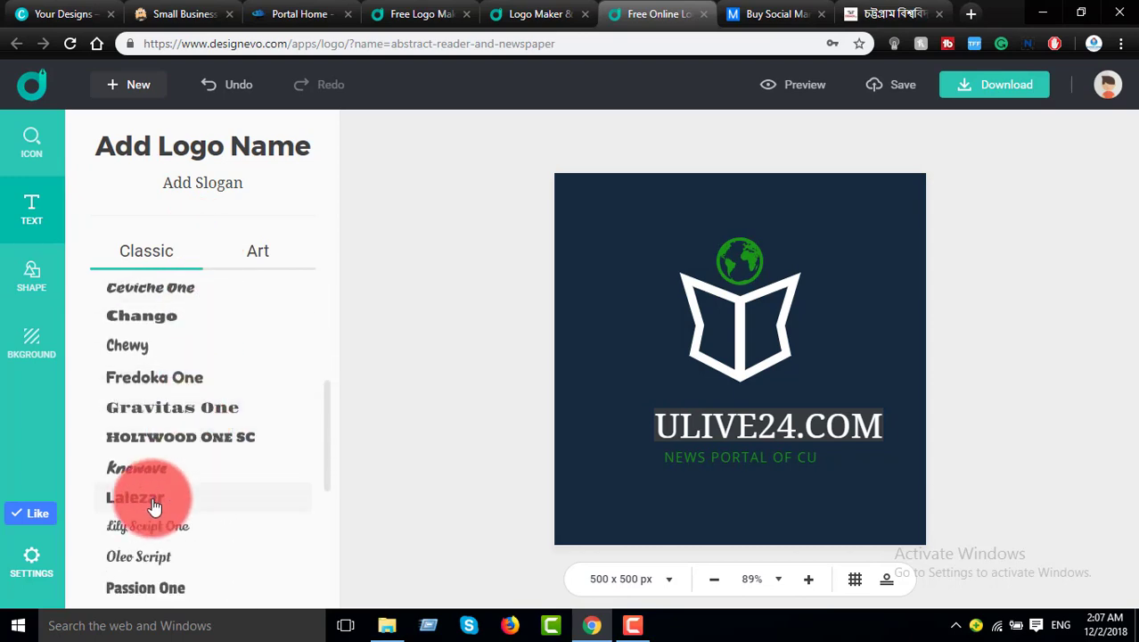
pyautogui.scroll(-3, 191, 401)
pyautogui.click(268, 257)
pyautogui.scroll(-5, 258, 392)
pyautogui.scroll(-3, 257, 392)
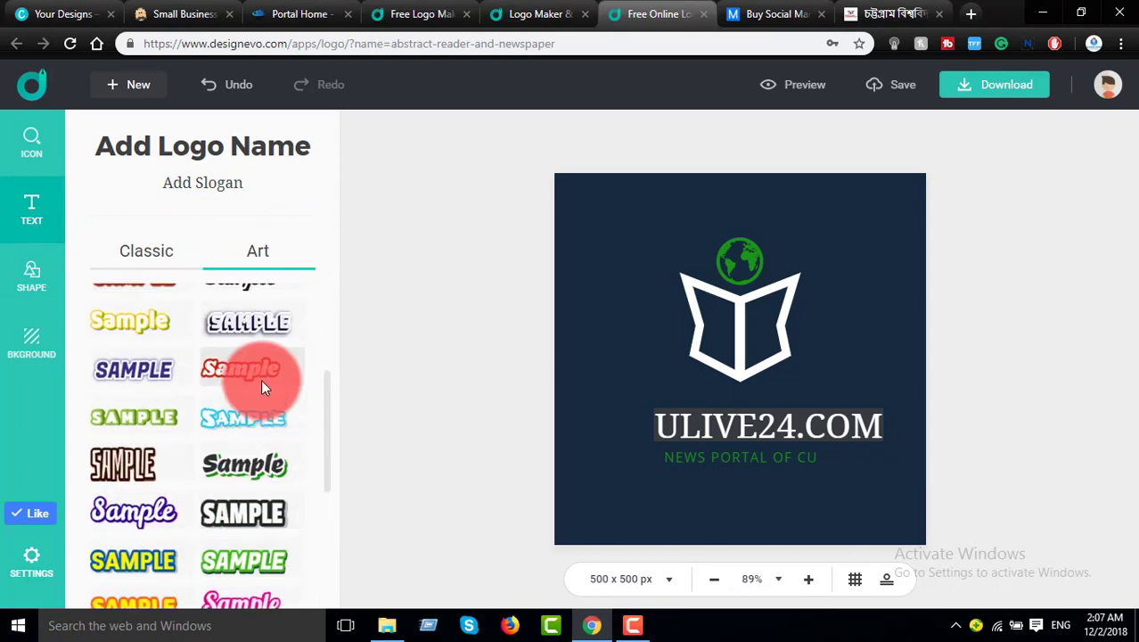
pyautogui.moveTo(149, 445); pyautogui.dragTo(629, 430)
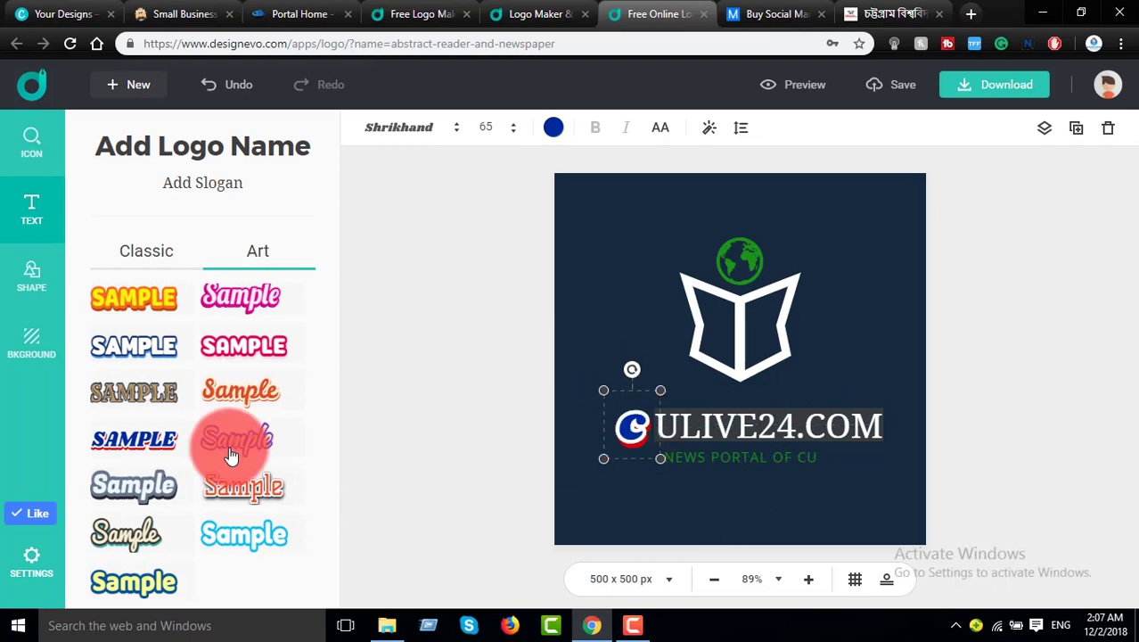
# Switch the letter C to the cream Pacifico art style and place it tilted clockwise at size 95 against ULIVE24.COM
pyautogui.scroll(5, 234, 445)
pyautogui.scroll(-5, 242, 452)
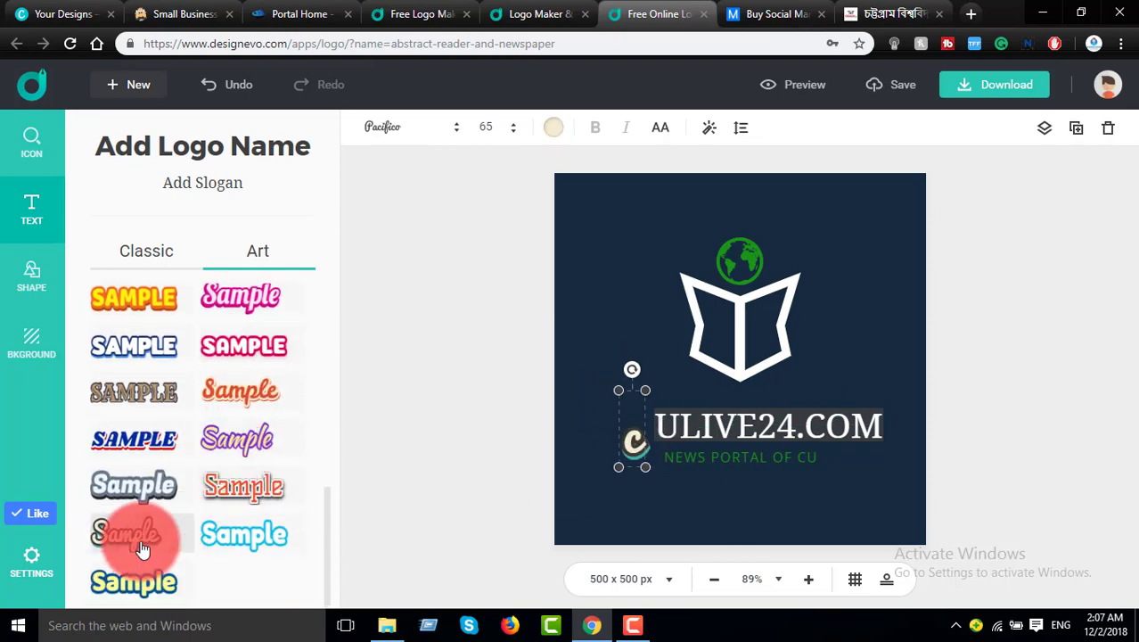
pyautogui.moveTo(631, 432); pyautogui.dragTo(657, 344)
pyautogui.moveTo(623, 396); pyautogui.dragTo(634, 395)
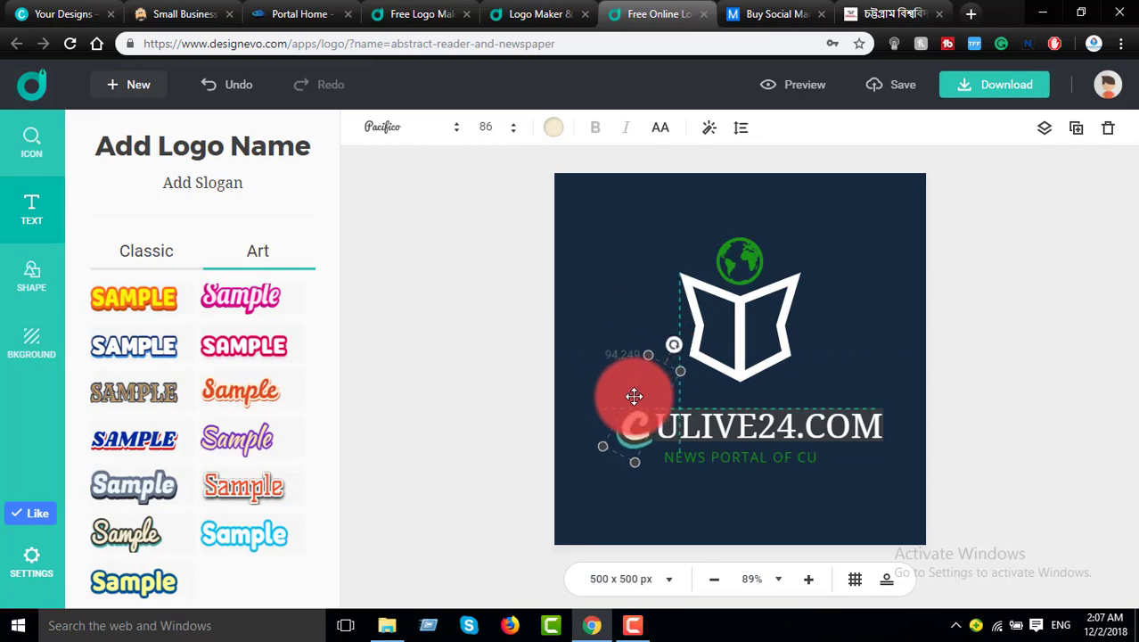
pyautogui.click(872, 353)
pyautogui.click(632, 417)
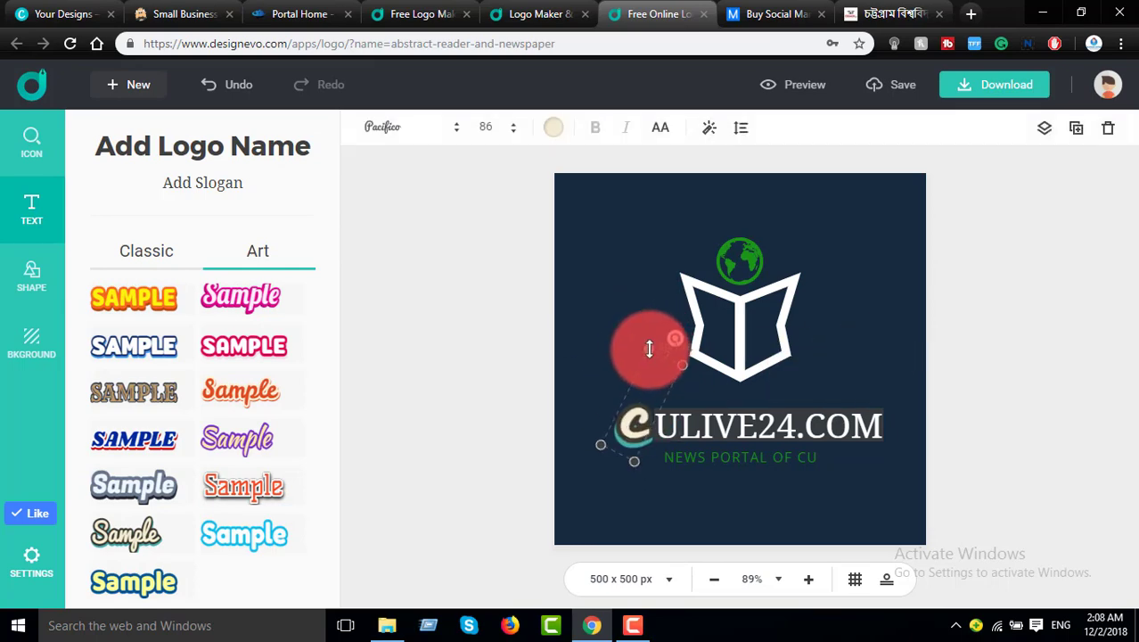
pyautogui.moveTo(650, 343); pyautogui.dragTo(649, 344)
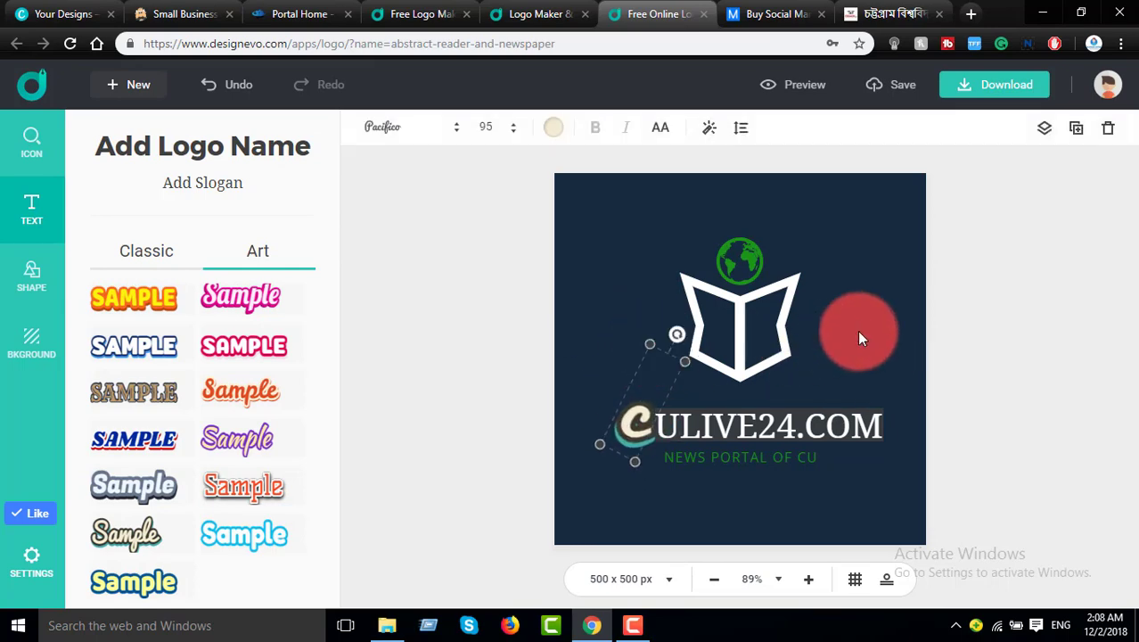
# Recolour the letter C dark green
pyautogui.click(557, 132)
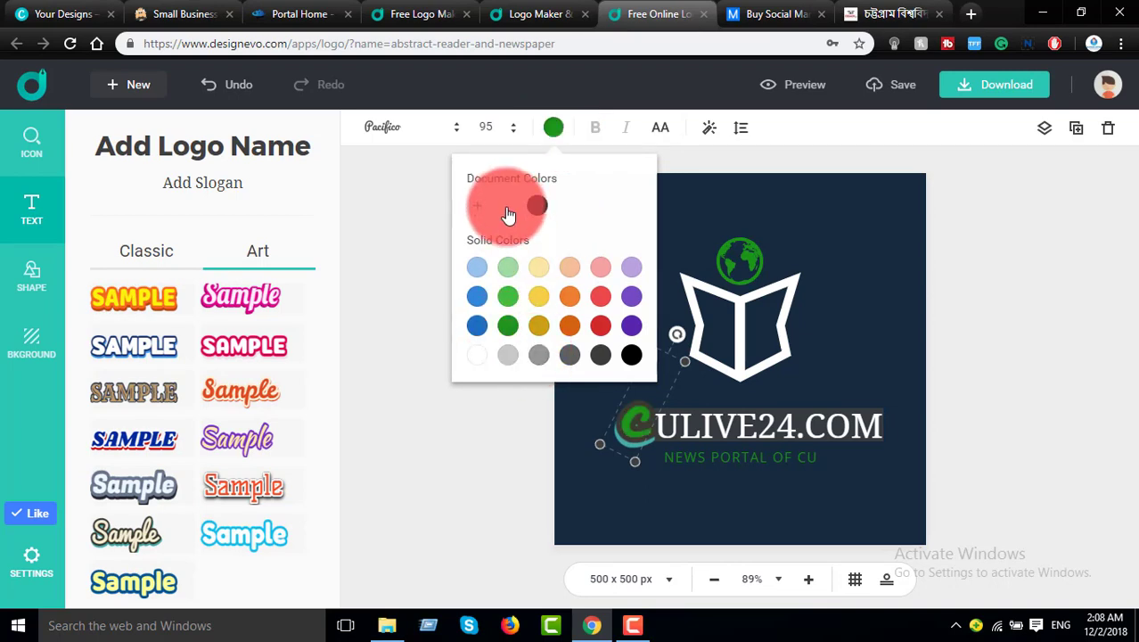
pyautogui.click(536, 205)
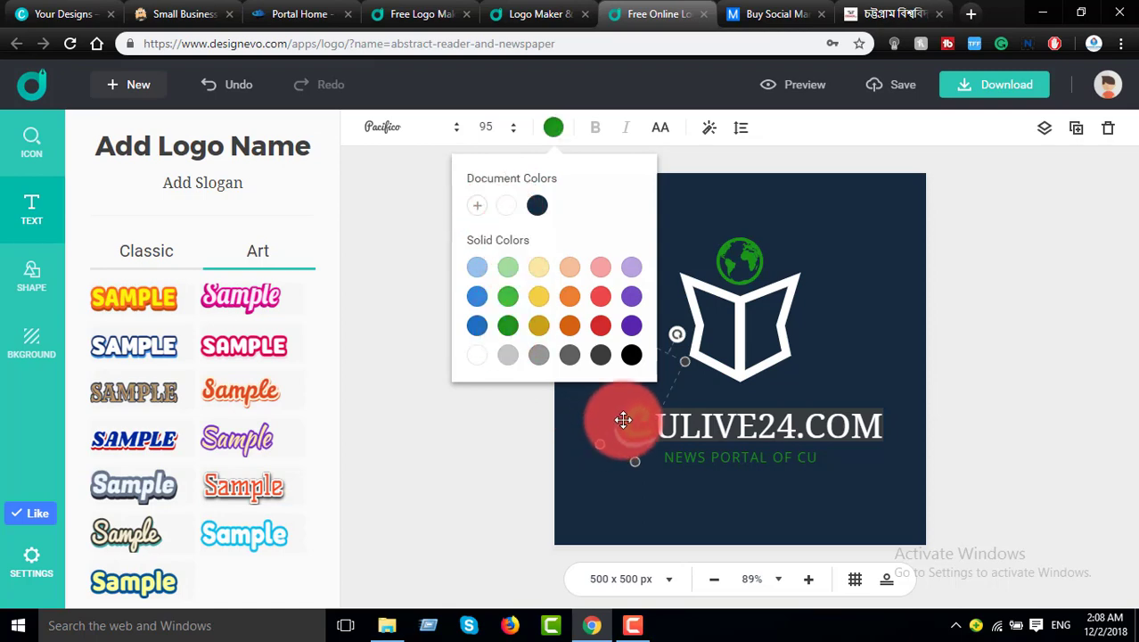
pyautogui.click(686, 516)
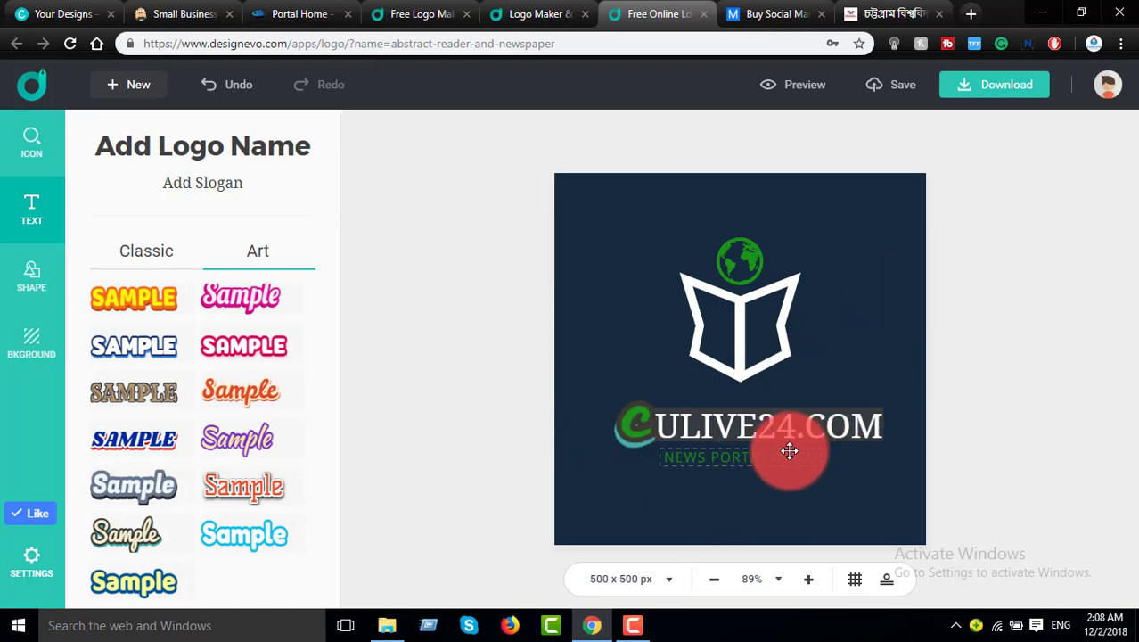
# Shift the letter C and ULIVE24.COM slightly left together, and align the slogan beneath the right end of the name
pyautogui.moveTo(788, 452); pyautogui.dragTo(834, 464)
pyautogui.moveTo(903, 417); pyautogui.dragTo(663, 436)
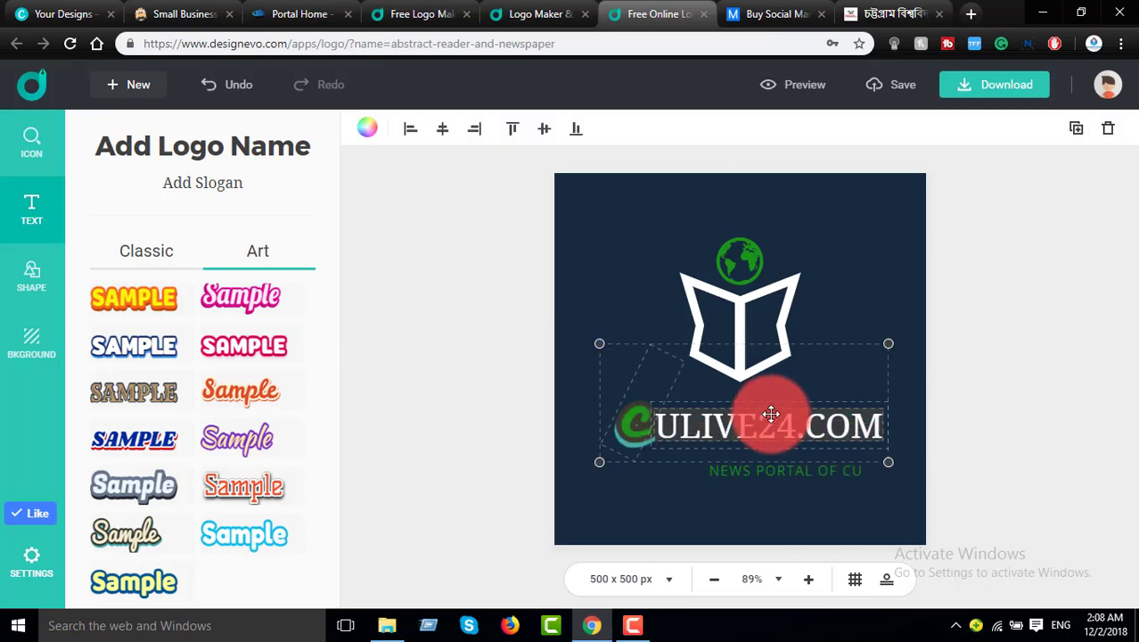
pyautogui.moveTo(771, 415)
pyautogui.mouseDown()
pyautogui.moveTo(770, 403)
pyautogui.moveTo(770, 414)
pyautogui.mouseUp()
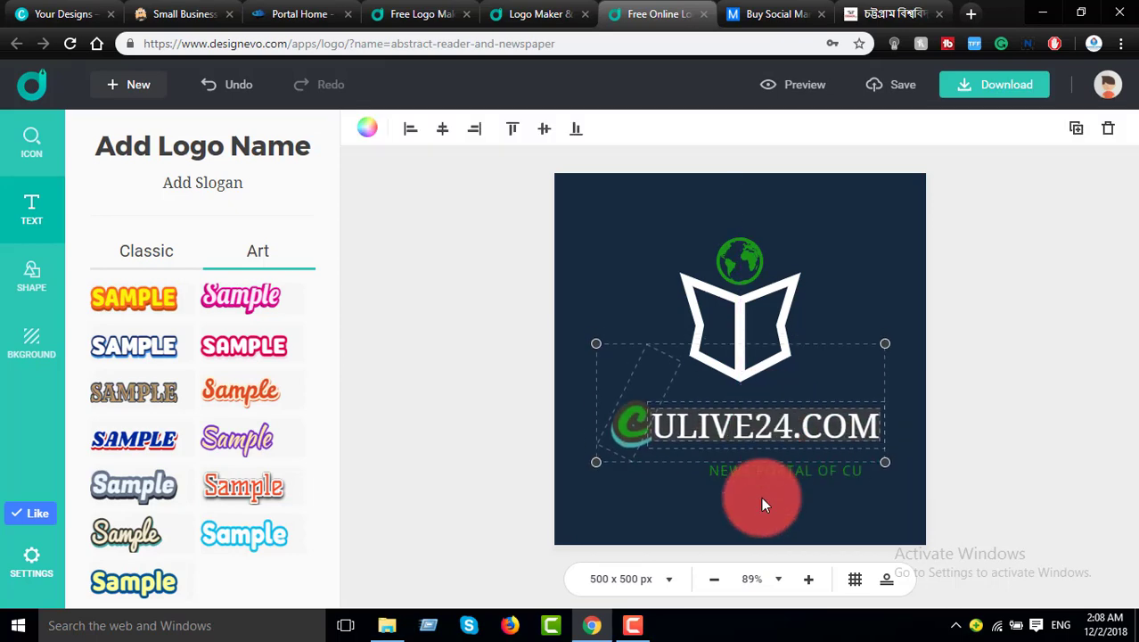
pyautogui.click(762, 496)
pyautogui.moveTo(772, 471); pyautogui.dragTo(785, 455)
pyautogui.click(826, 401)
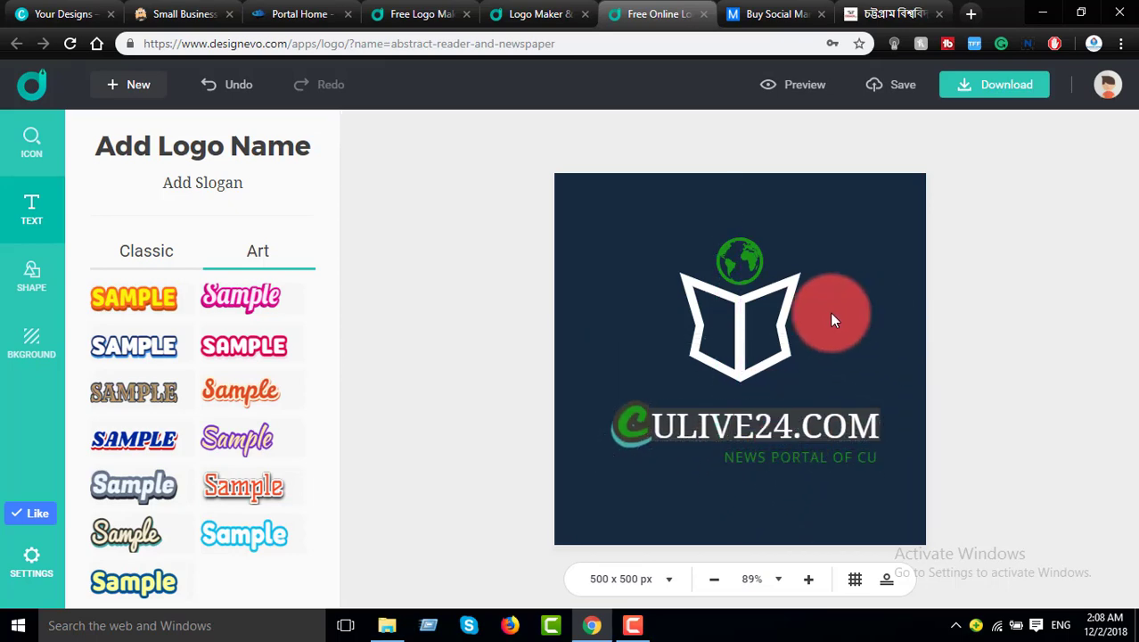
# Recolour the letter C white
pyautogui.click(635, 423)
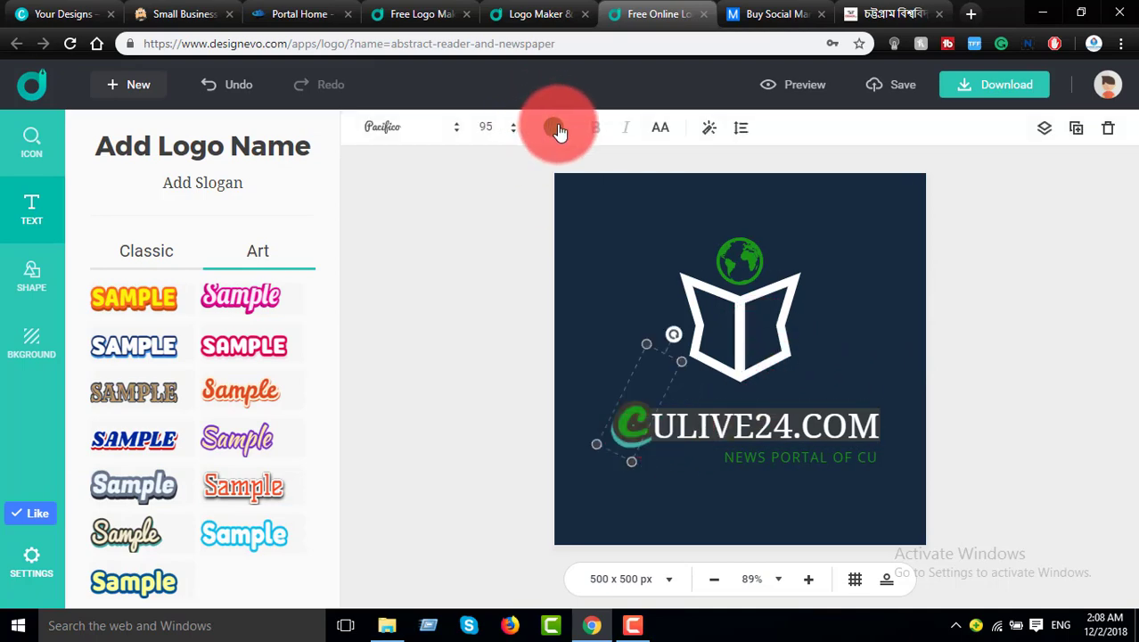
pyautogui.click(553, 128)
pyautogui.click(510, 207)
pyautogui.click(853, 287)
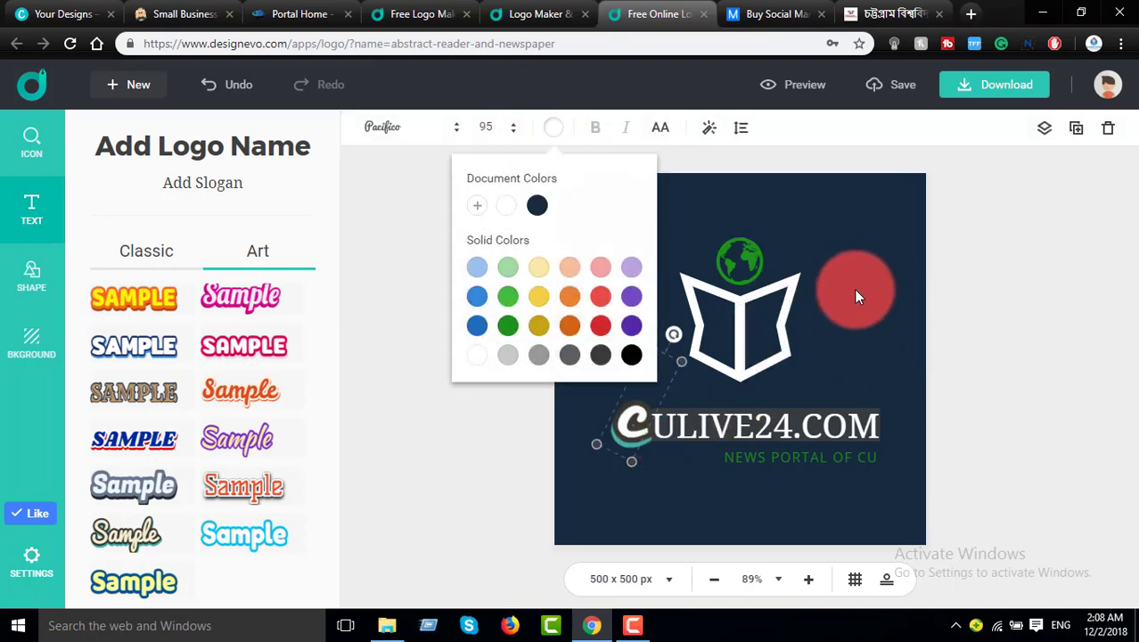
# Change the shadow colour of the letter C to green
pyautogui.click(649, 449)
pyautogui.click(639, 440)
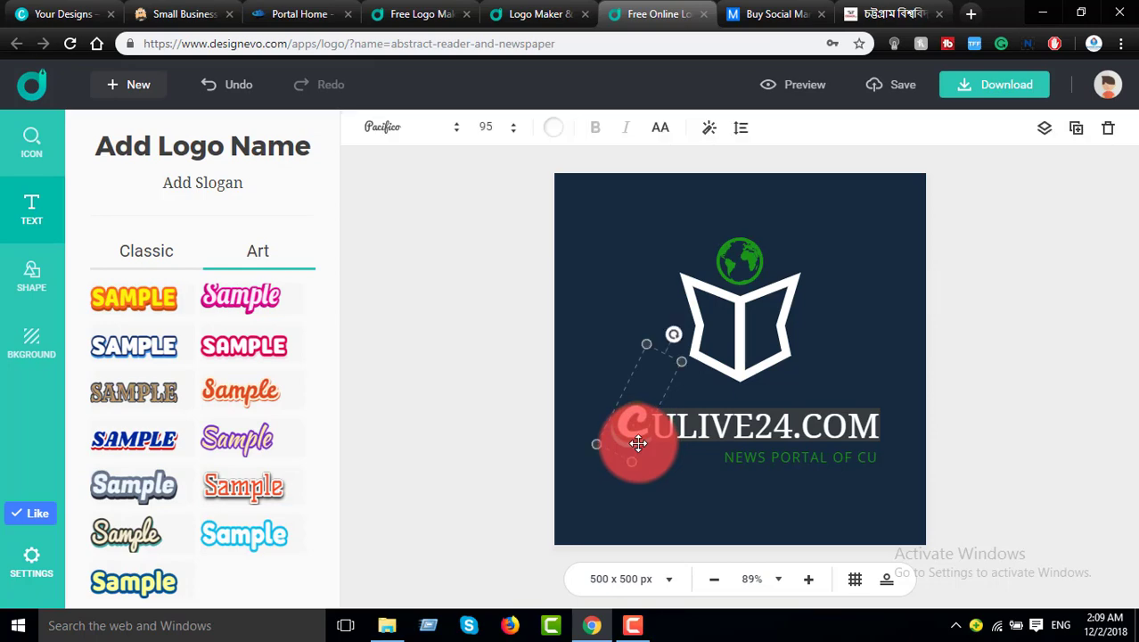
pyautogui.click(709, 127)
pyautogui.click(738, 290)
pyautogui.click(695, 361)
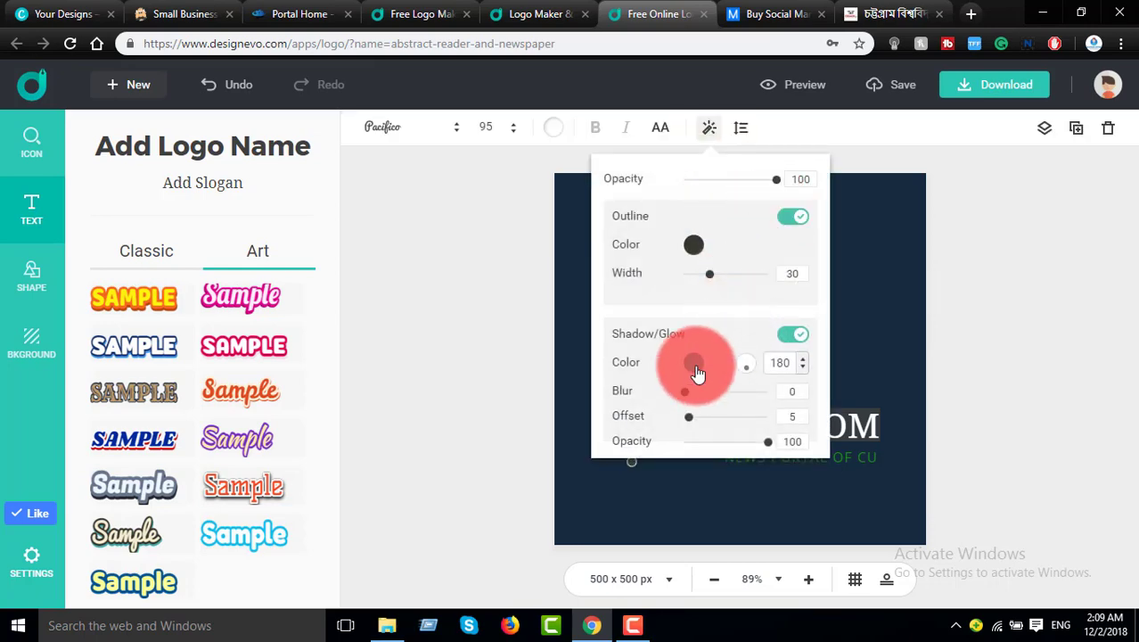
pyautogui.click(648, 575)
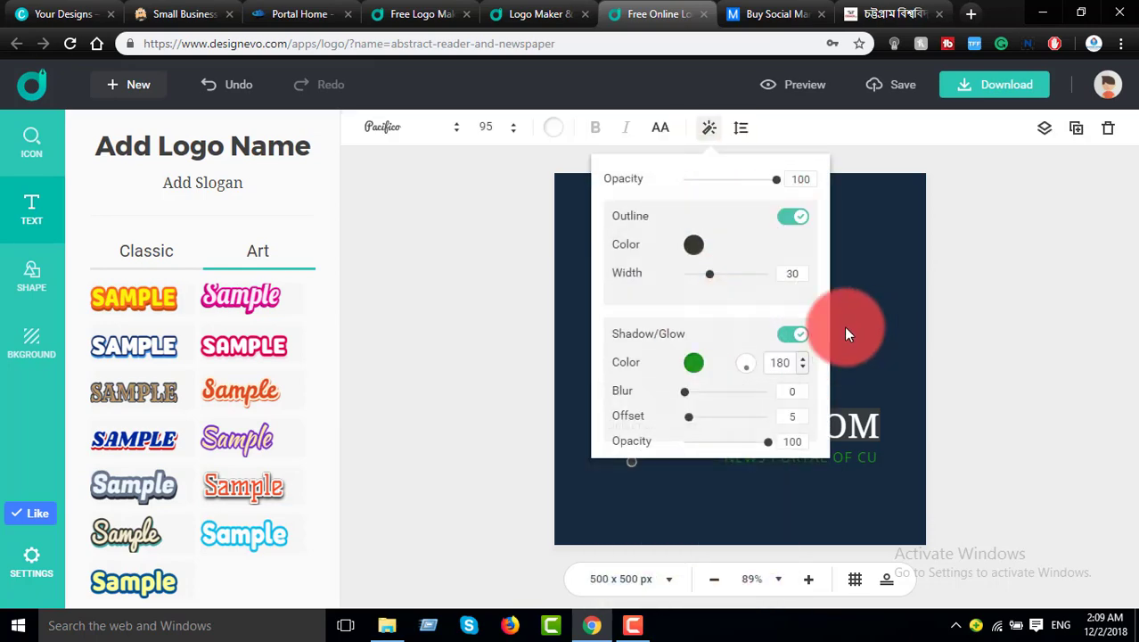
pyautogui.click(711, 128)
pyautogui.click(972, 353)
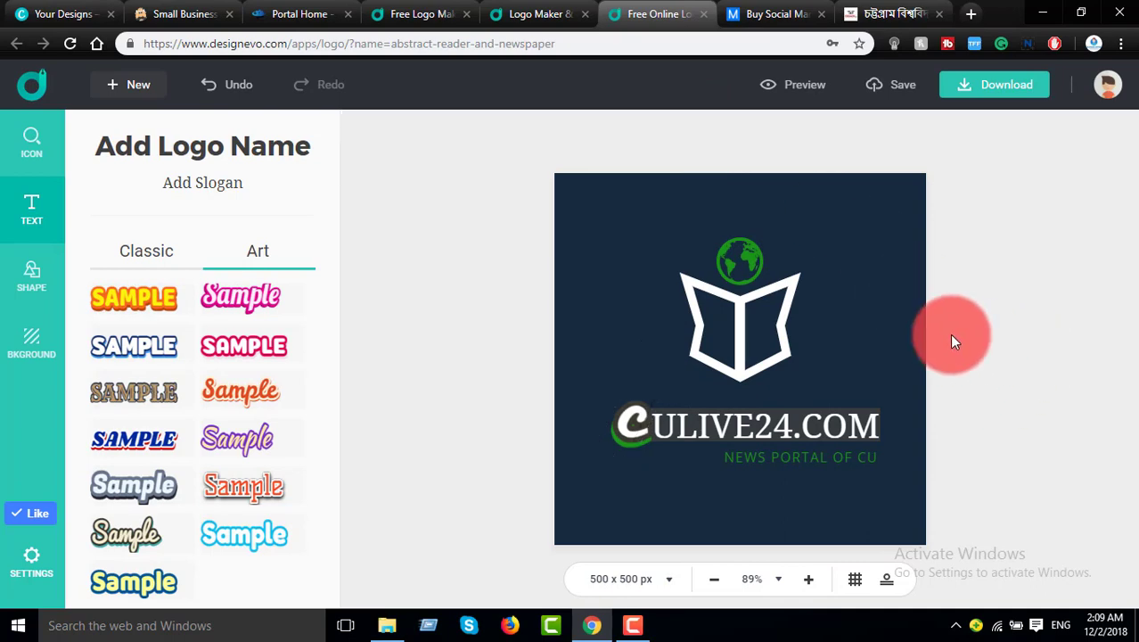
# Start downloading the logo and choose the Plus plan at $49.99 to reach its checkout
pyautogui.click(966, 96)
pyautogui.scroll(-5, 921, 285)
pyautogui.scroll(2, 896, 307)
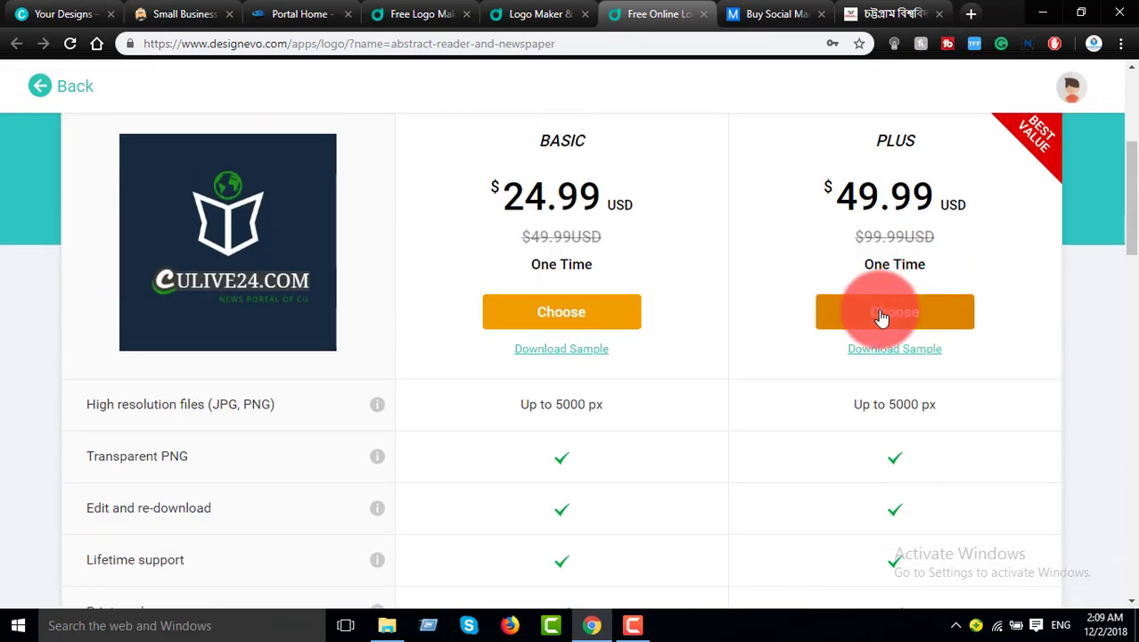
pyautogui.scroll(-2, 908, 348)
pyautogui.scroll(3, 927, 392)
pyautogui.click(920, 406)
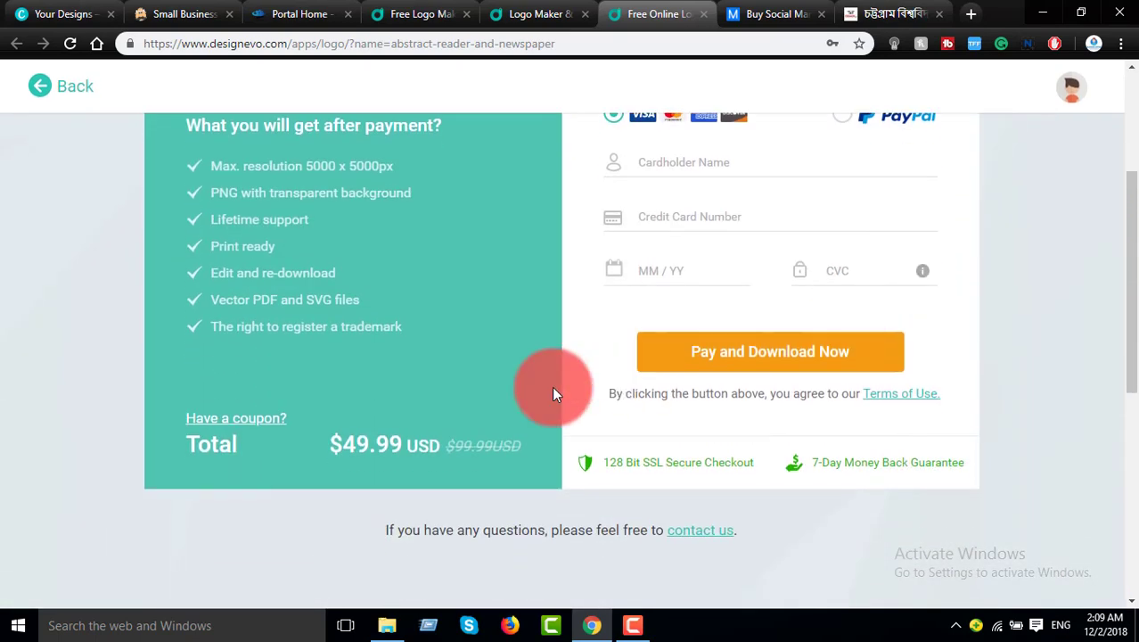
pyautogui.scroll(1, 551, 386)
# Open the "my site" Google Sheets document in a new browser tab and return to the logo checkout
pyautogui.hotkey('ctrl', 't')
pyautogui.write('my')
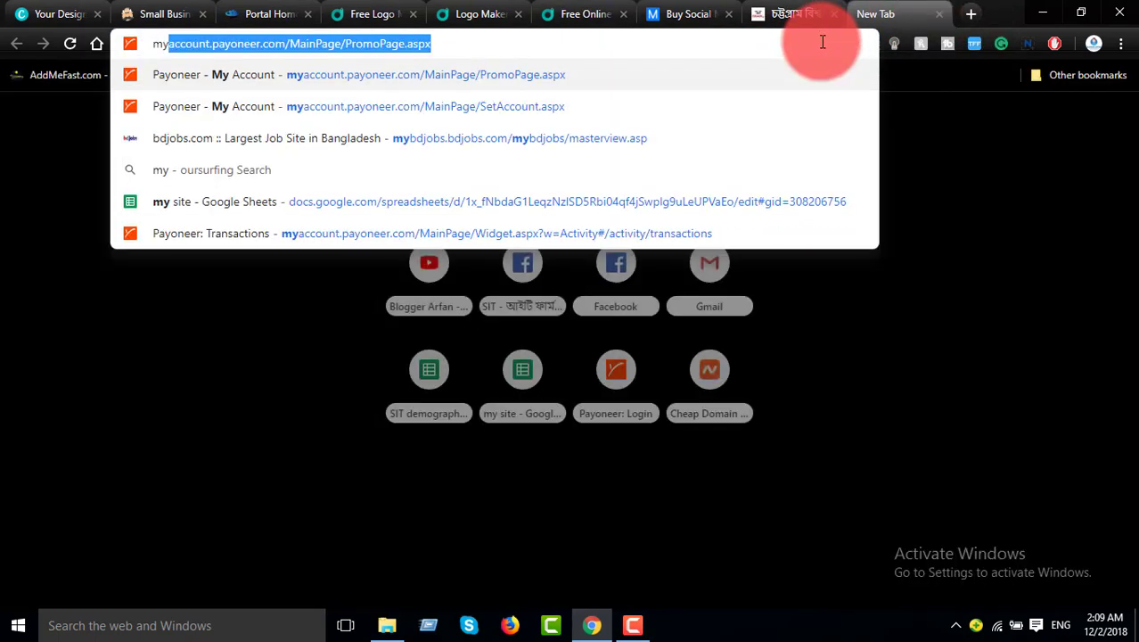
pyautogui.click(768, 201)
pyautogui.click(575, 15)
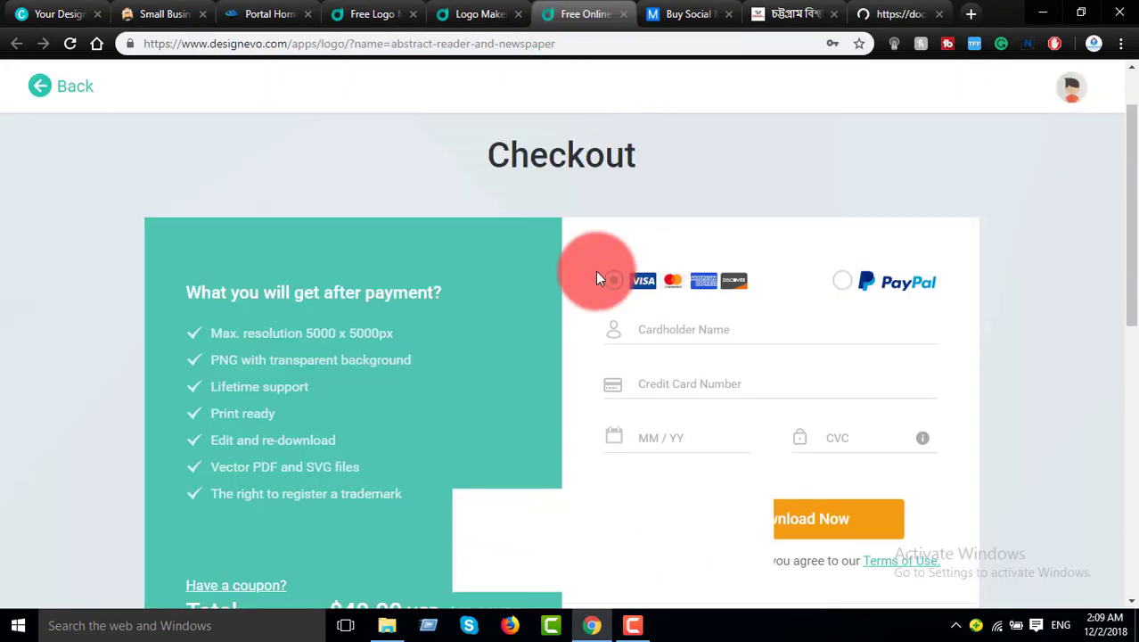
# Redeem a coupon code on the Plus plan order and start the logo download
pyautogui.scroll(-2, 364, 311)
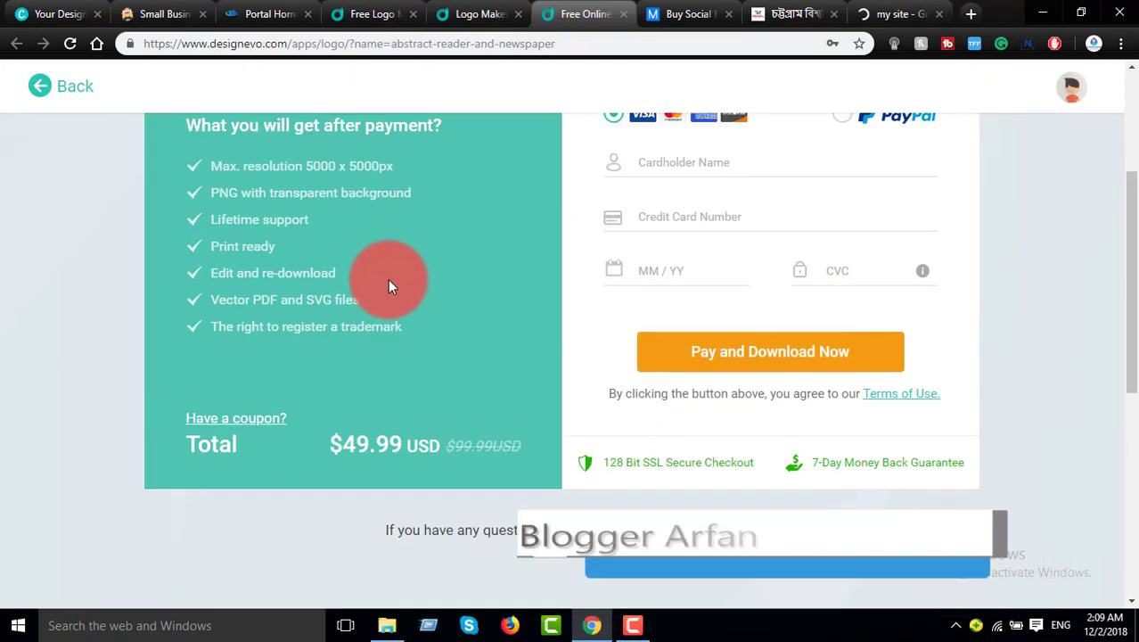
pyautogui.scroll(1, 388, 279)
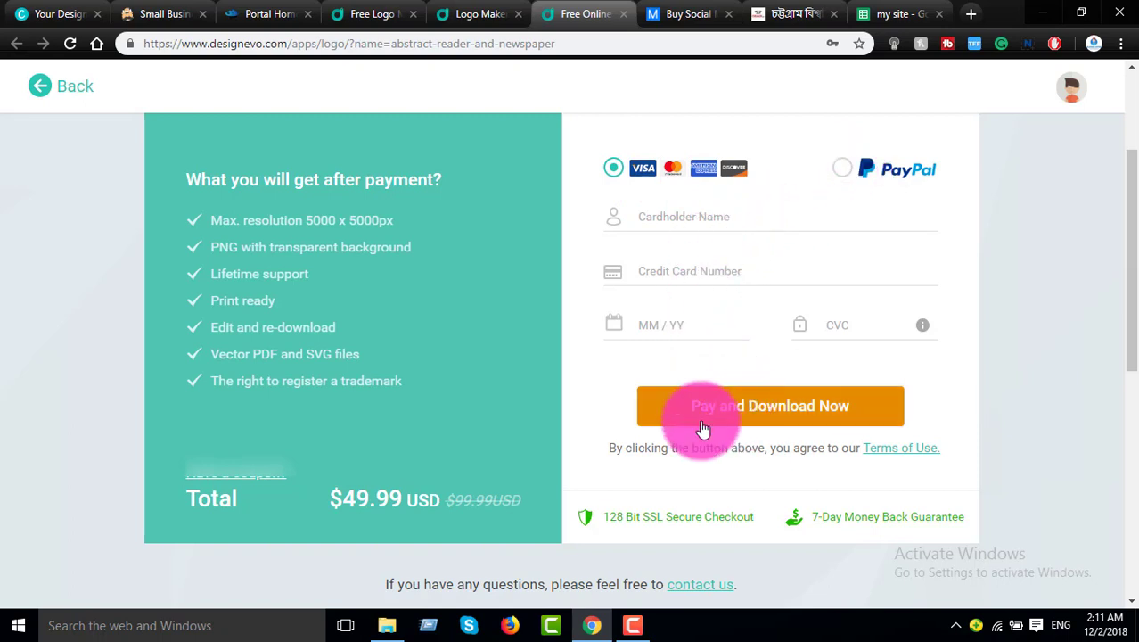
pyautogui.click(243, 477)
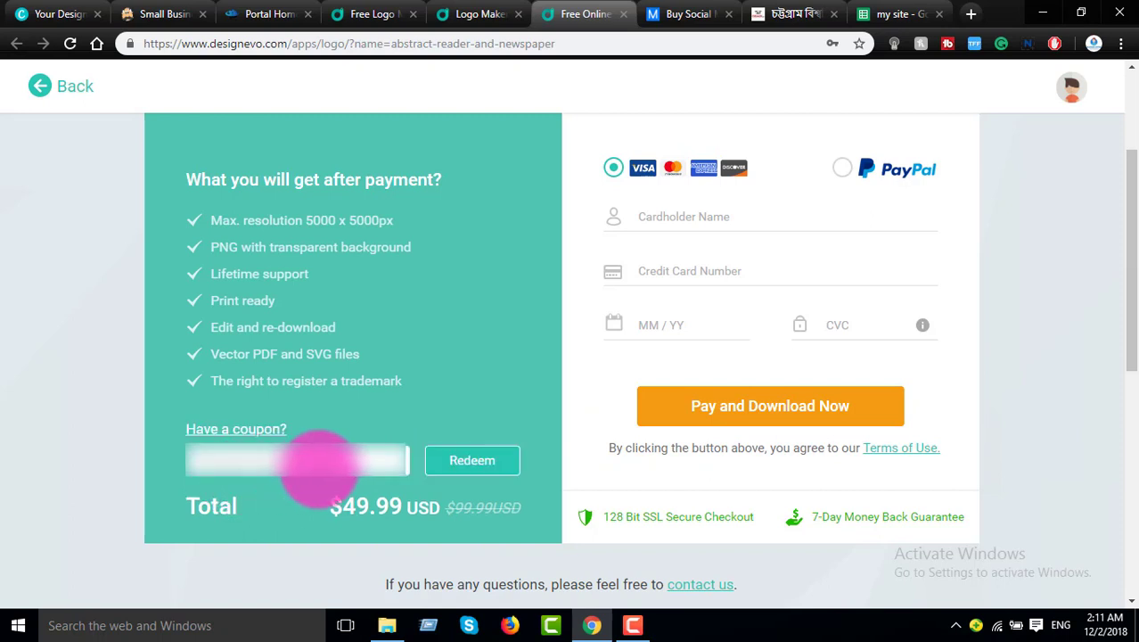
pyautogui.click(492, 457)
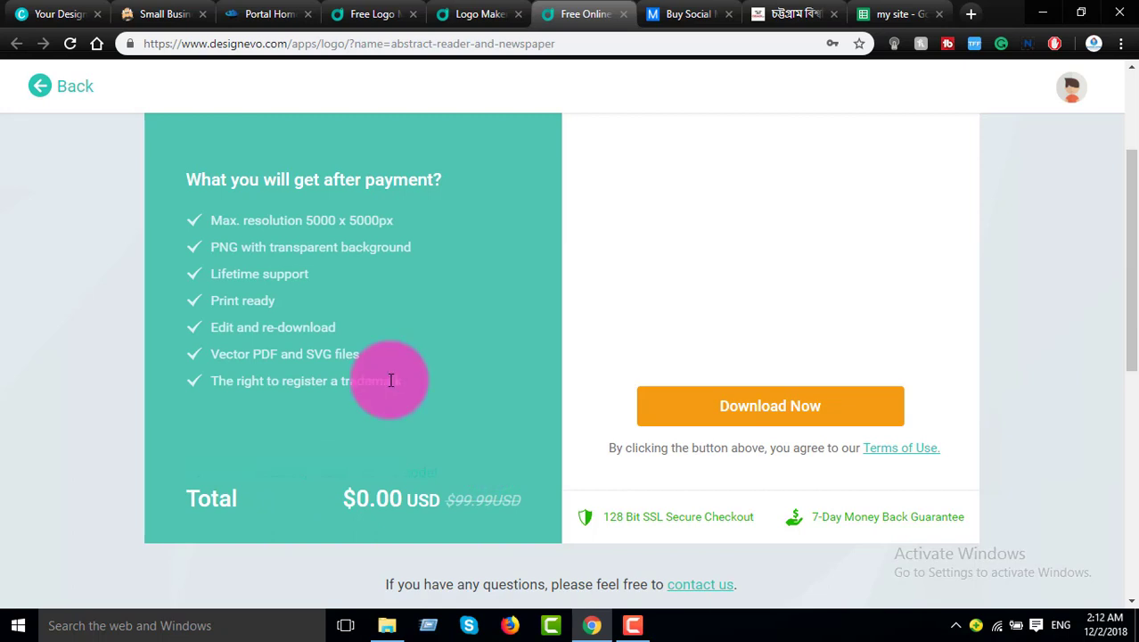
pyautogui.click(754, 407)
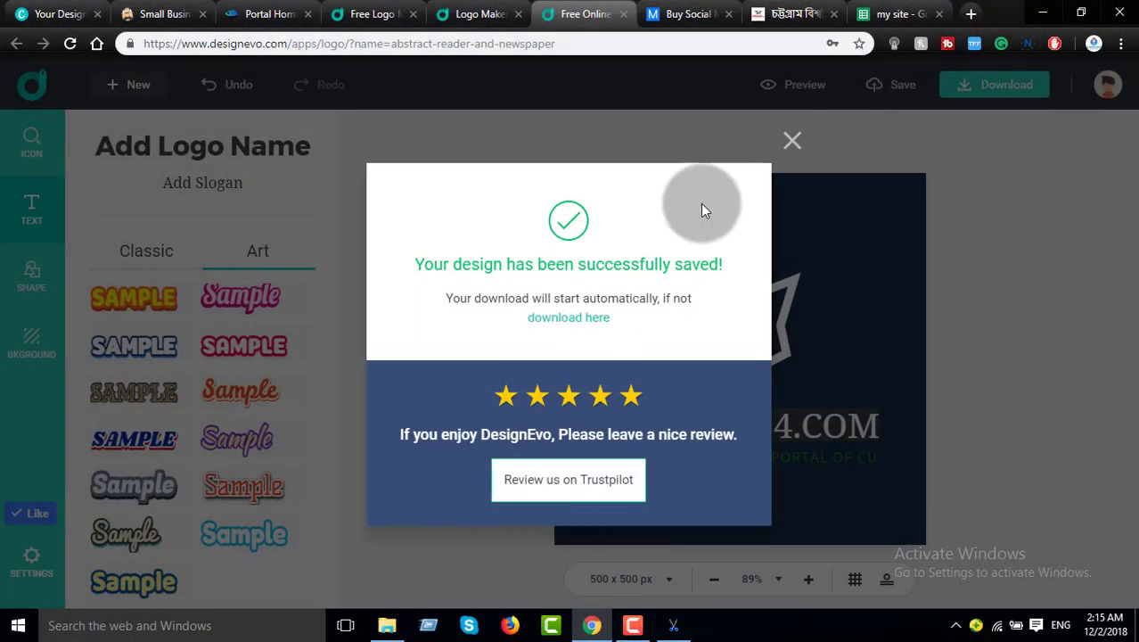
# Save the logo package to the Desktop as "logo for culive24"
pyautogui.scroll(5, 300, 190)
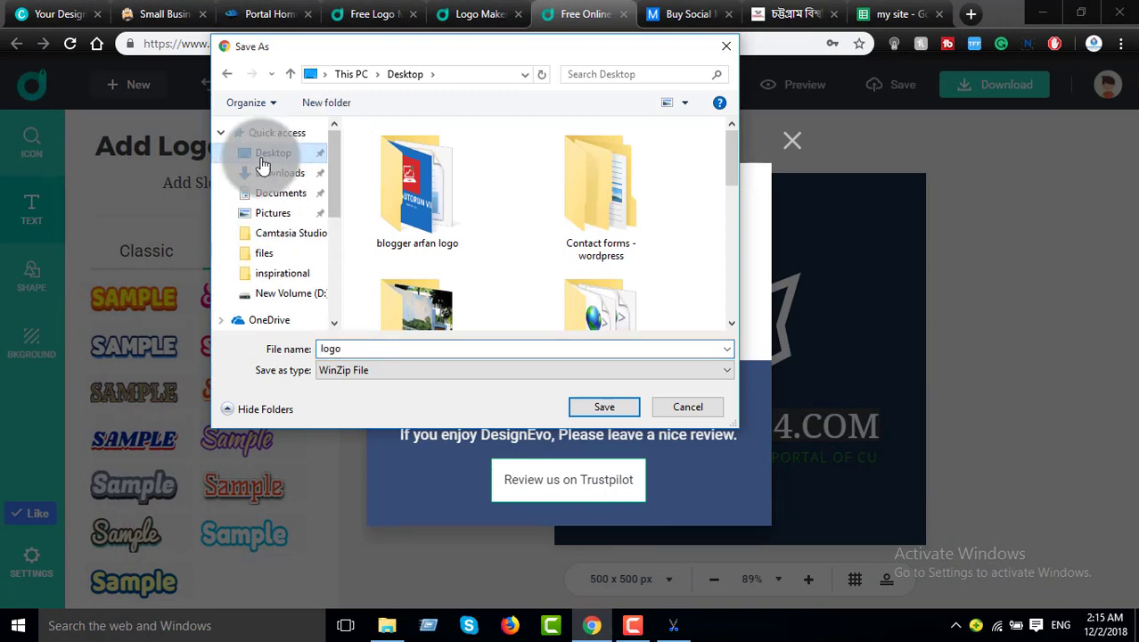
pyautogui.click(374, 348)
pyautogui.write('logo for culive24')
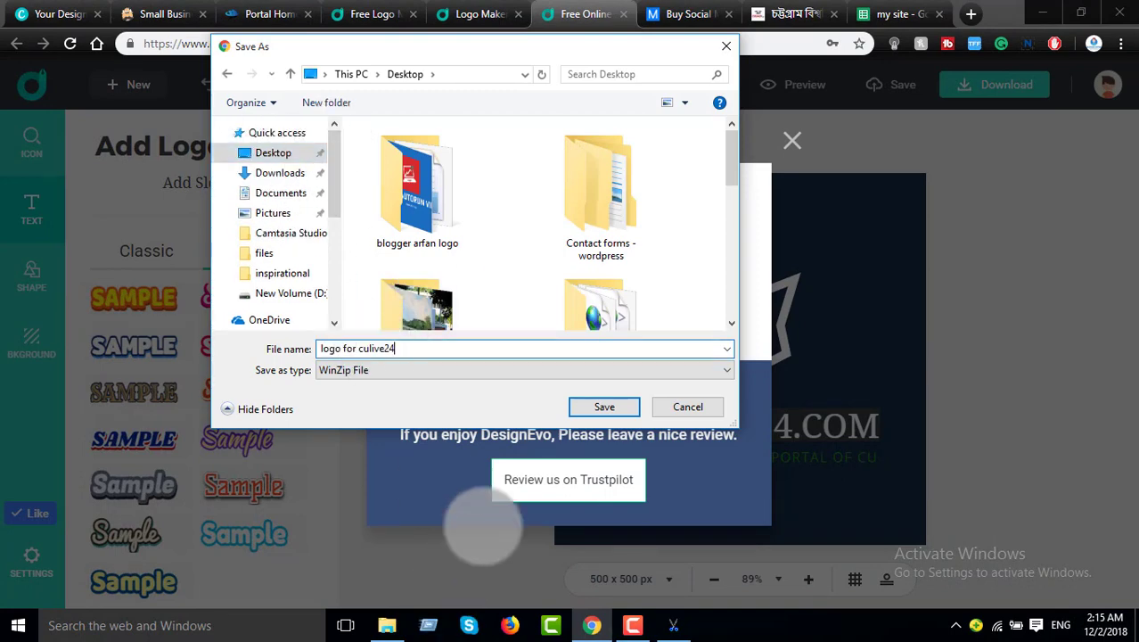
pyautogui.press('Return')
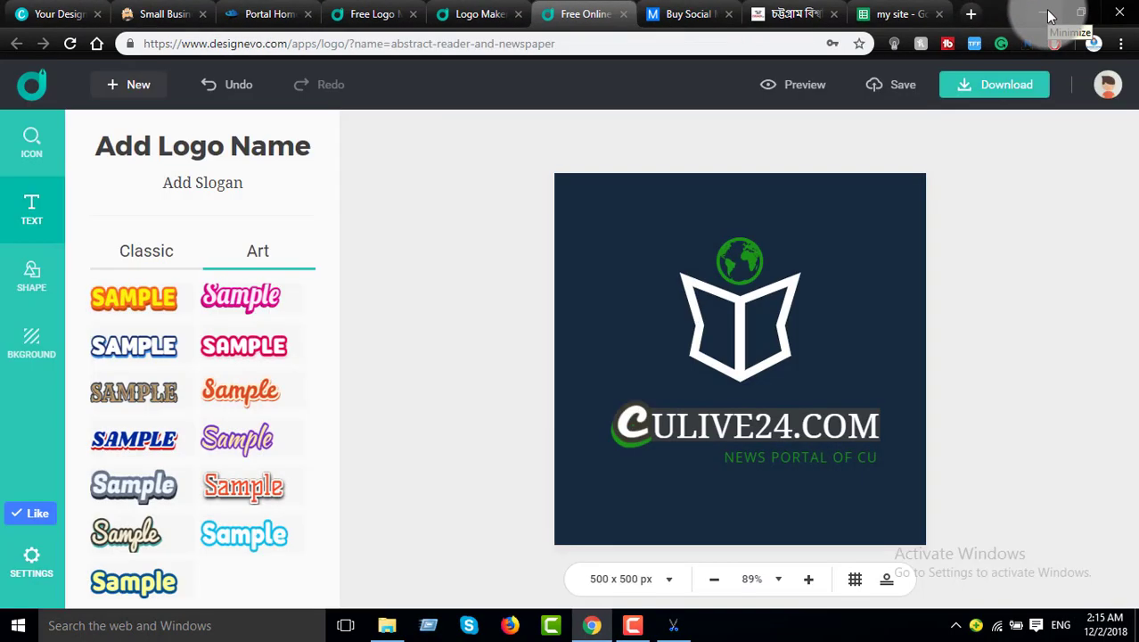
# Switch from the browser to the desktop and locate the "logo for culive24" archive
pyautogui.click(1050, 17)
pyautogui.click(959, 102)
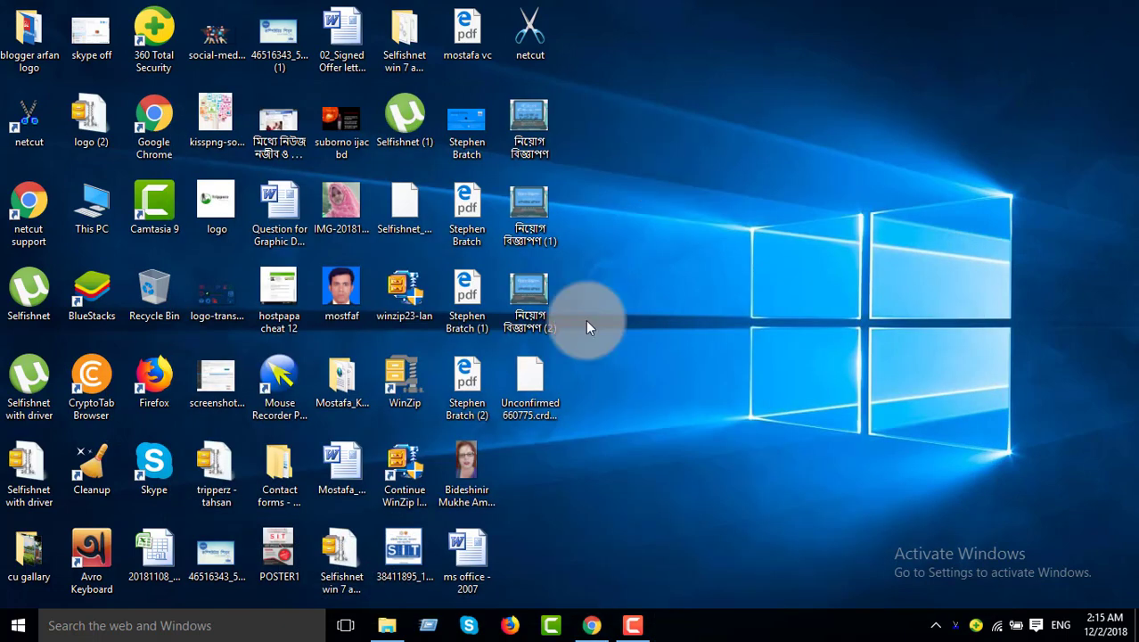
pyautogui.moveTo(59, 484); pyautogui.dragTo(533, 390)
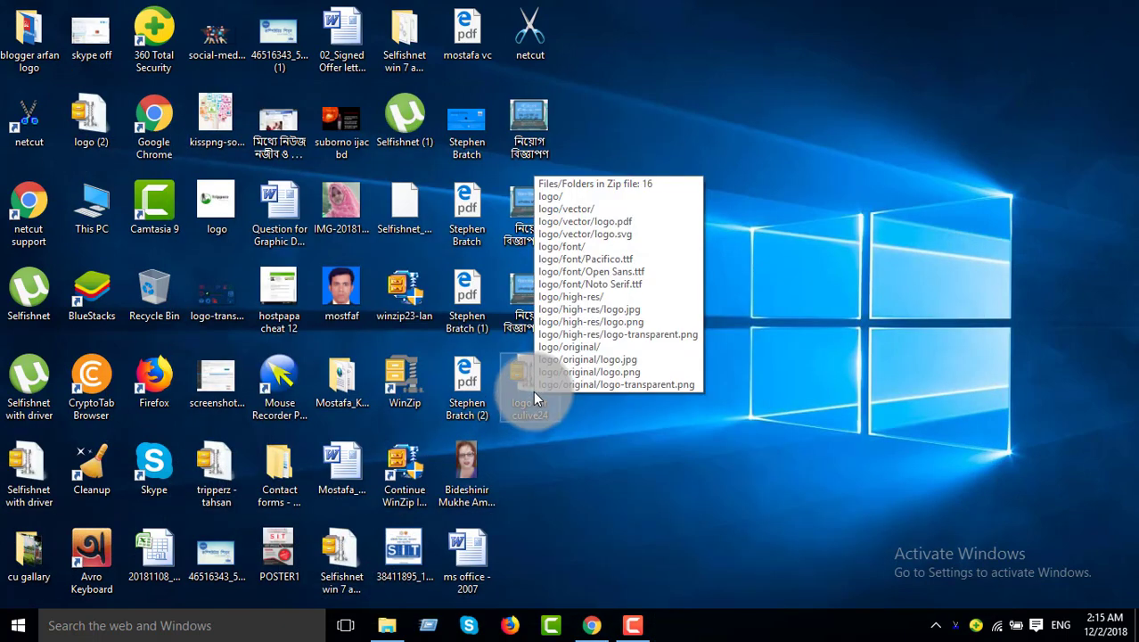
# Try to unzip the "logo for culive24" archive onto the desktop with the evaluation version of WinZip
pyautogui.rightClick(527, 395)
pyautogui.moveTo(585, 204)
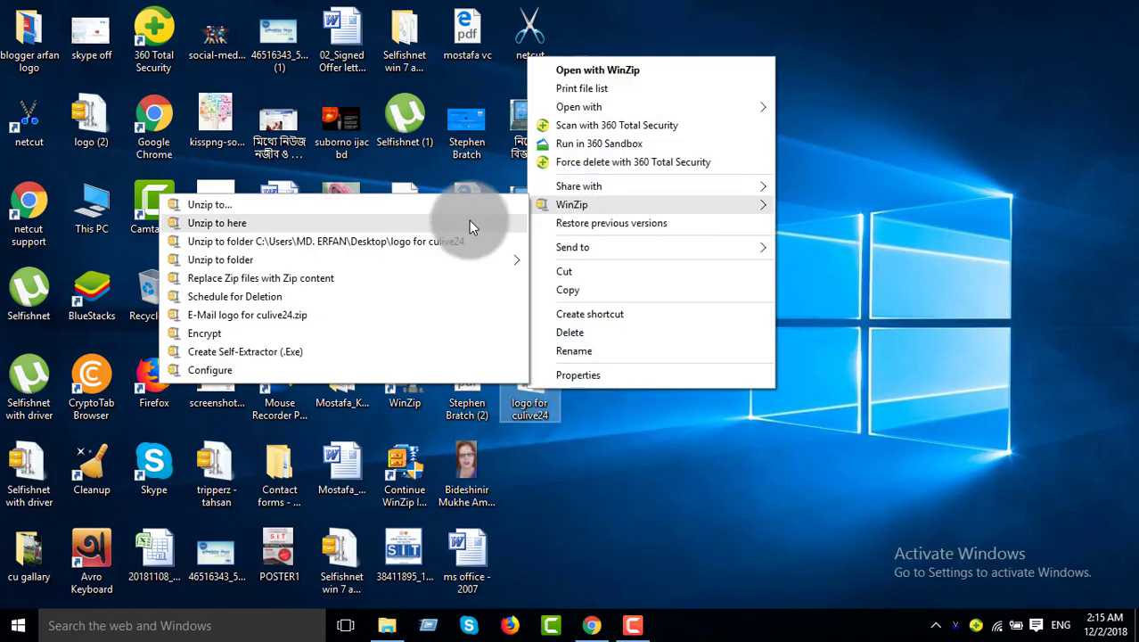
pyautogui.click(470, 221)
pyautogui.click(646, 305)
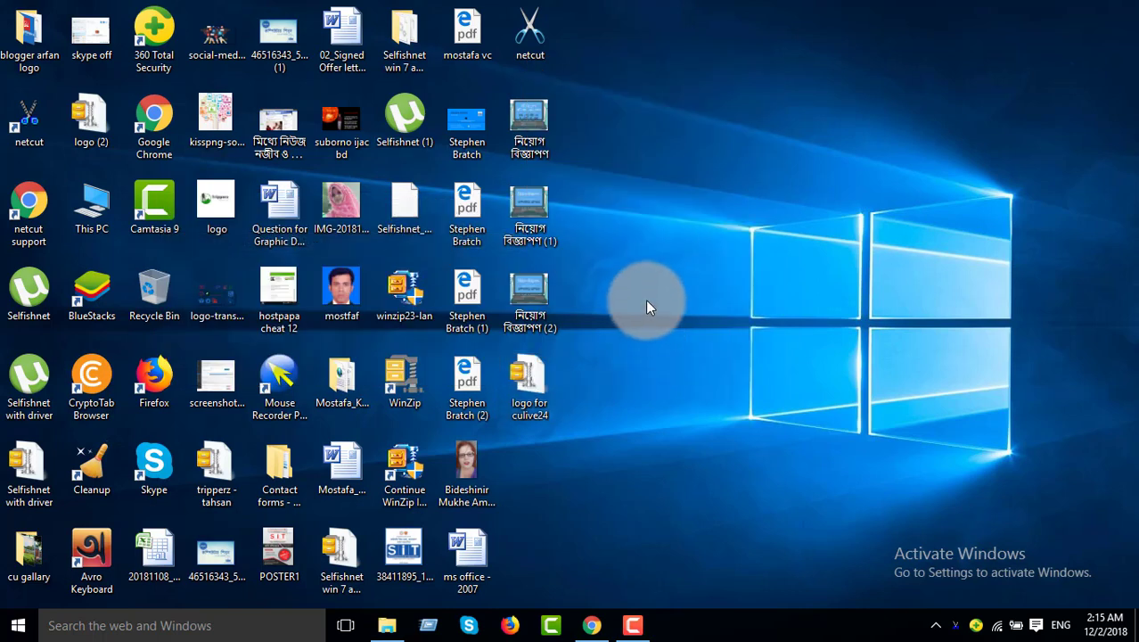
pyautogui.rightClick(647, 302)
pyautogui.click(711, 351)
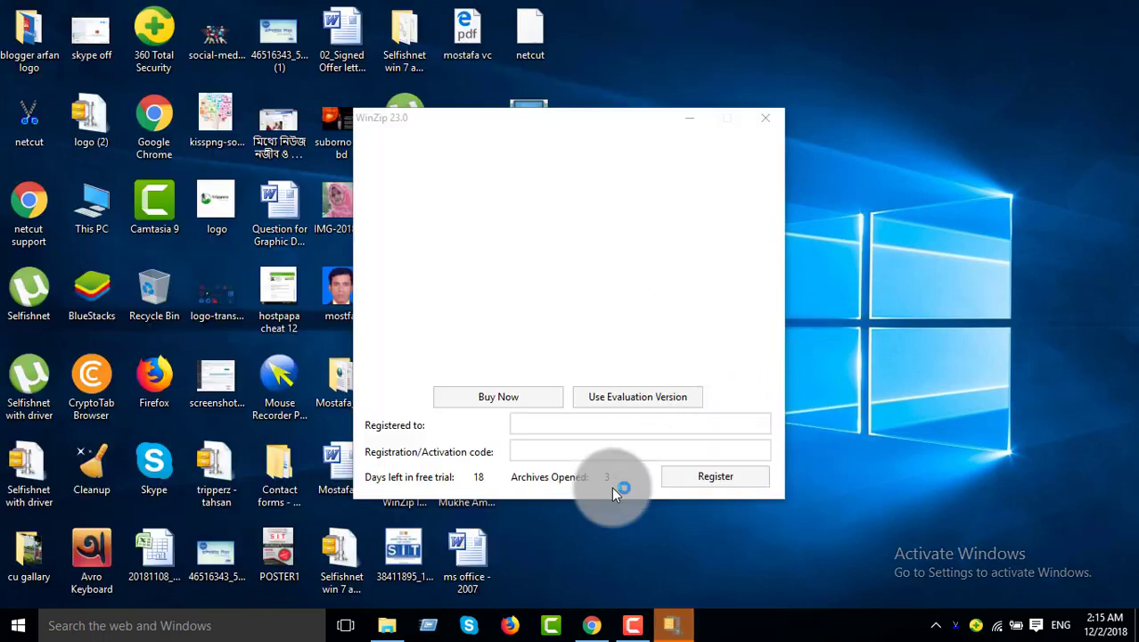
pyautogui.click(650, 395)
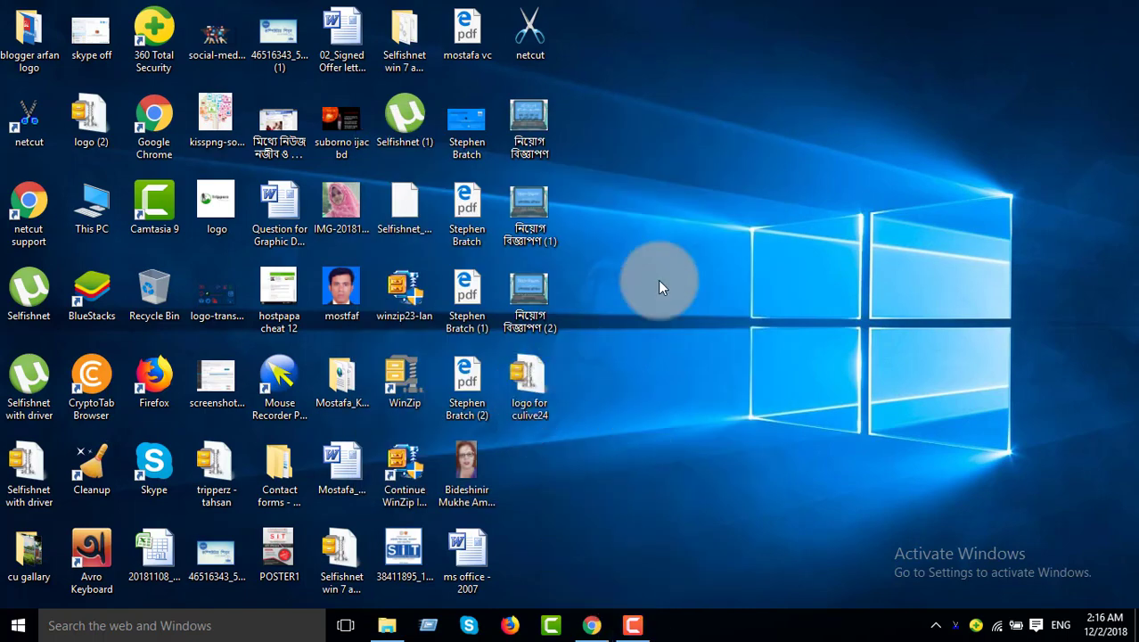
# Unzip the "logo for culive24" archive with WinZip into a desktop folder of the same name
pyautogui.rightClick(527, 368)
pyautogui.moveTo(675, 180)
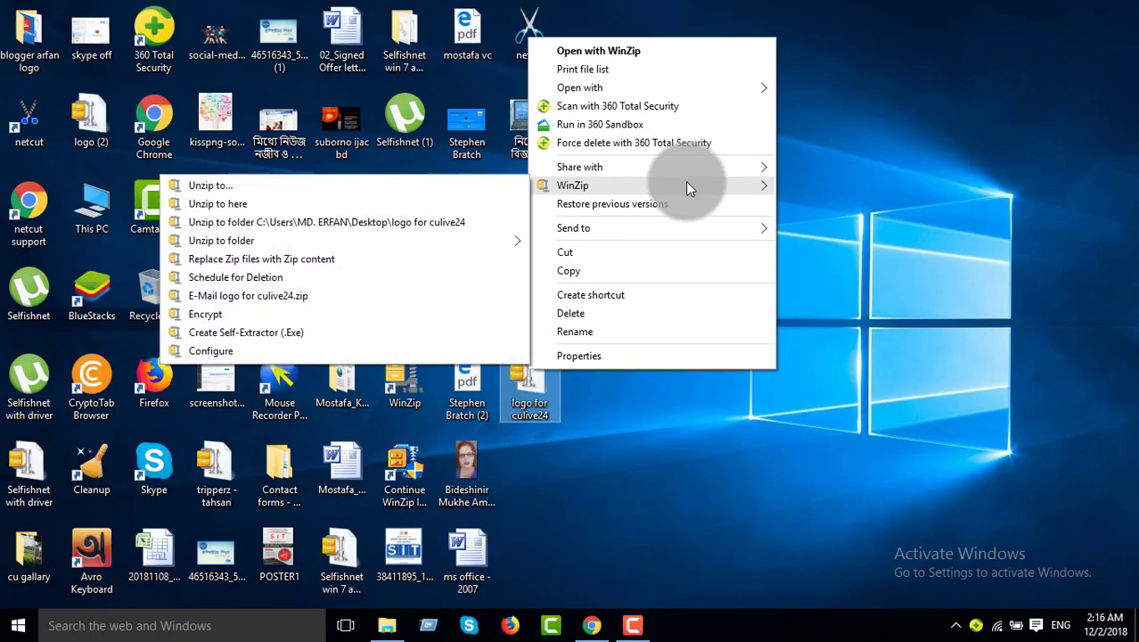
pyautogui.click(383, 203)
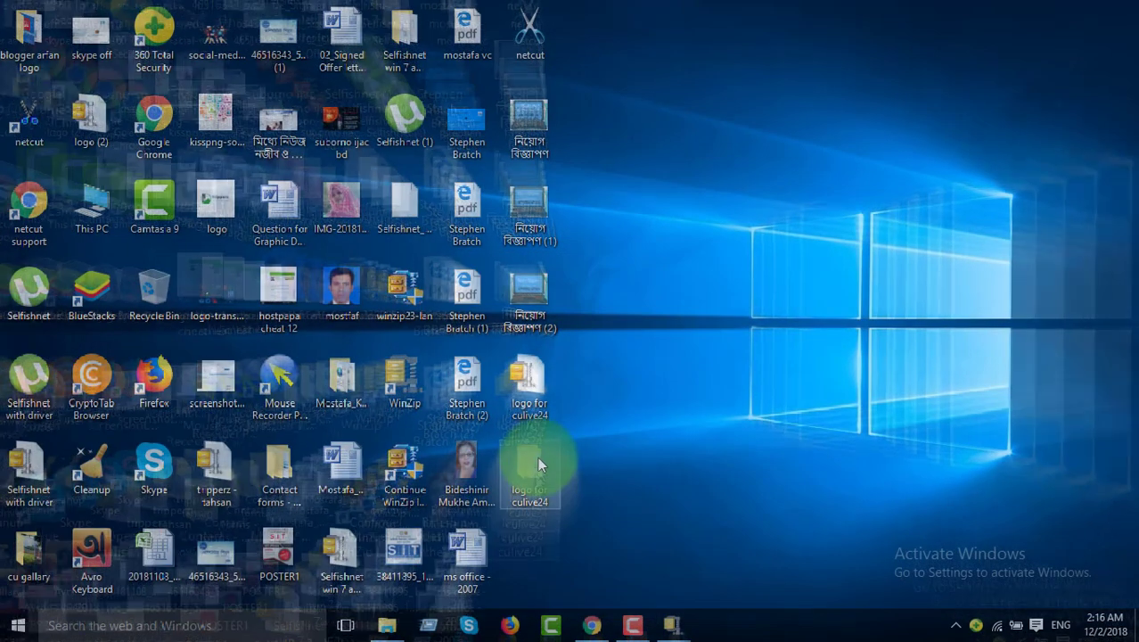
# Open the extracted "logo for culive24" folder and view the font files in its logo subfolder
pyautogui.click(537, 464)
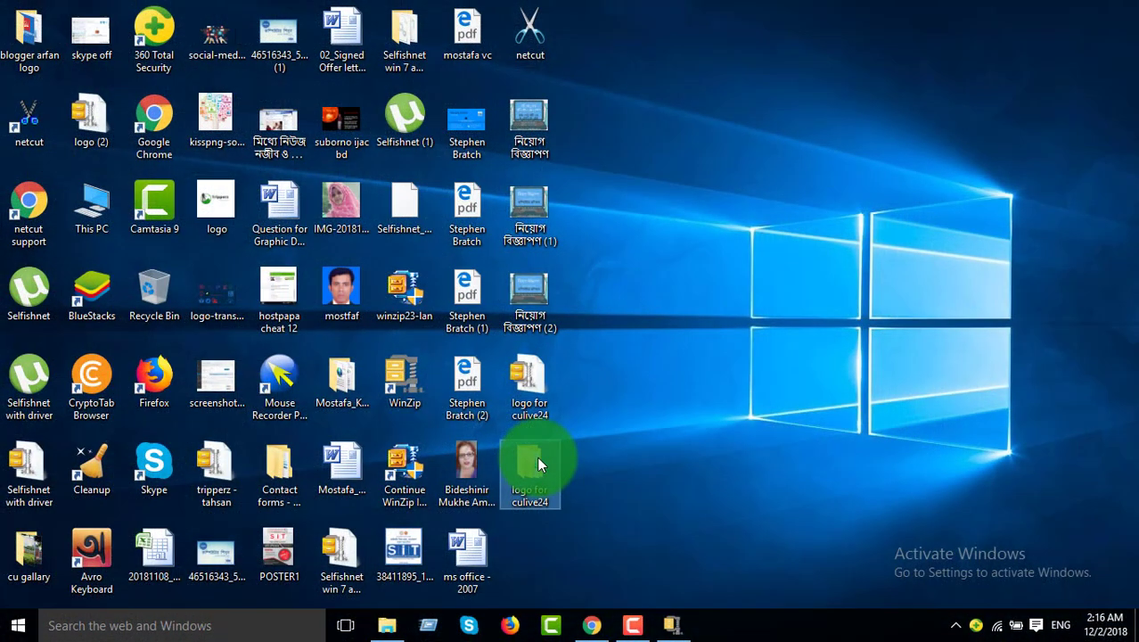
pyautogui.doubleClick(566, 394)
pyautogui.click(321, 106)
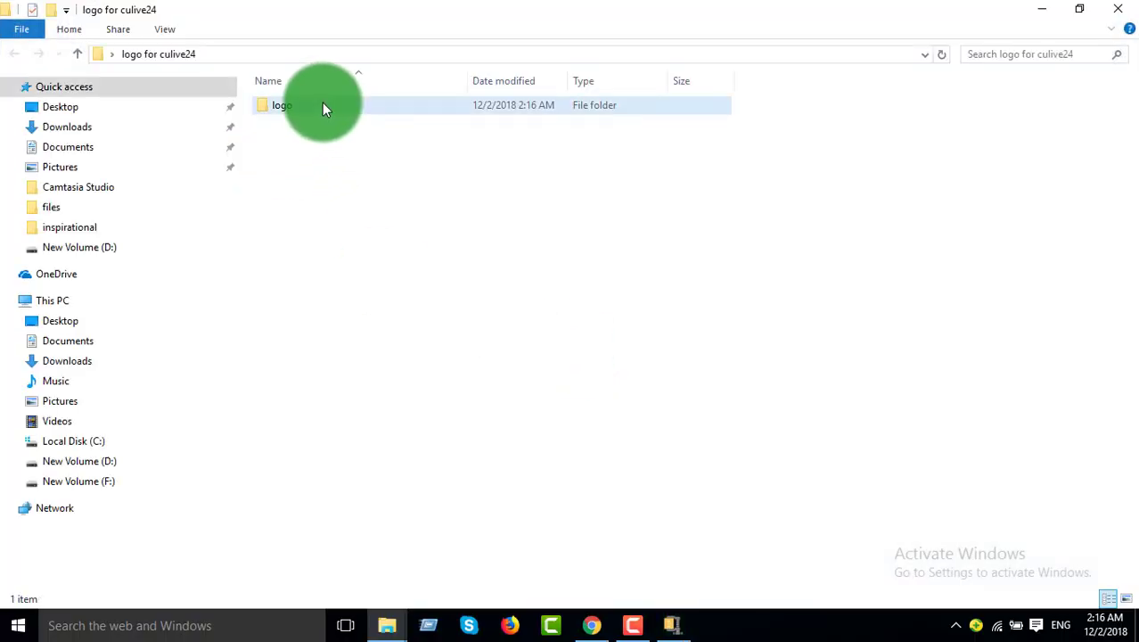
pyautogui.doubleClick(322, 105)
pyautogui.doubleClick(307, 108)
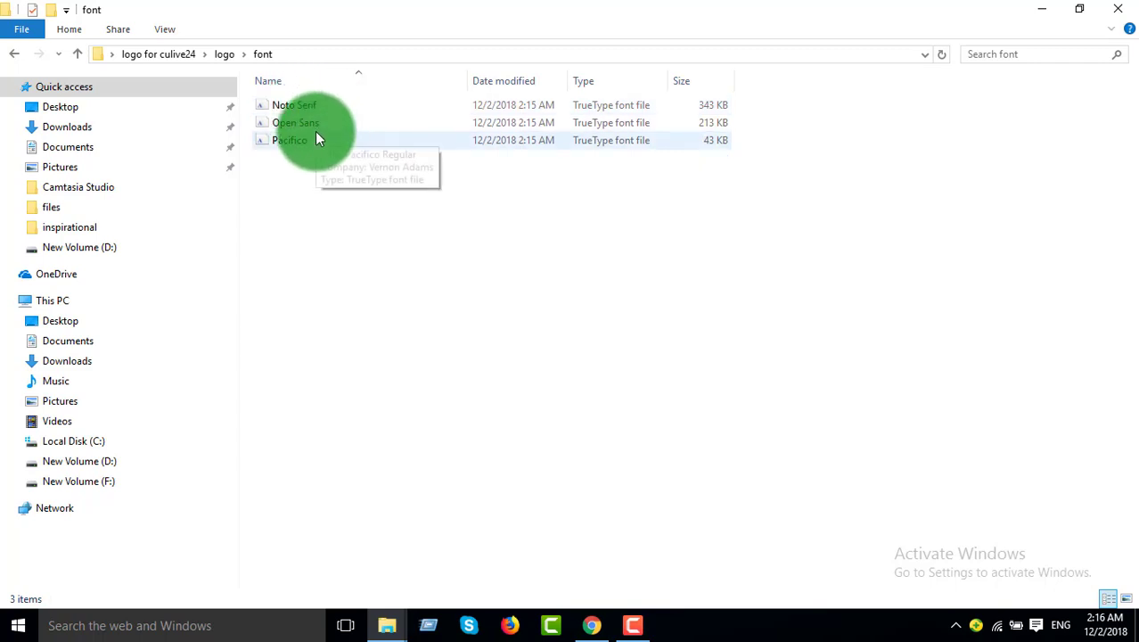
# Go to the high-res folder and open the first logo image with the dark background
pyautogui.click(75, 53)
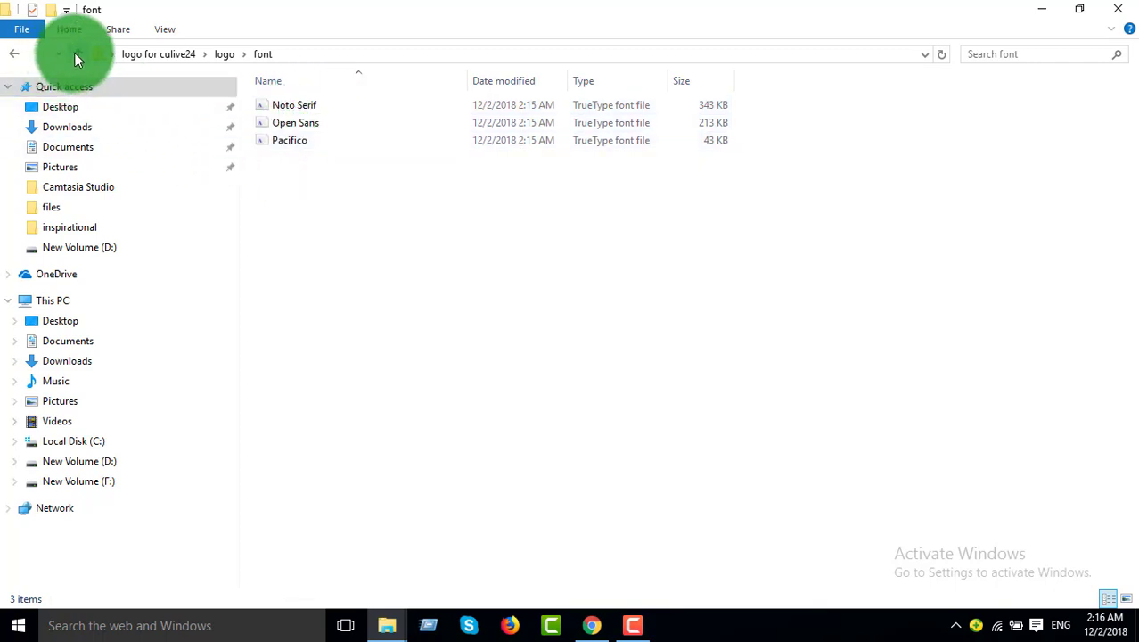
pyautogui.doubleClick(332, 121)
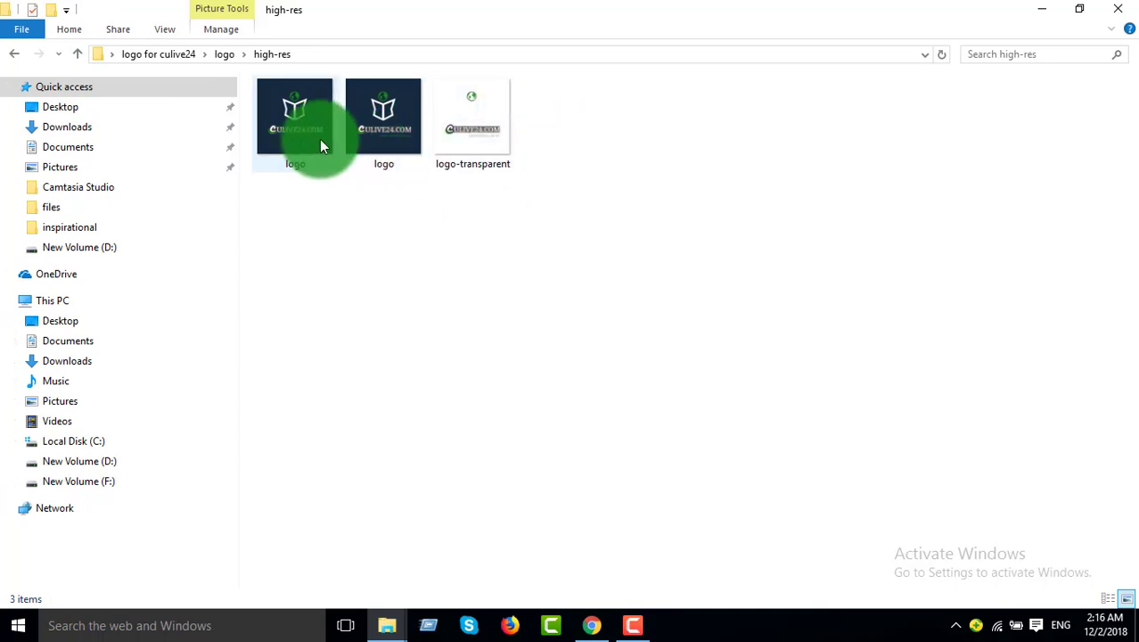
pyautogui.click(466, 127)
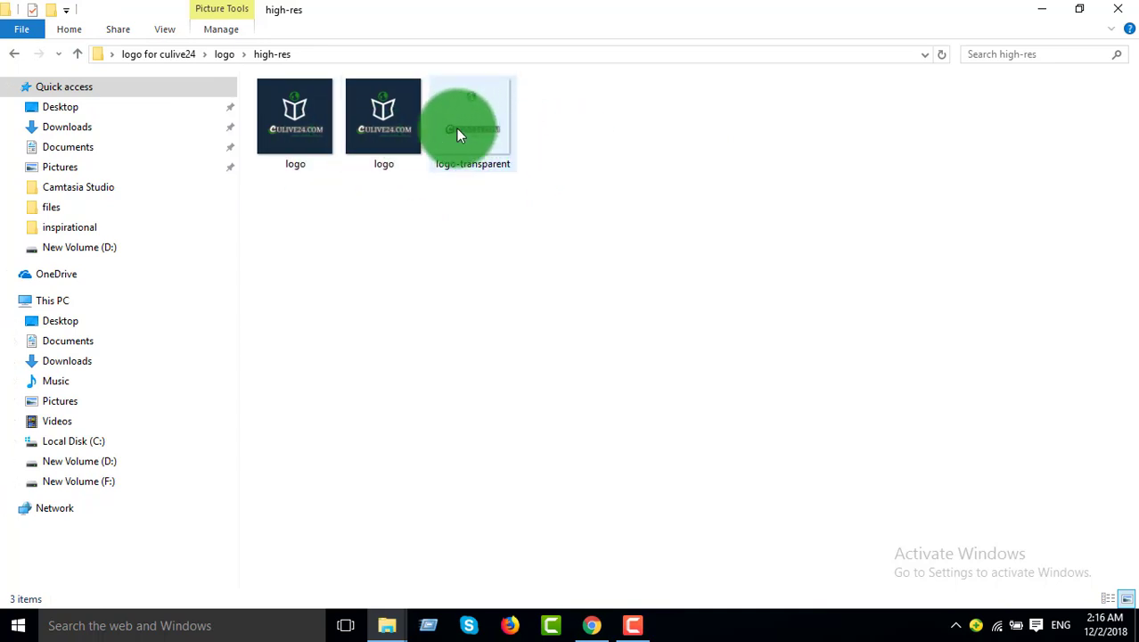
pyautogui.click(298, 138)
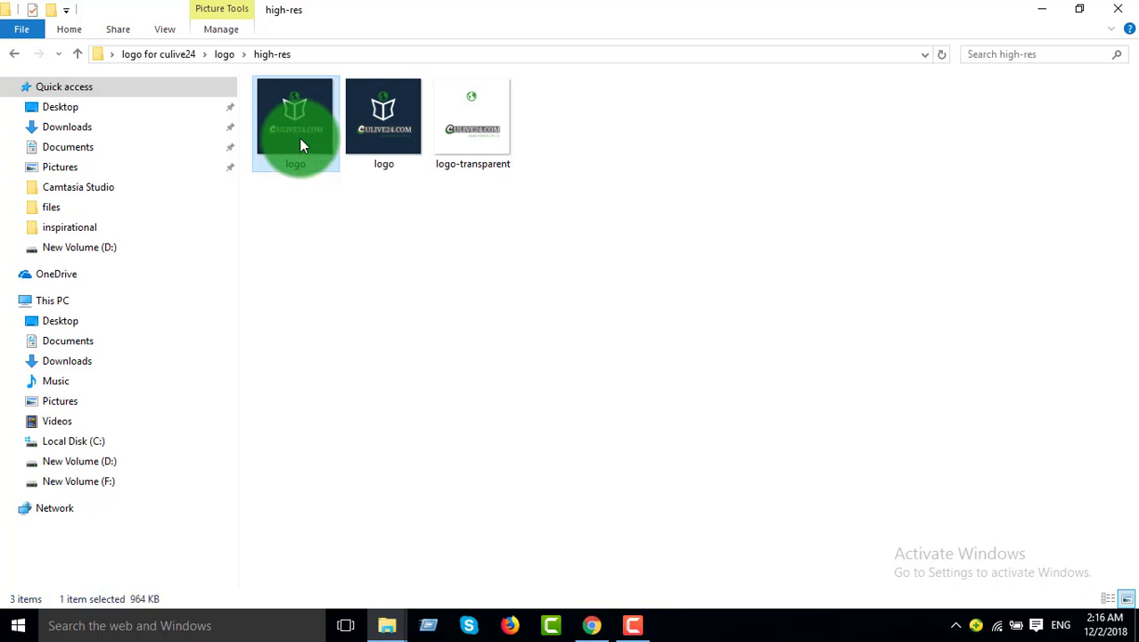
pyautogui.doubleClick(300, 141)
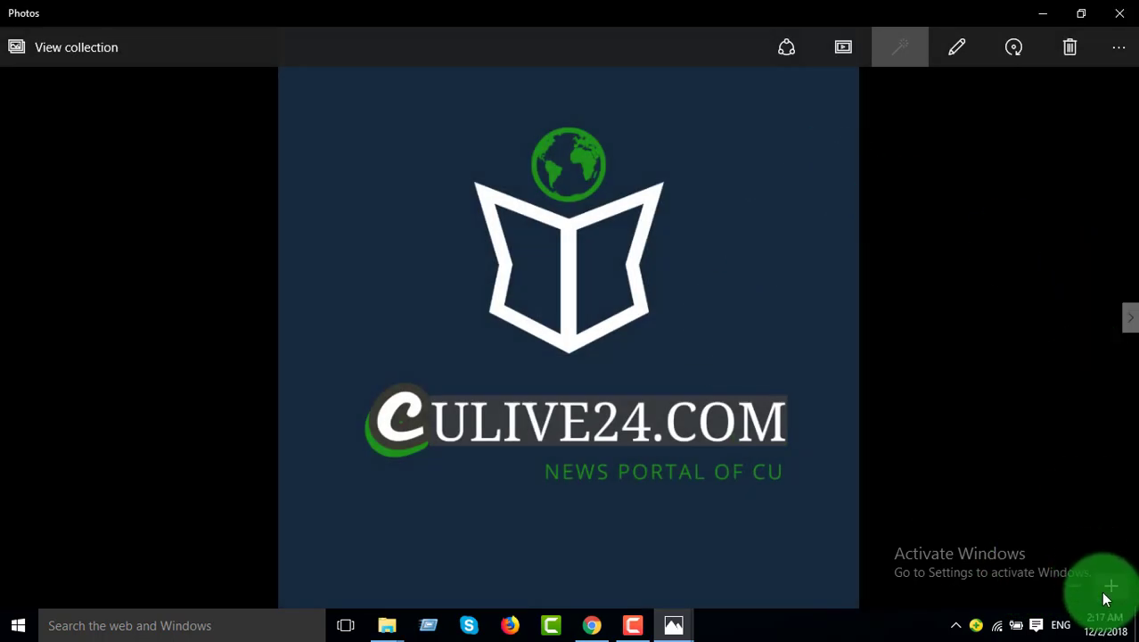
# Zoom in on the high-resolution logo to examine the quality of its globe and newspaper icon
pyautogui.click(1112, 587)
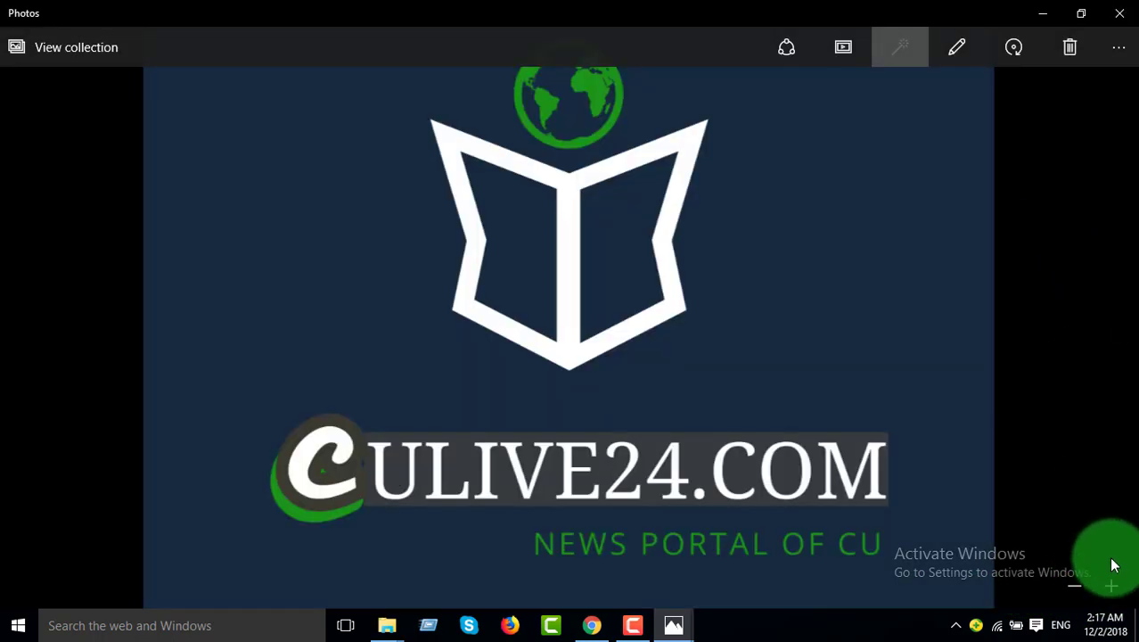
pyautogui.click(1112, 586)
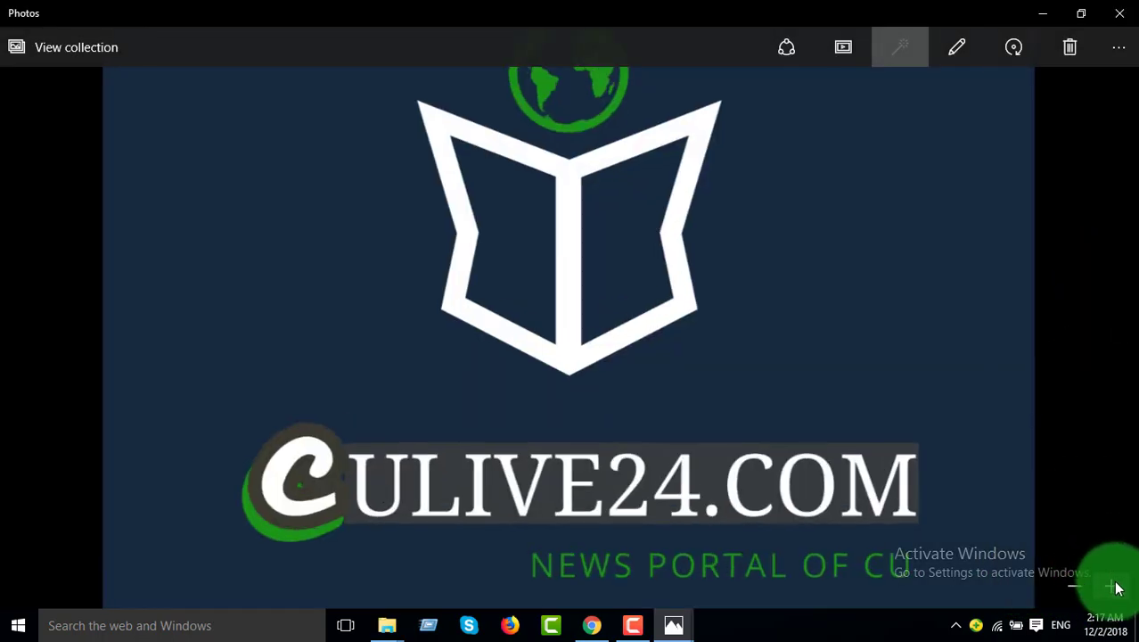
pyautogui.moveTo(666, 339); pyautogui.dragTo(685, 490)
pyautogui.click(1111, 585)
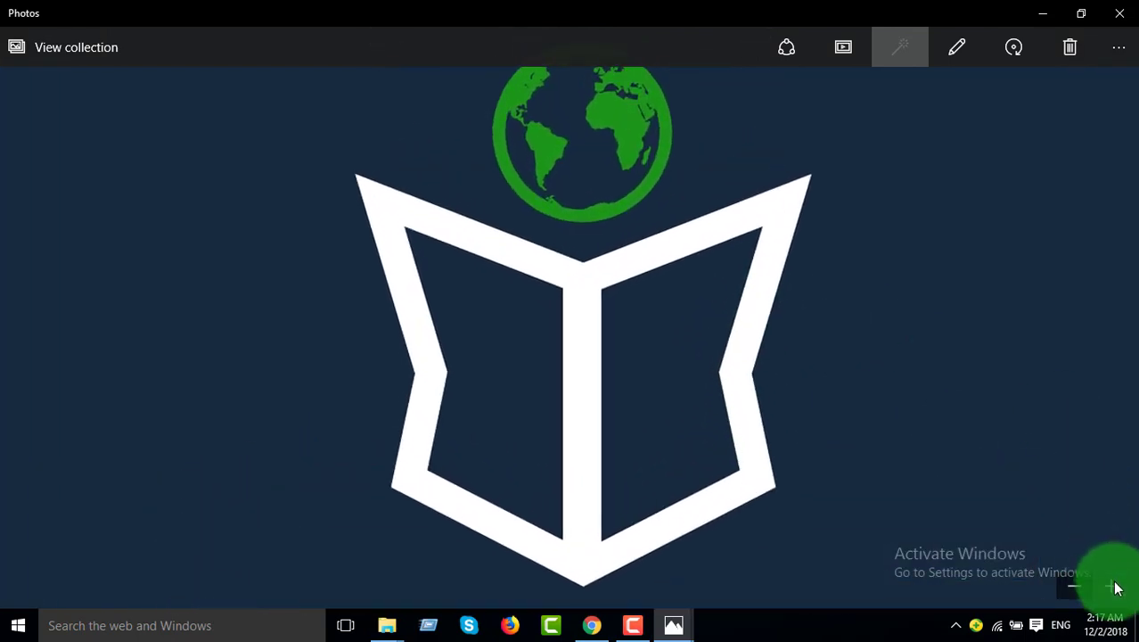
# Examine the zoomed logo image, then check the first high-res logo file's pixel dimensions and general file information in its properties
pyautogui.moveTo(734, 193); pyautogui.dragTo(681, 254)
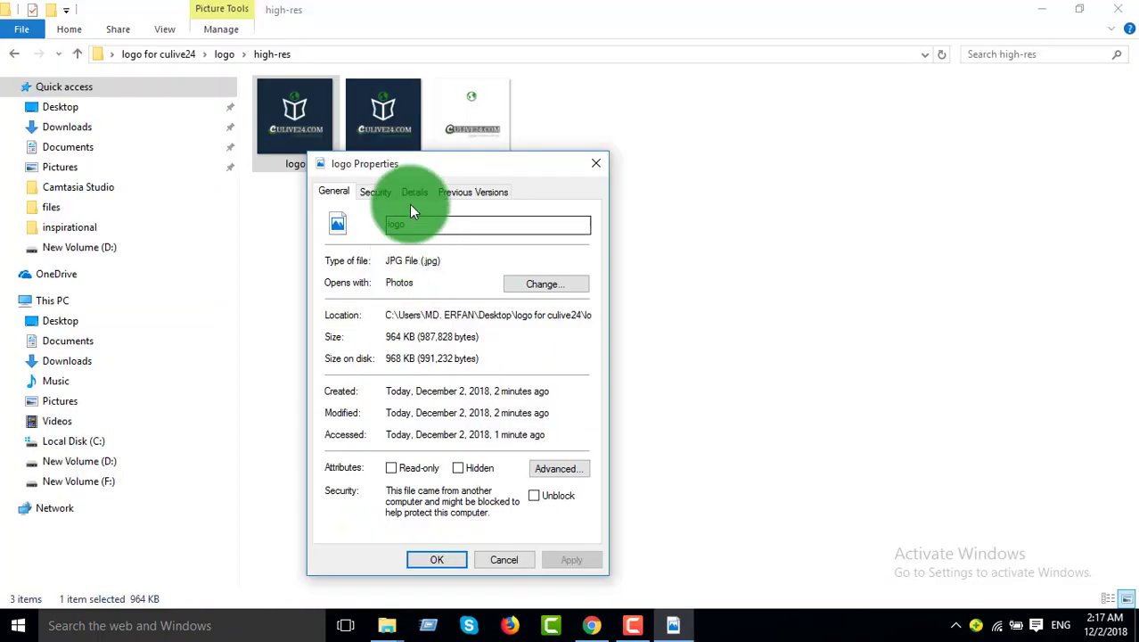
pyautogui.click(414, 191)
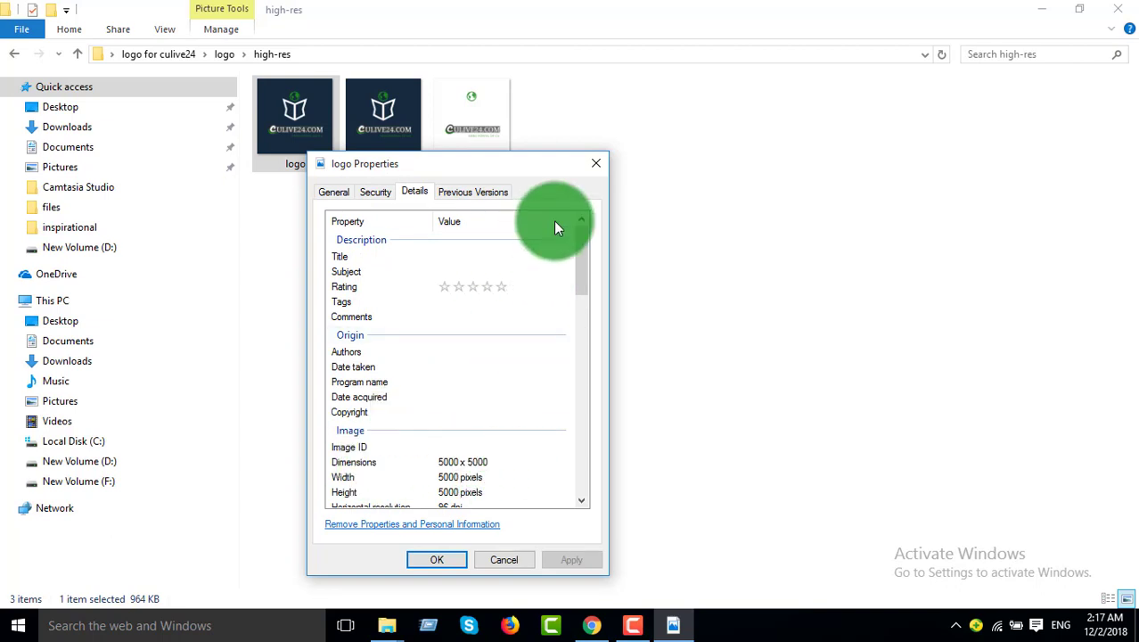
pyautogui.click(335, 192)
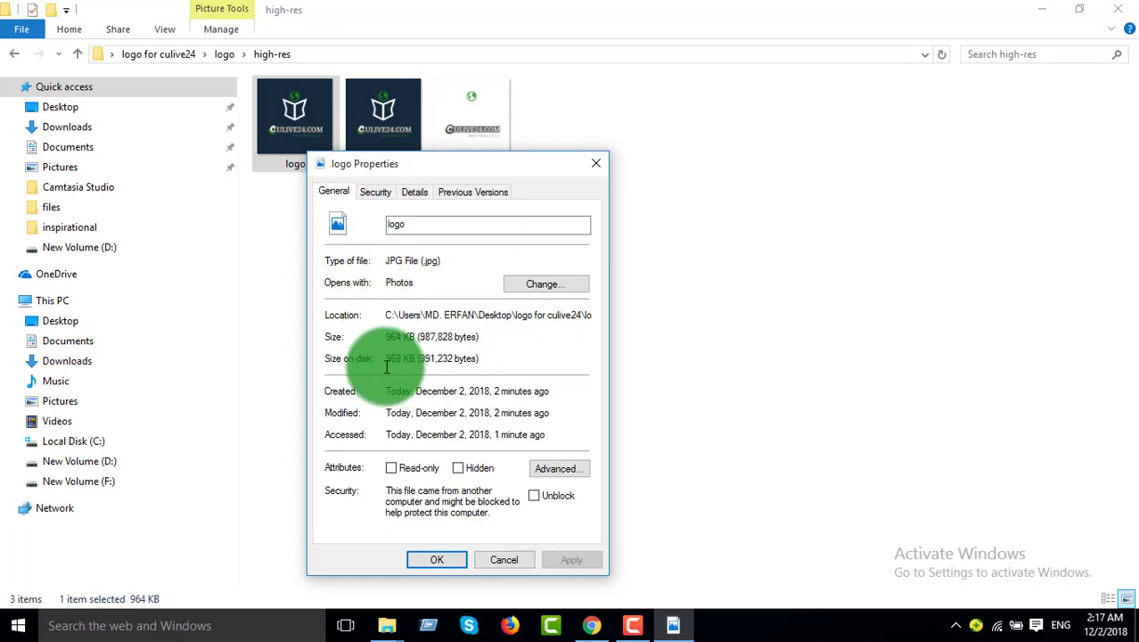
pyautogui.click(597, 164)
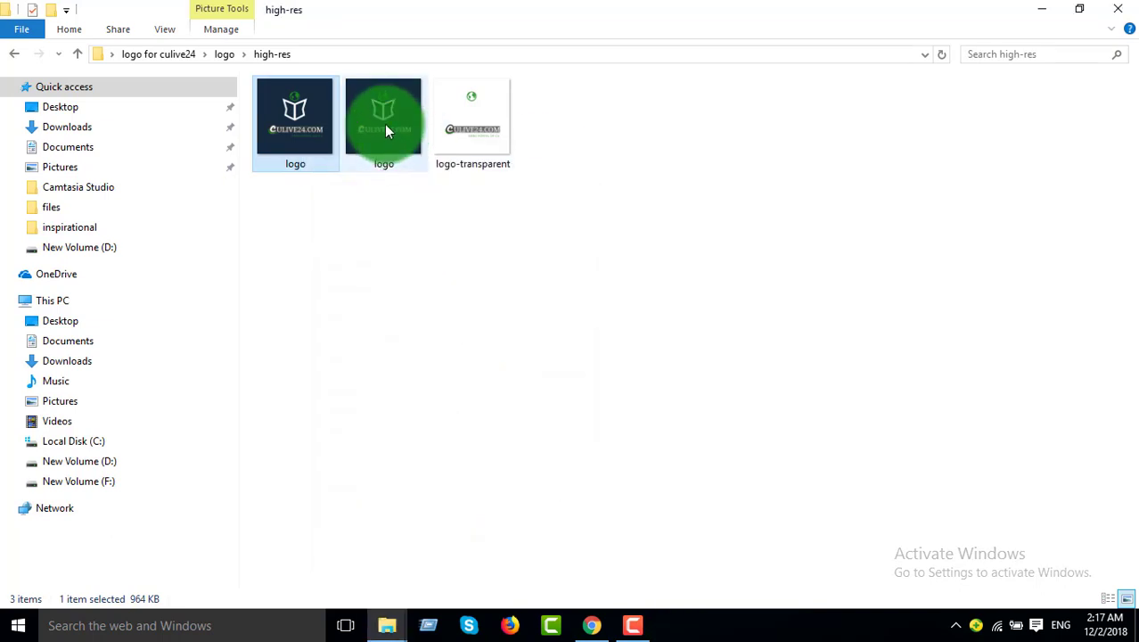
pyautogui.click(407, 185)
pyautogui.click(292, 164)
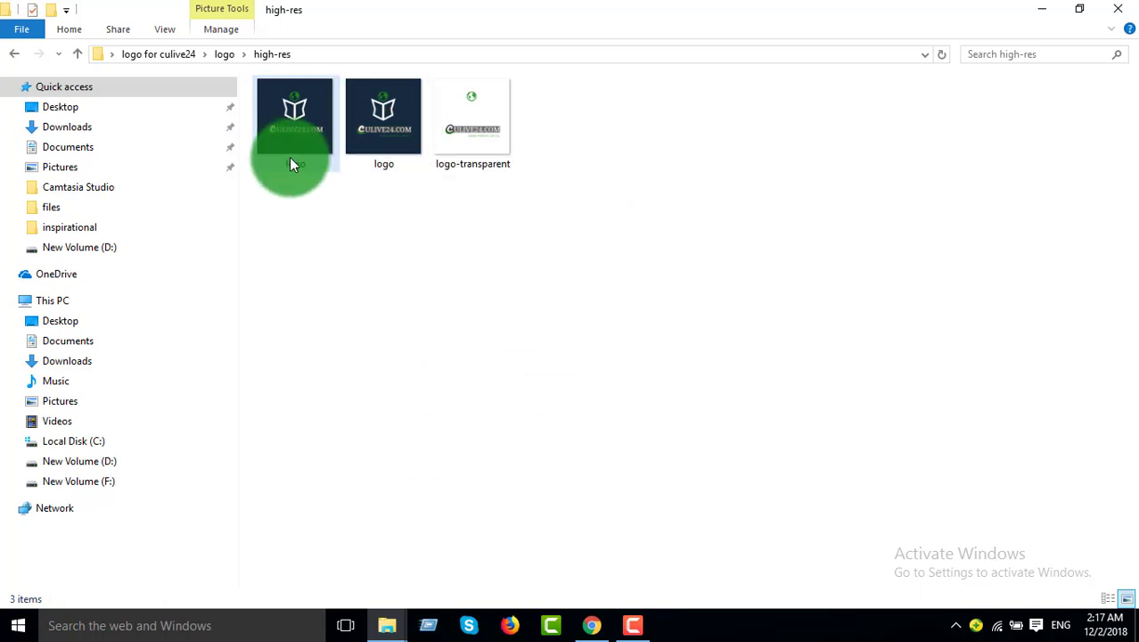
pyautogui.click(502, 135)
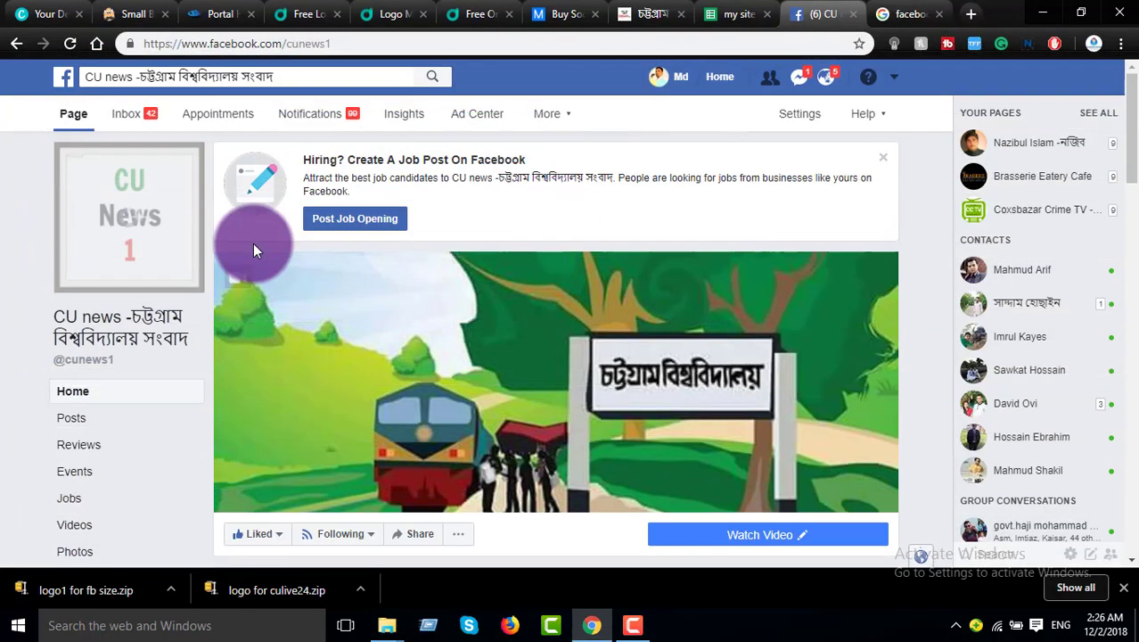
# On the CU news Facebook page, zoom the CULive24.com logo out to fit the circular crop and save it as the profile picture
pyautogui.moveTo(444, 259); pyautogui.dragTo(585, 263)
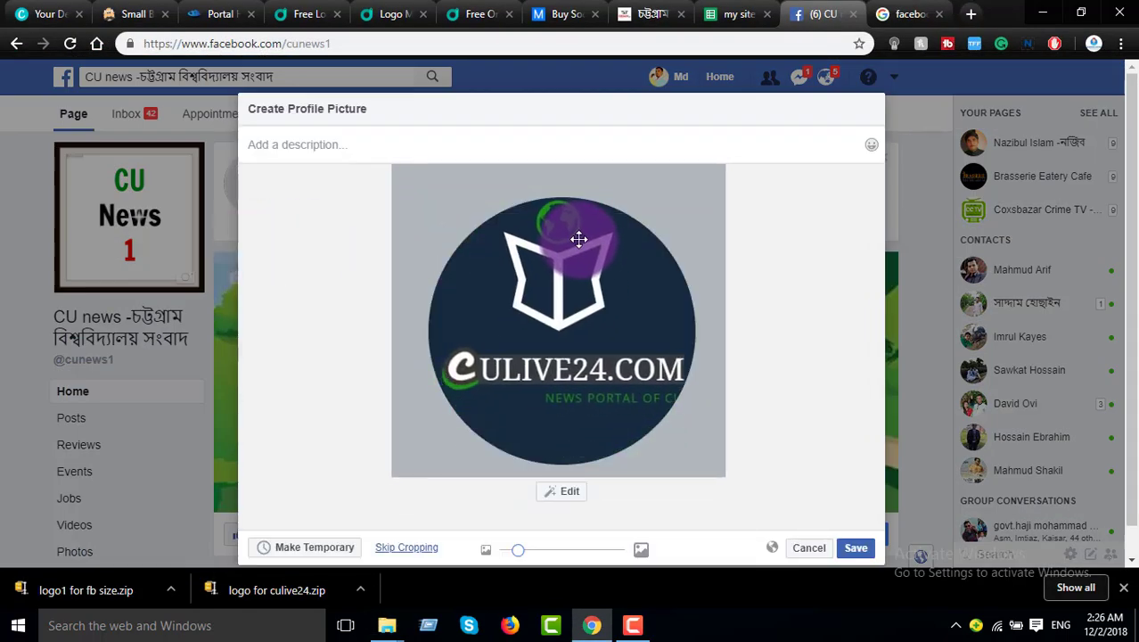
pyautogui.moveTo(517, 550); pyautogui.dragTo(491, 549)
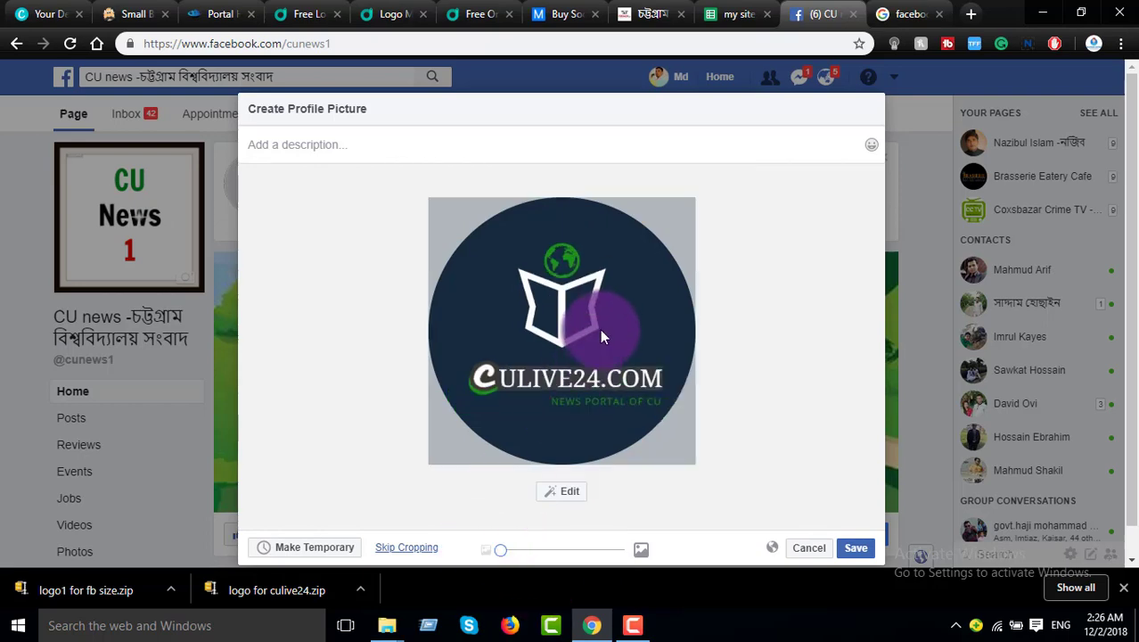
pyautogui.click(855, 547)
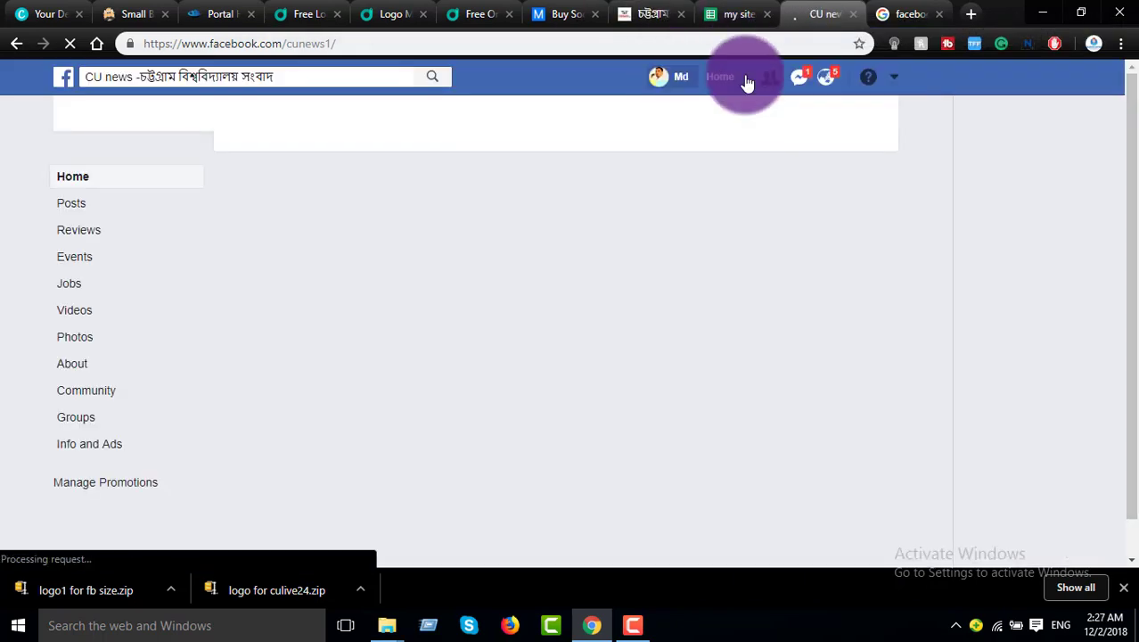
pyautogui.click(956, 624)
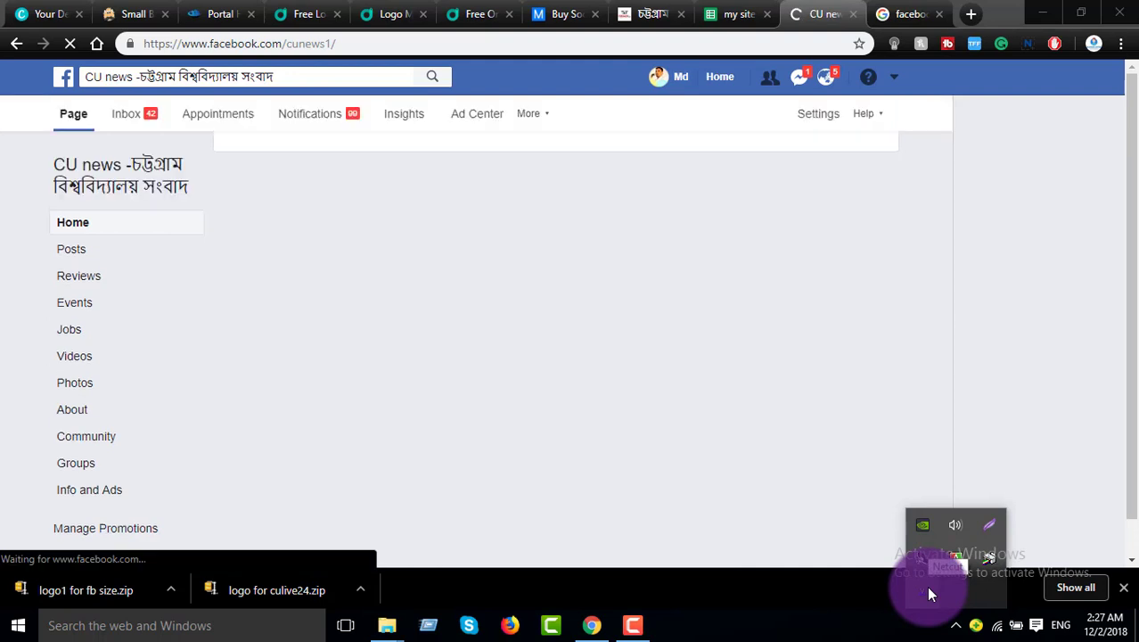
pyautogui.click(1131, 141)
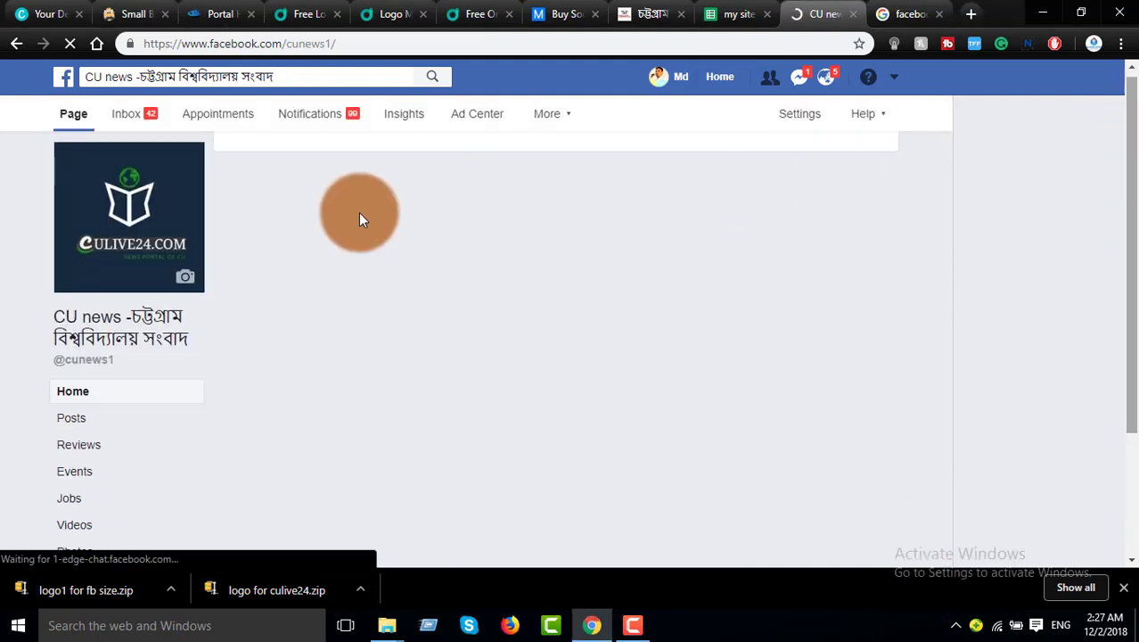